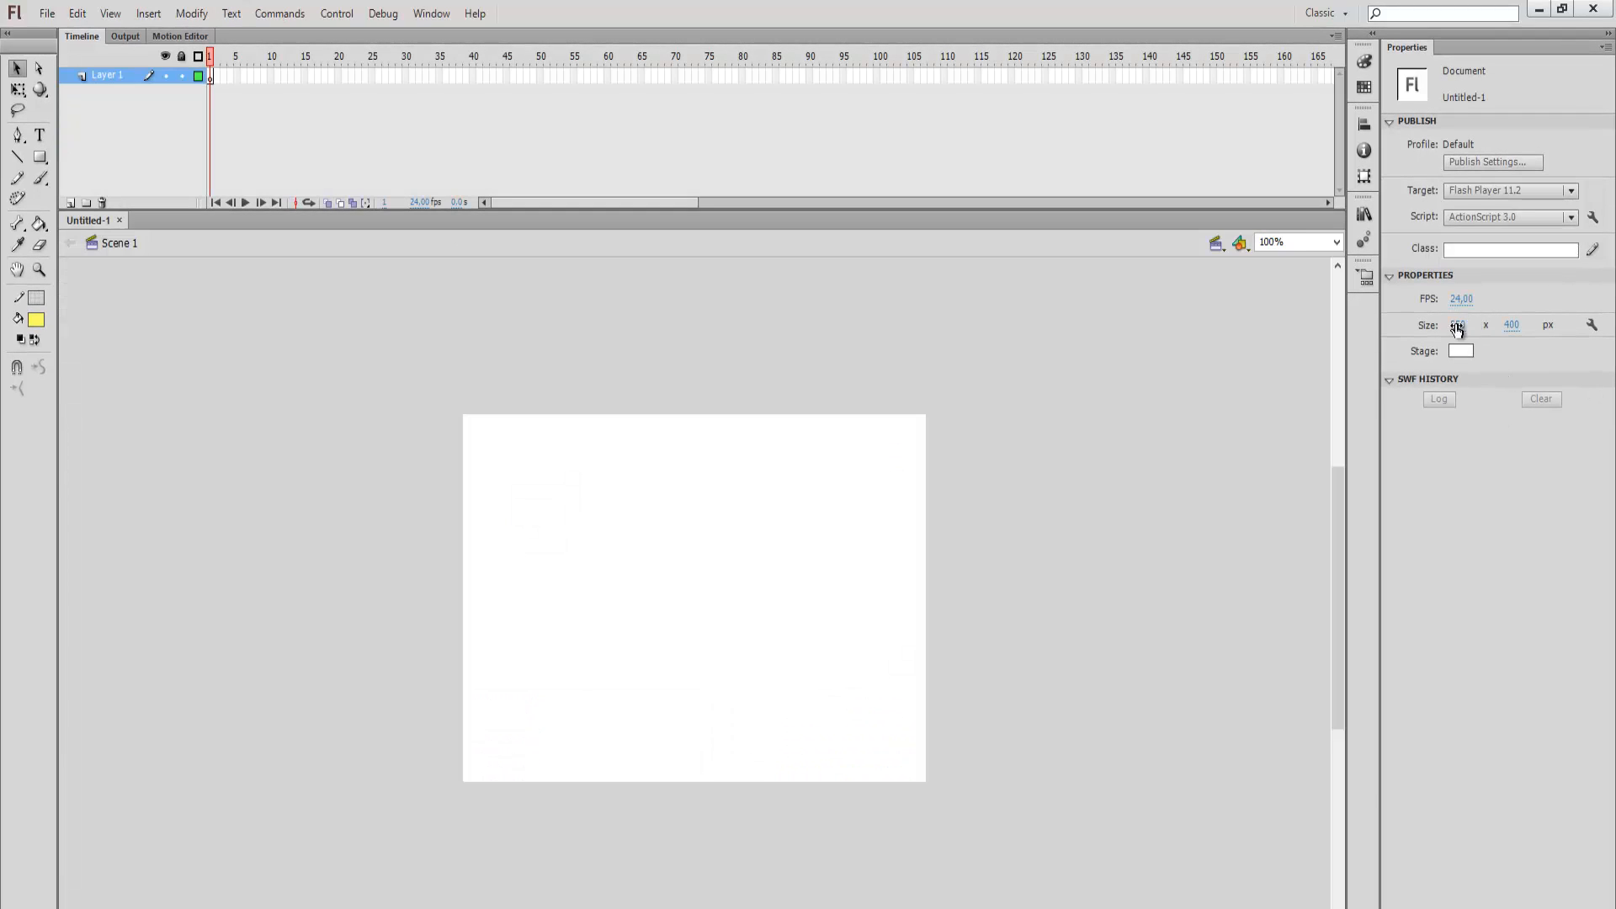
- Set the stage width to 800 px and center the stage in view
click(1457, 324)
text(800)
key(Return)
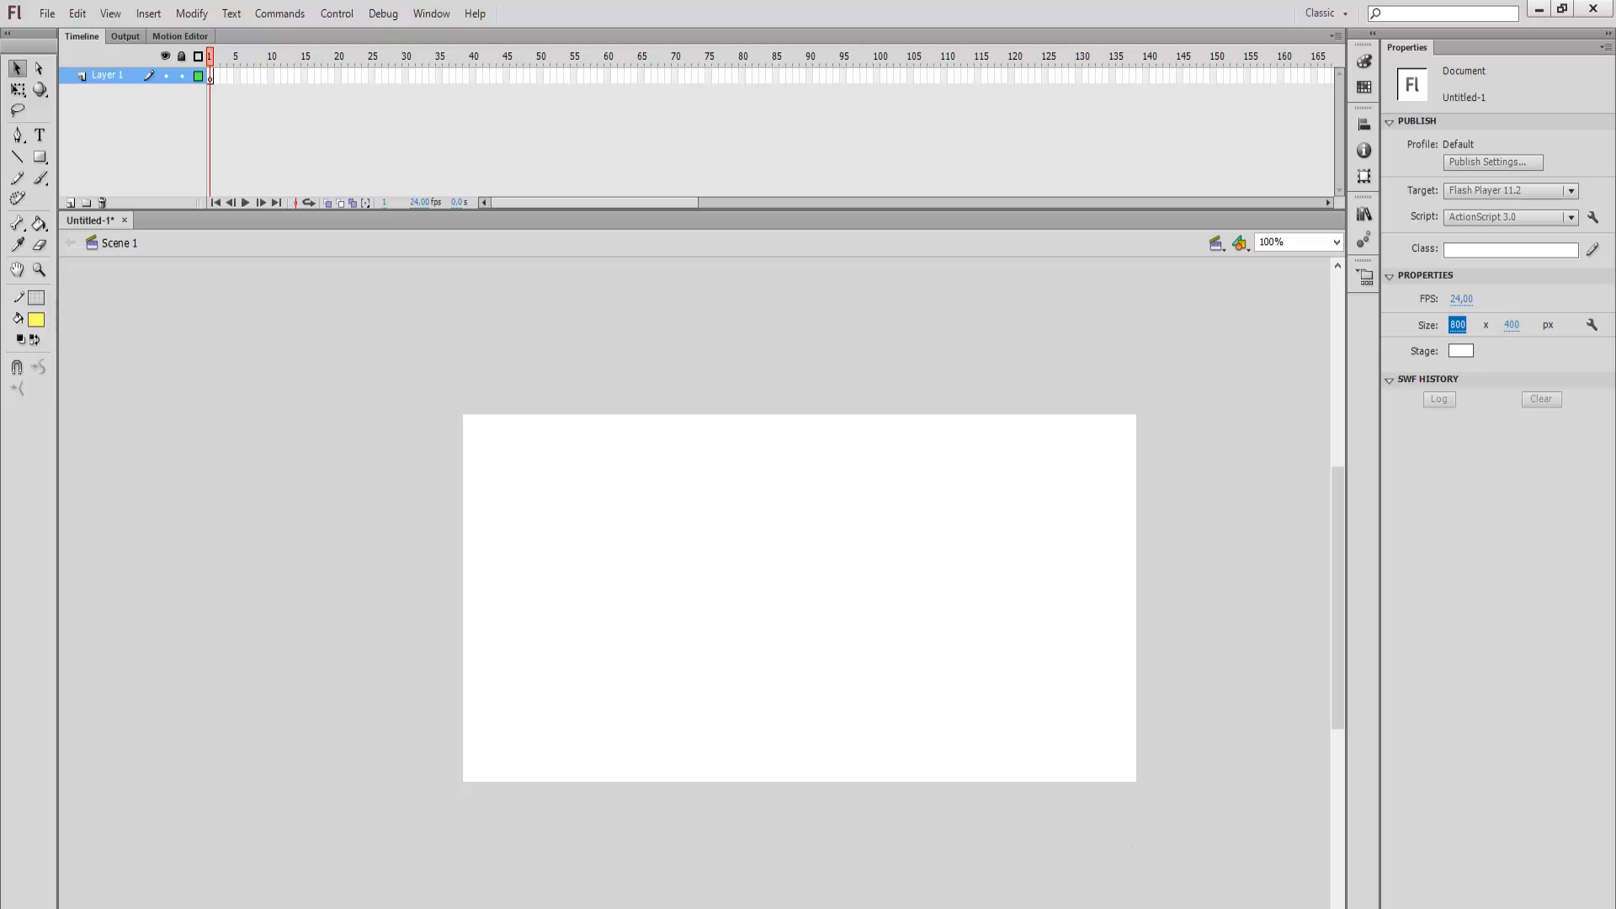
mouse_move(699, 908)
mouse_down()
mouse_move(753, 908)
mouse_move(731, 908)
mouse_up()
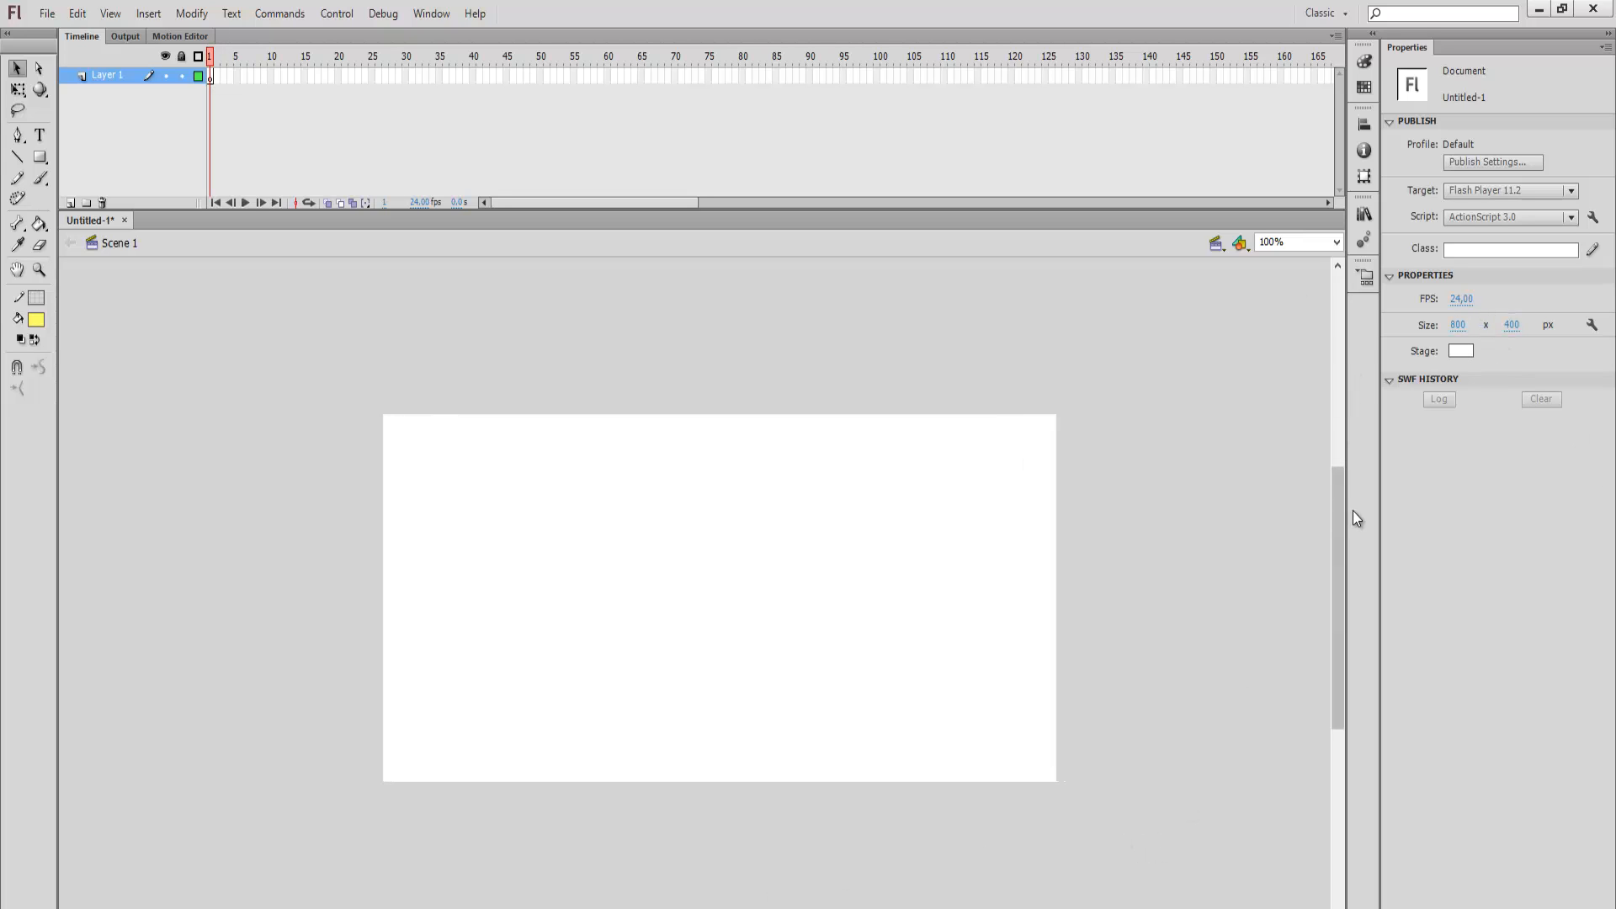
drag(1341, 480, 1347, 486)
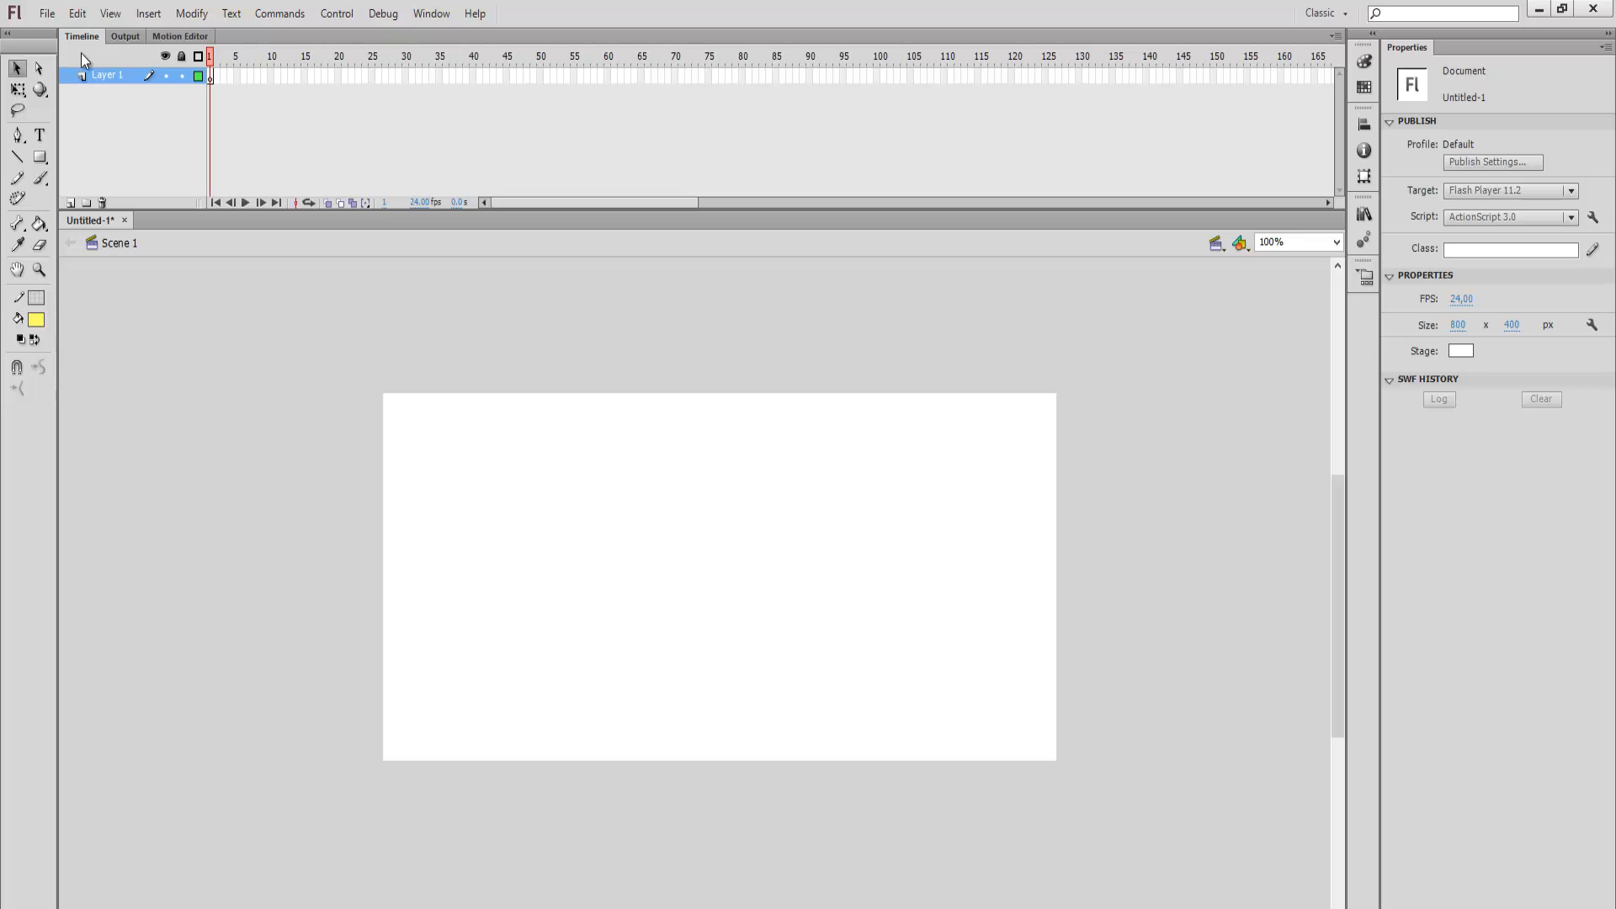
click(1321, 12)
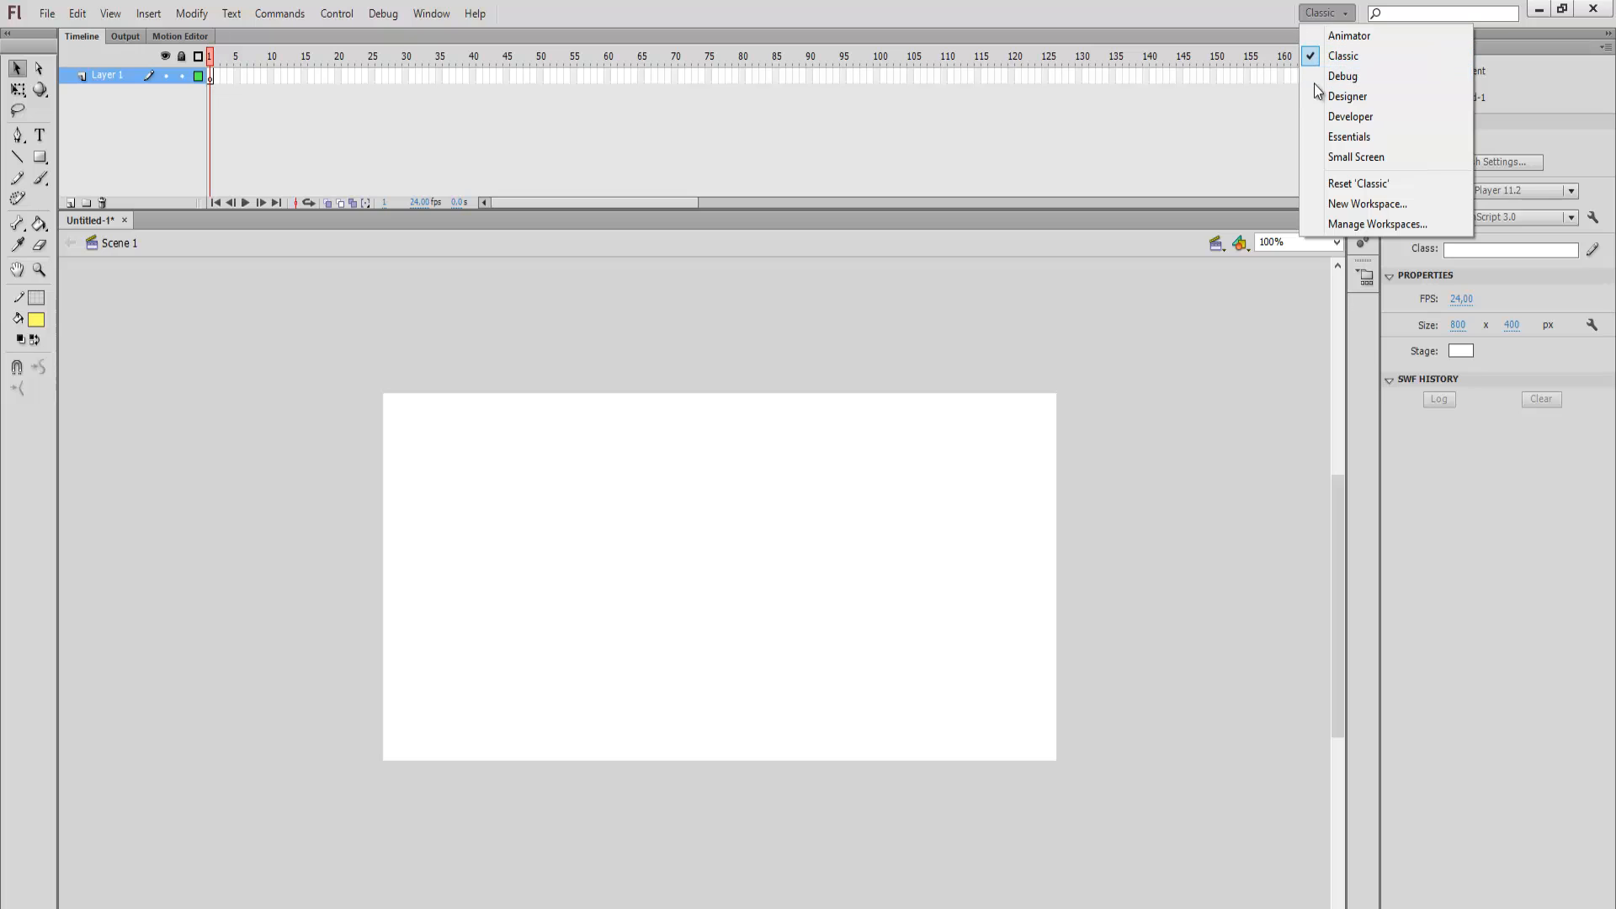
click(551, 206)
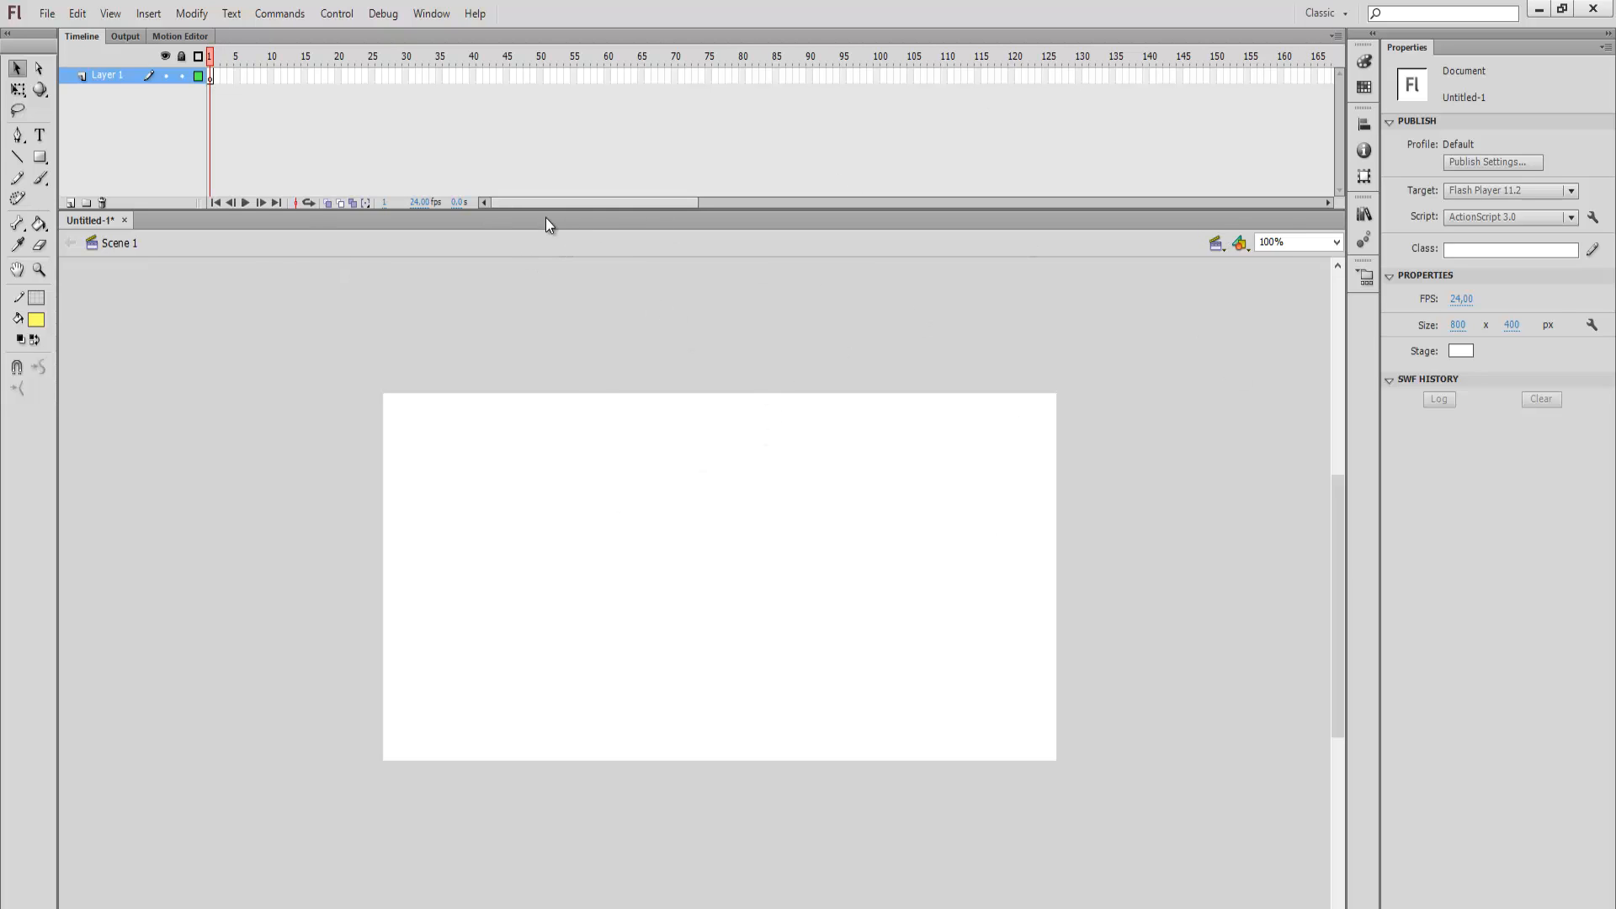
click(1320, 19)
click(1336, 13)
- Rename Layer 1 to "retangulo"
double_click(116, 76)
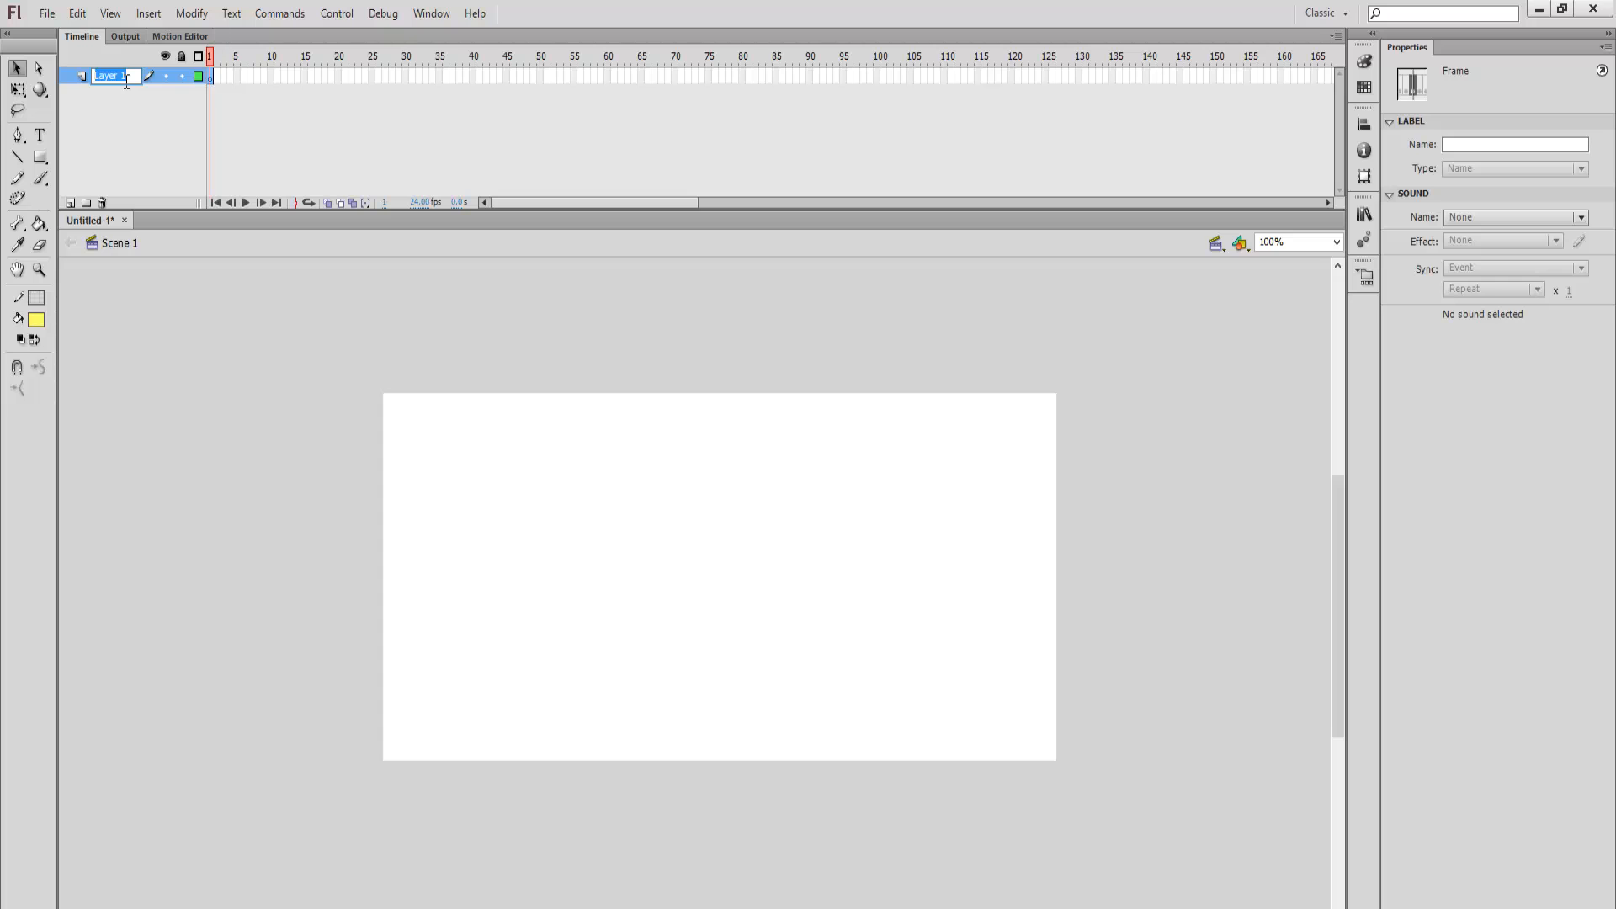
text(retangulo)
click(141, 143)
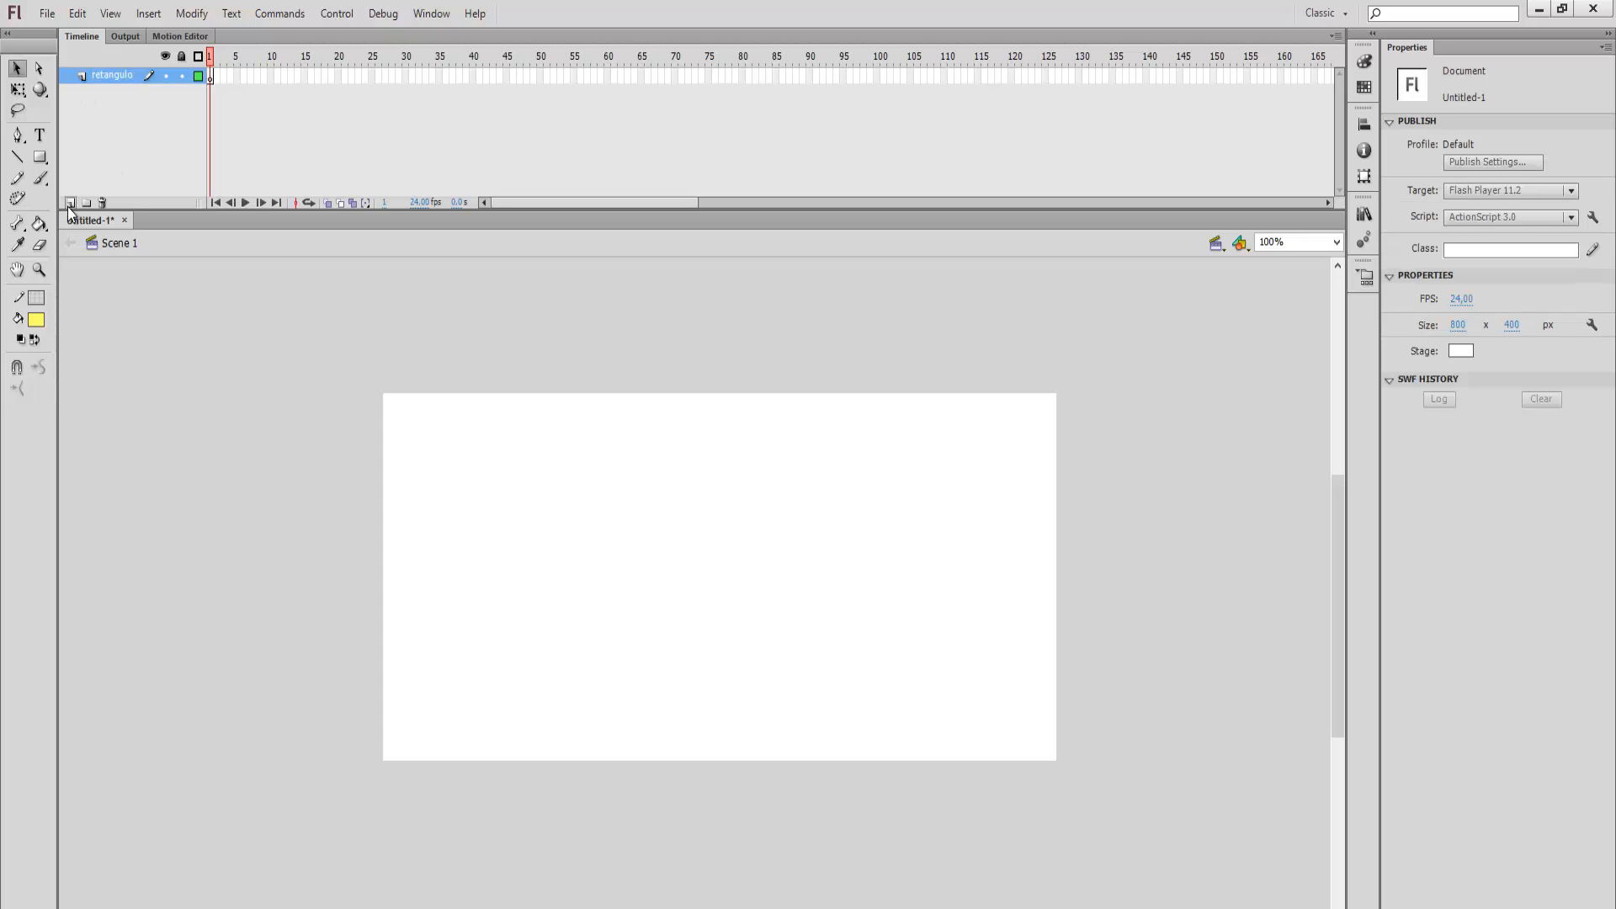
- Draw a yellow rectangle about 290 by 111 px on the retangulo layer and move it near the stage center
click(40, 156)
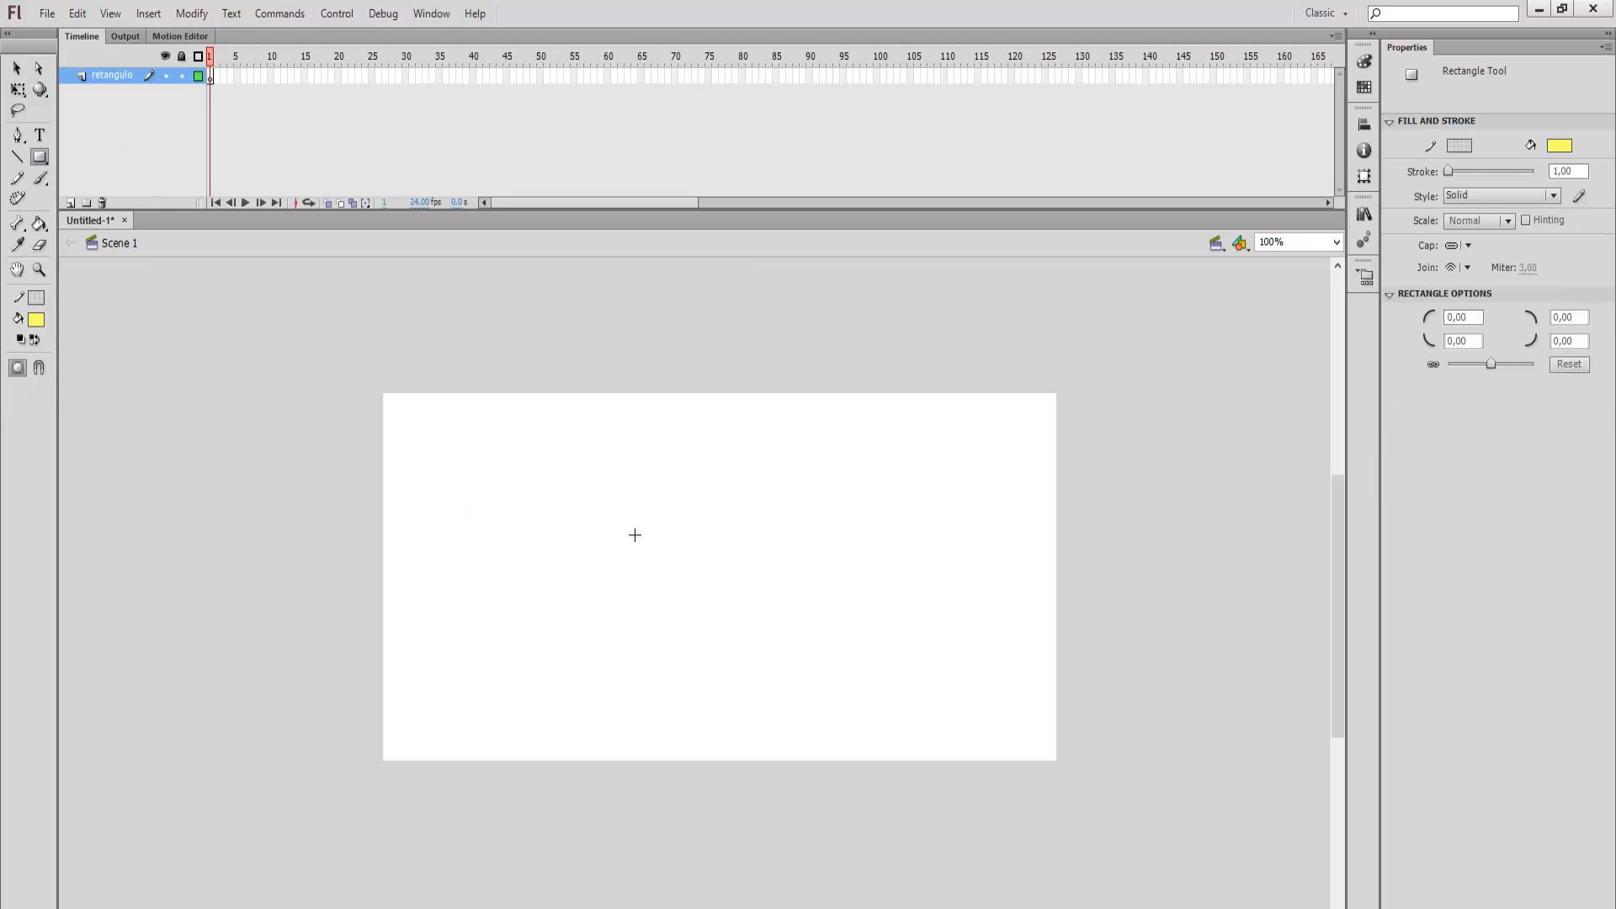
mouse_move(605, 516)
mouse_down()
mouse_move(849, 617)
mouse_move(708, 643)
mouse_up()
click(17, 67)
click(709, 644)
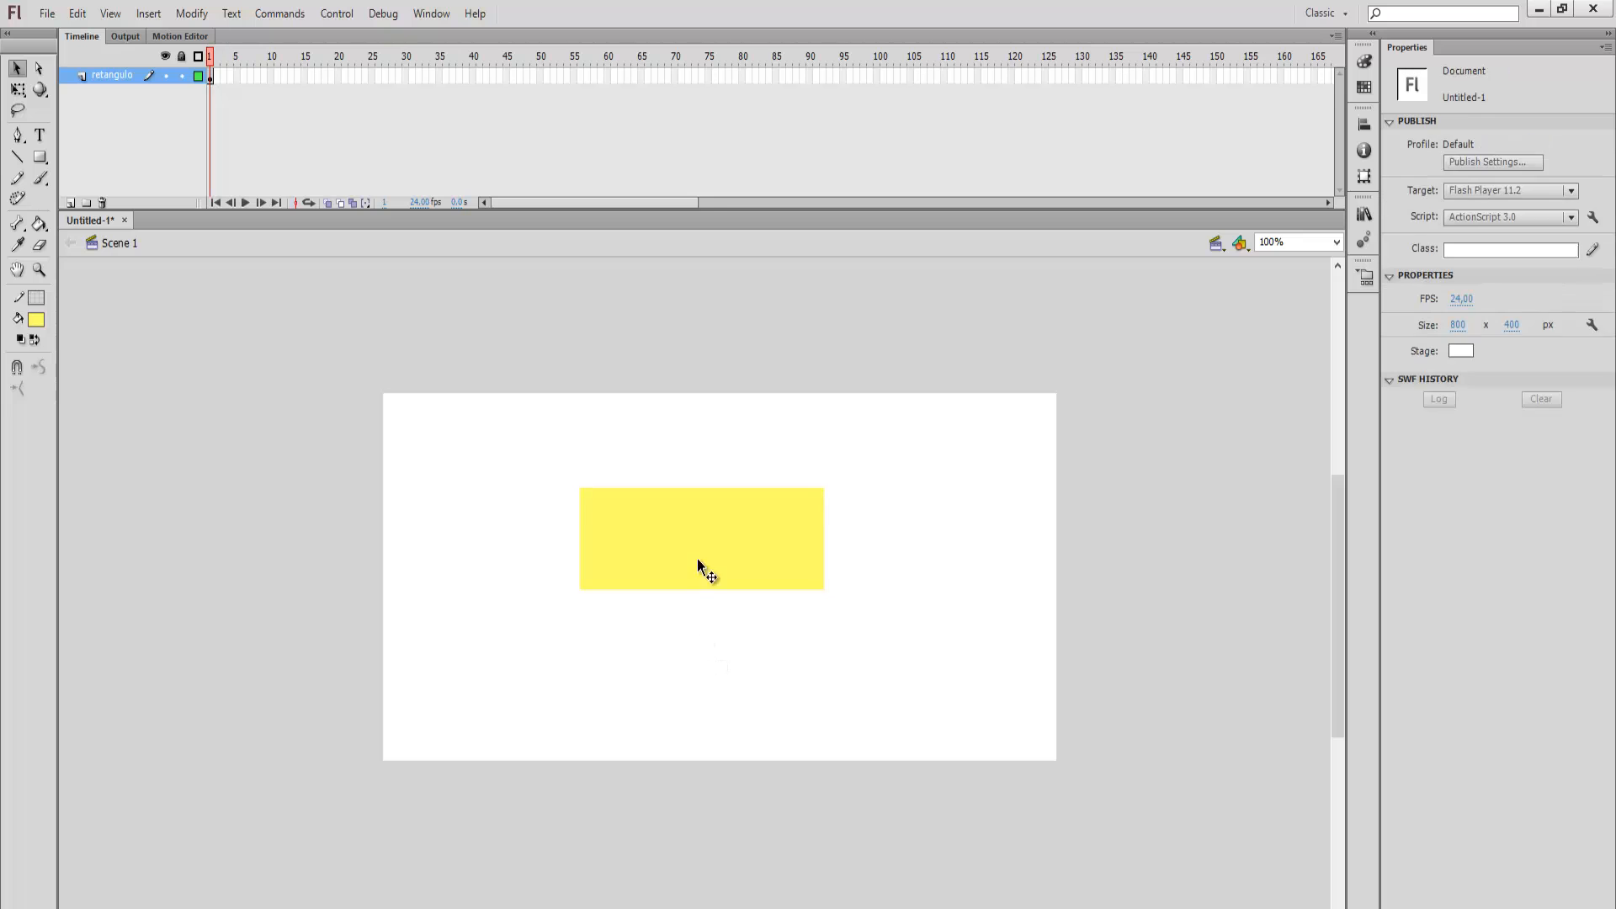
drag(697, 558, 748, 600)
click(493, 573)
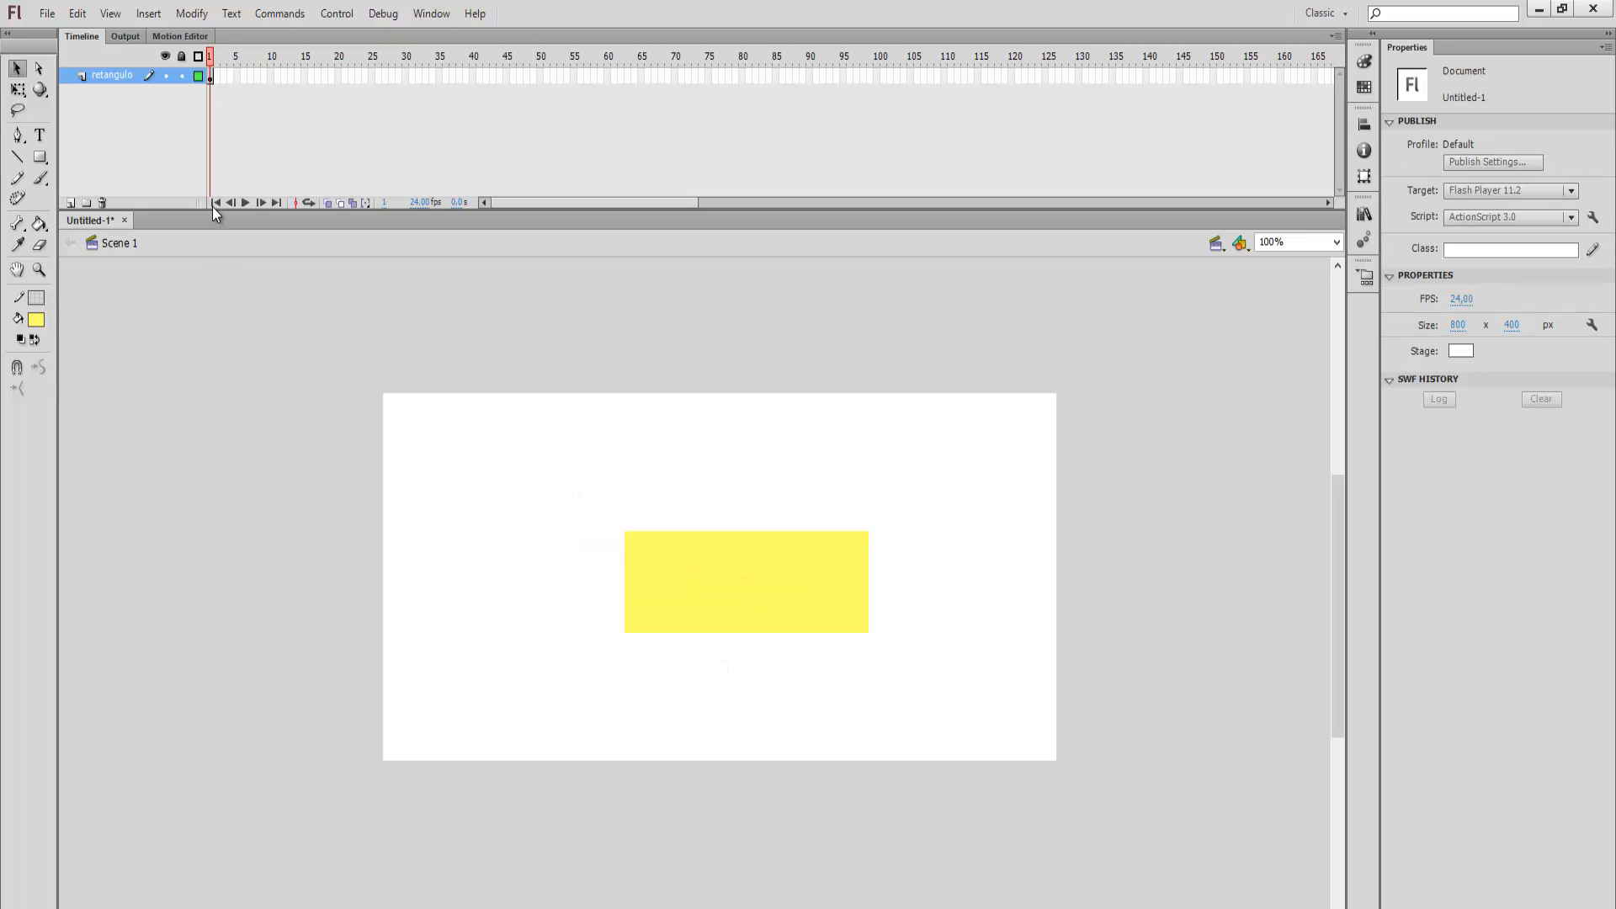
click(211, 80)
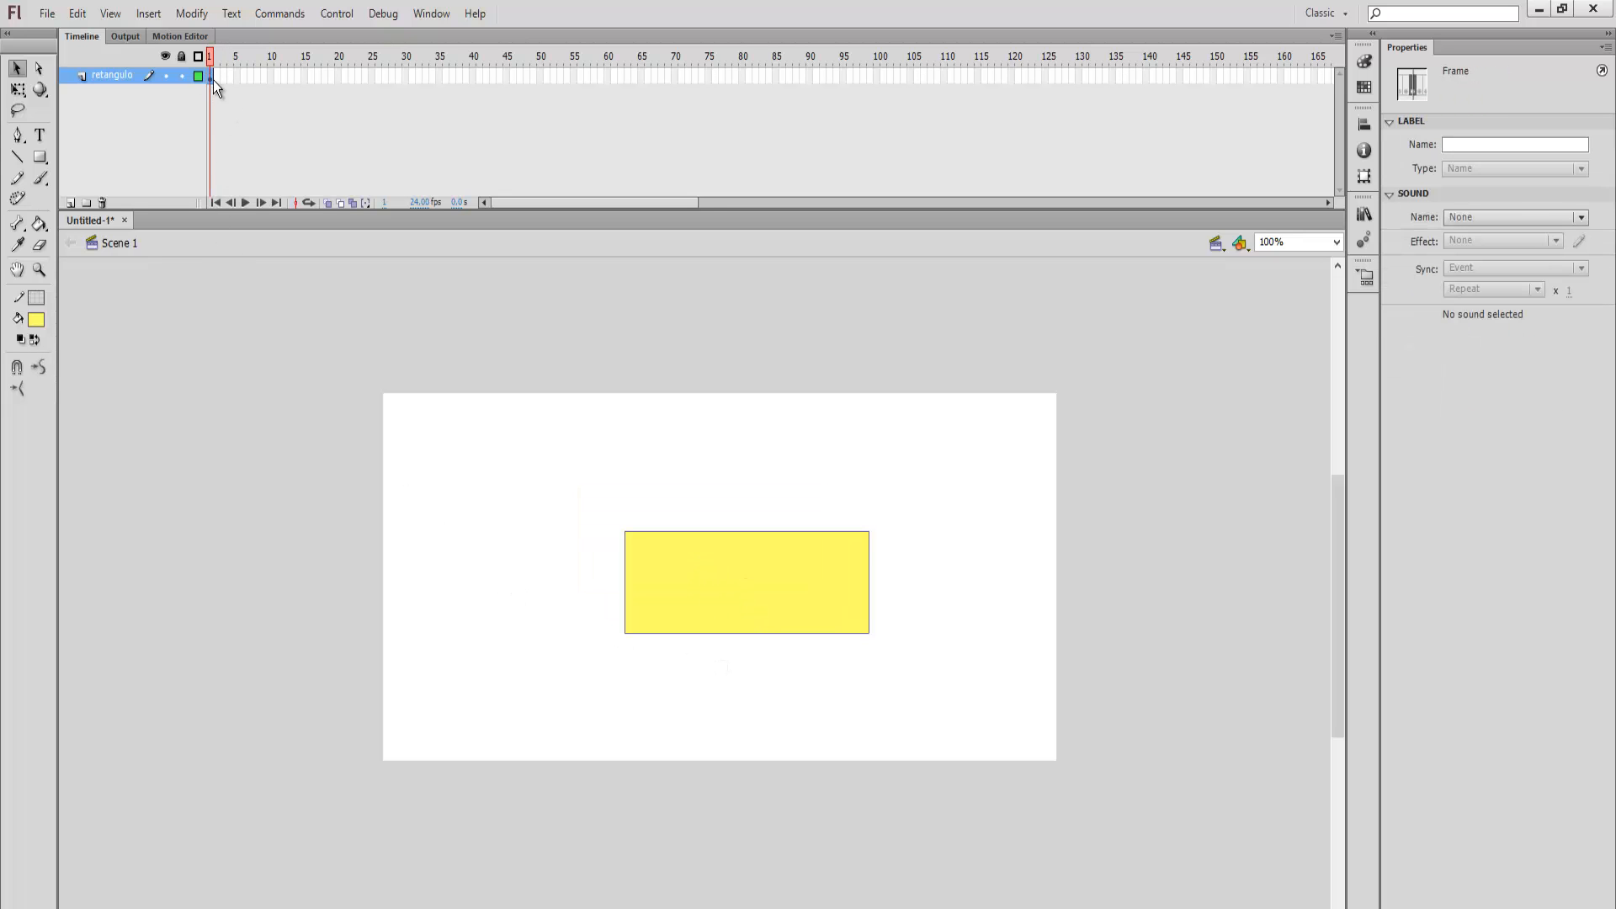
click(644, 443)
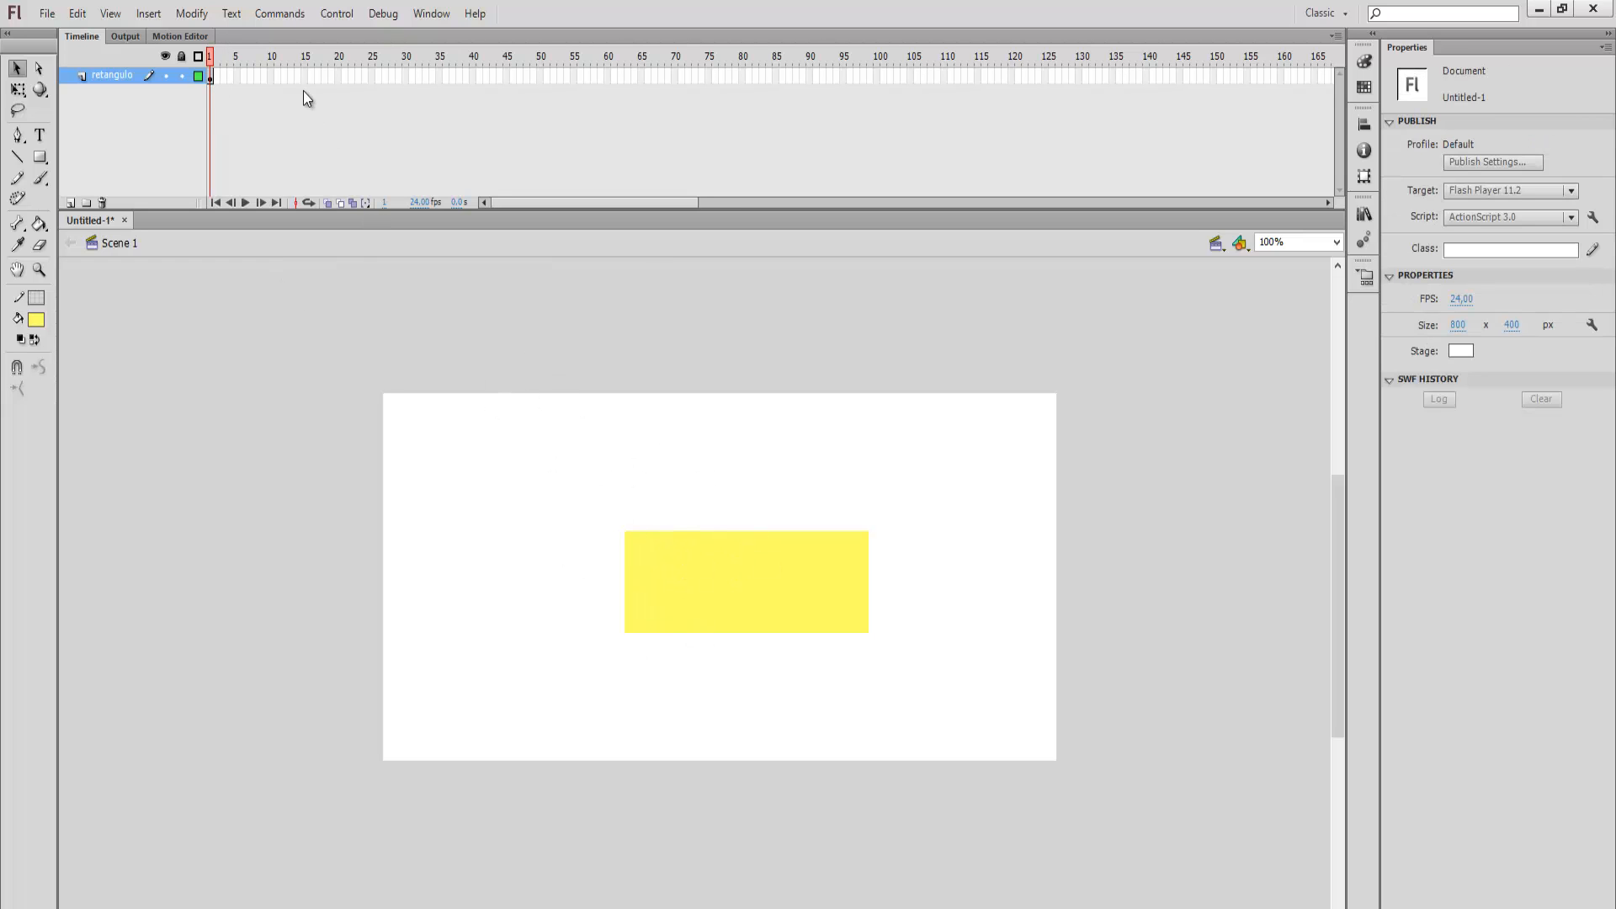
click(212, 76)
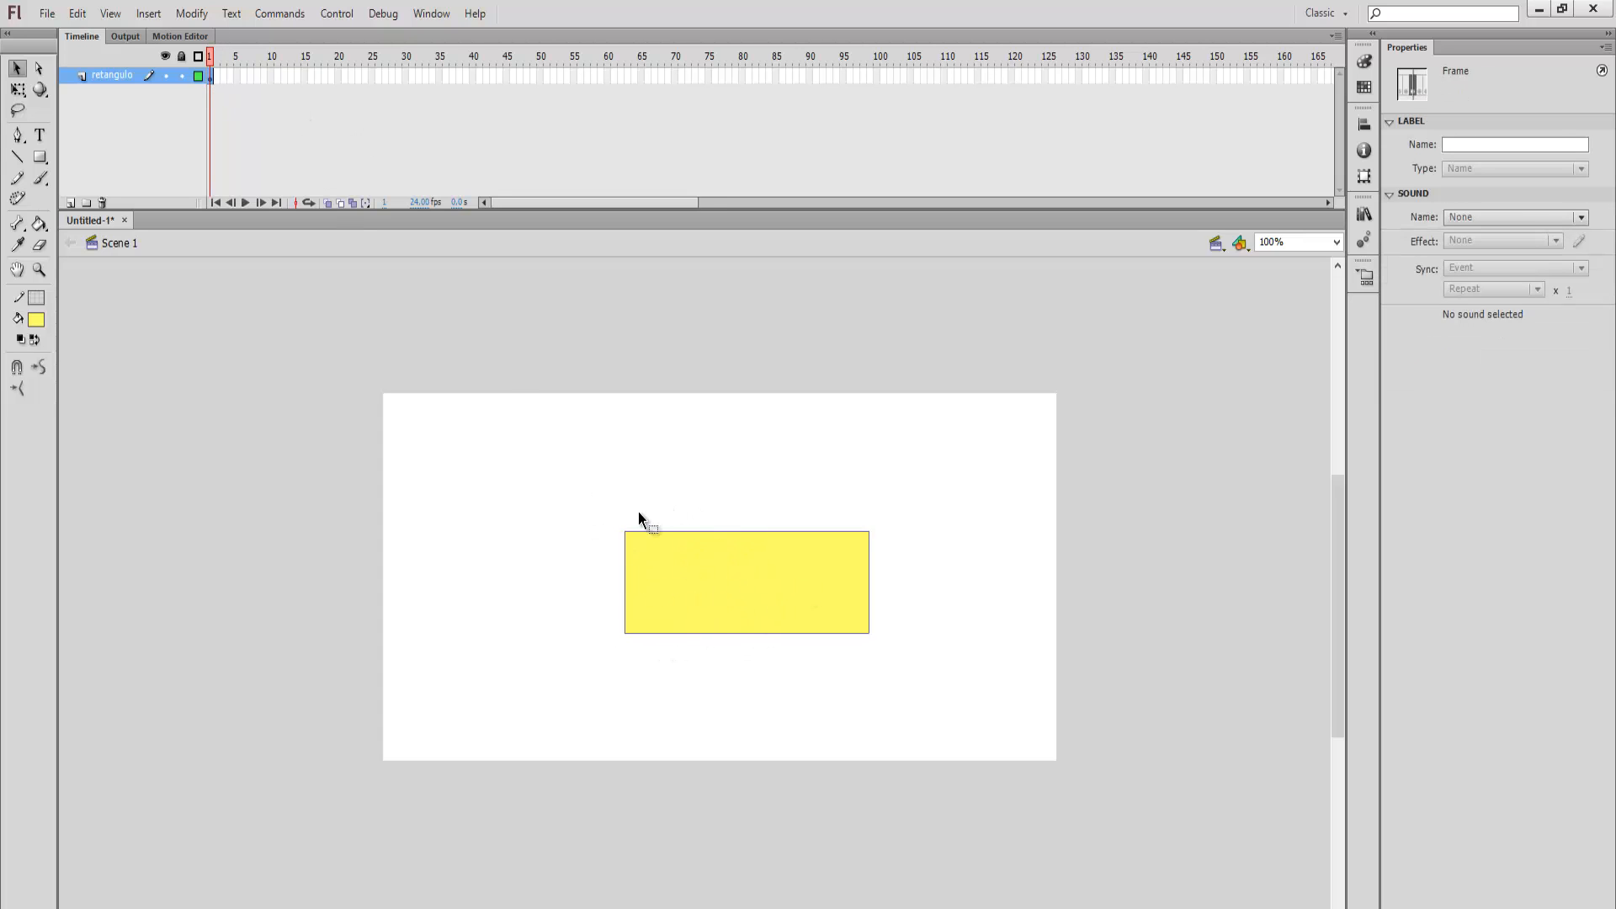
click(219, 58)
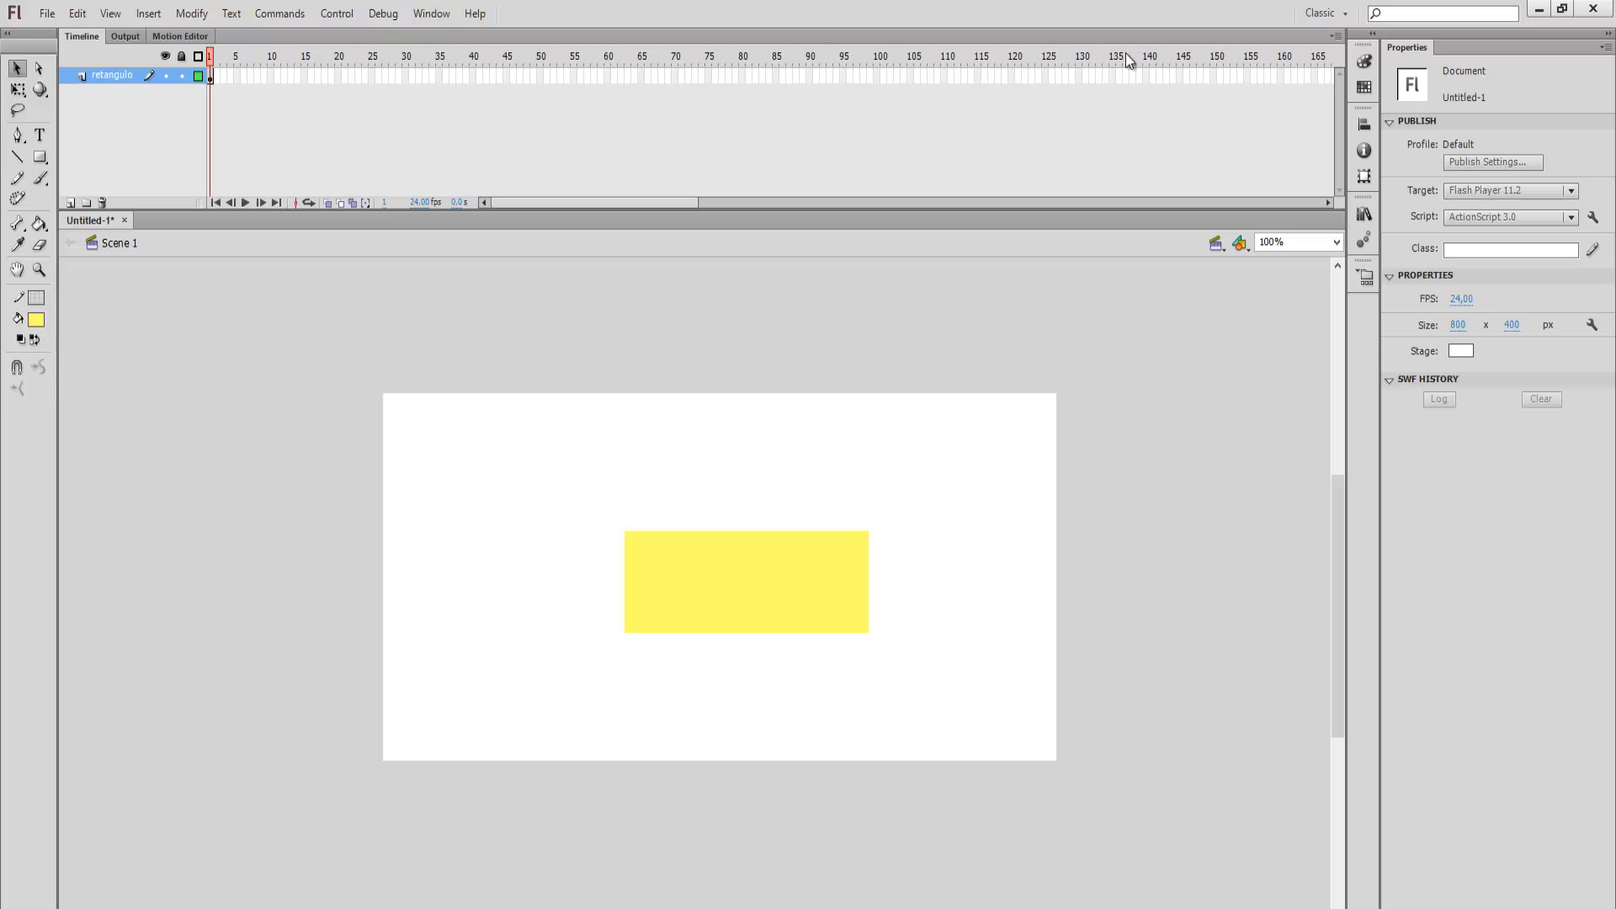
- Add a new layer above retangulo and name it "circulo"
click(72, 203)
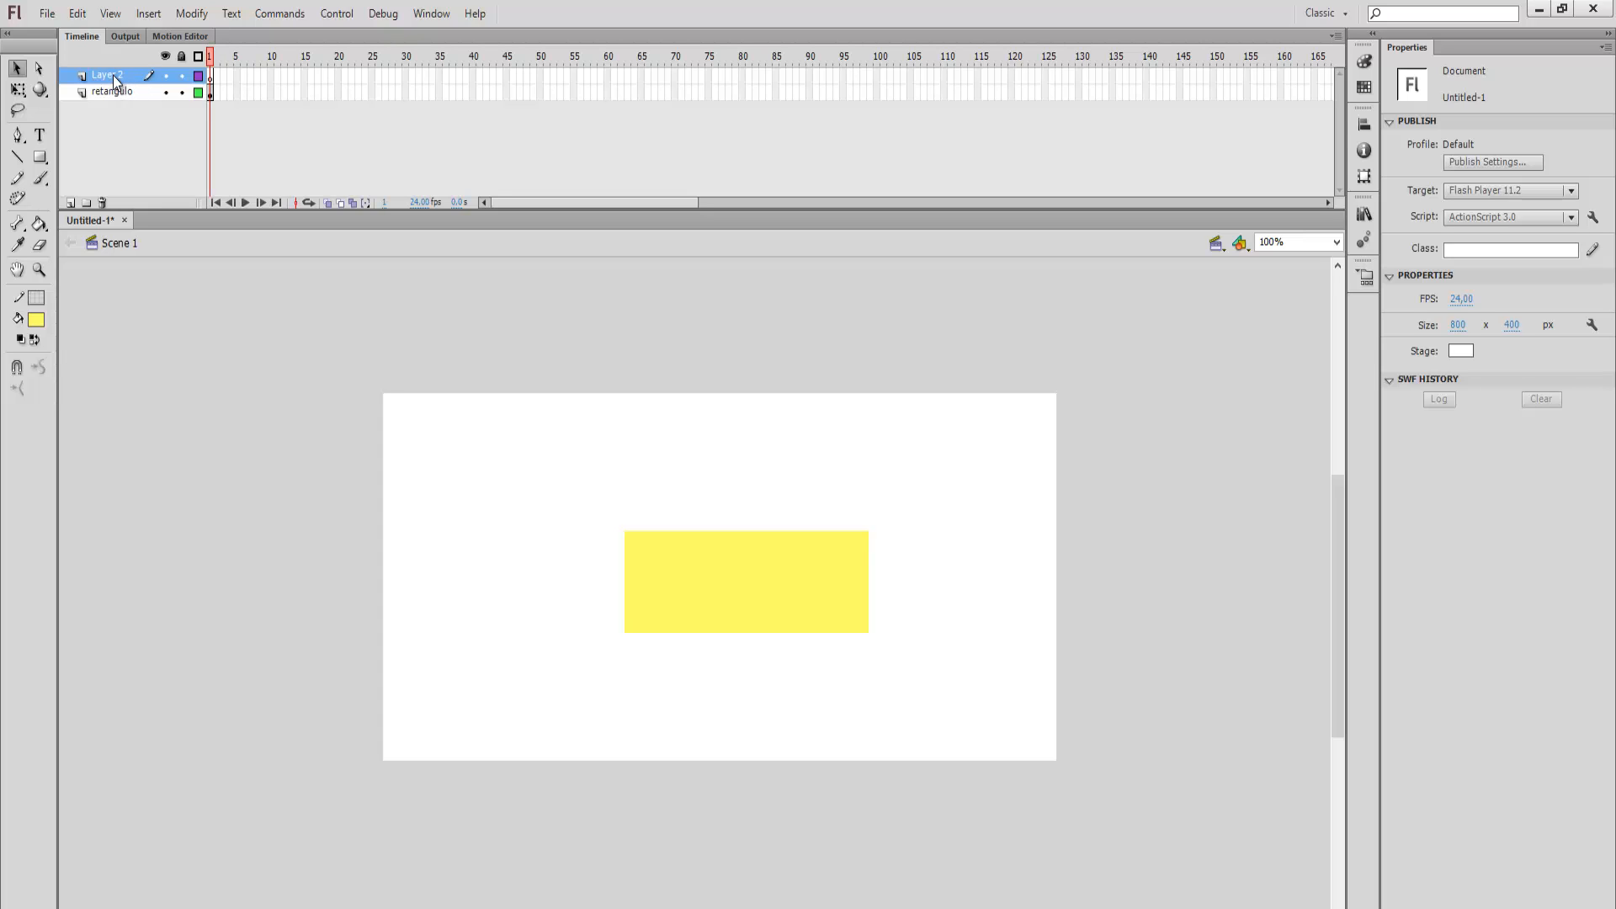
double_click(115, 80)
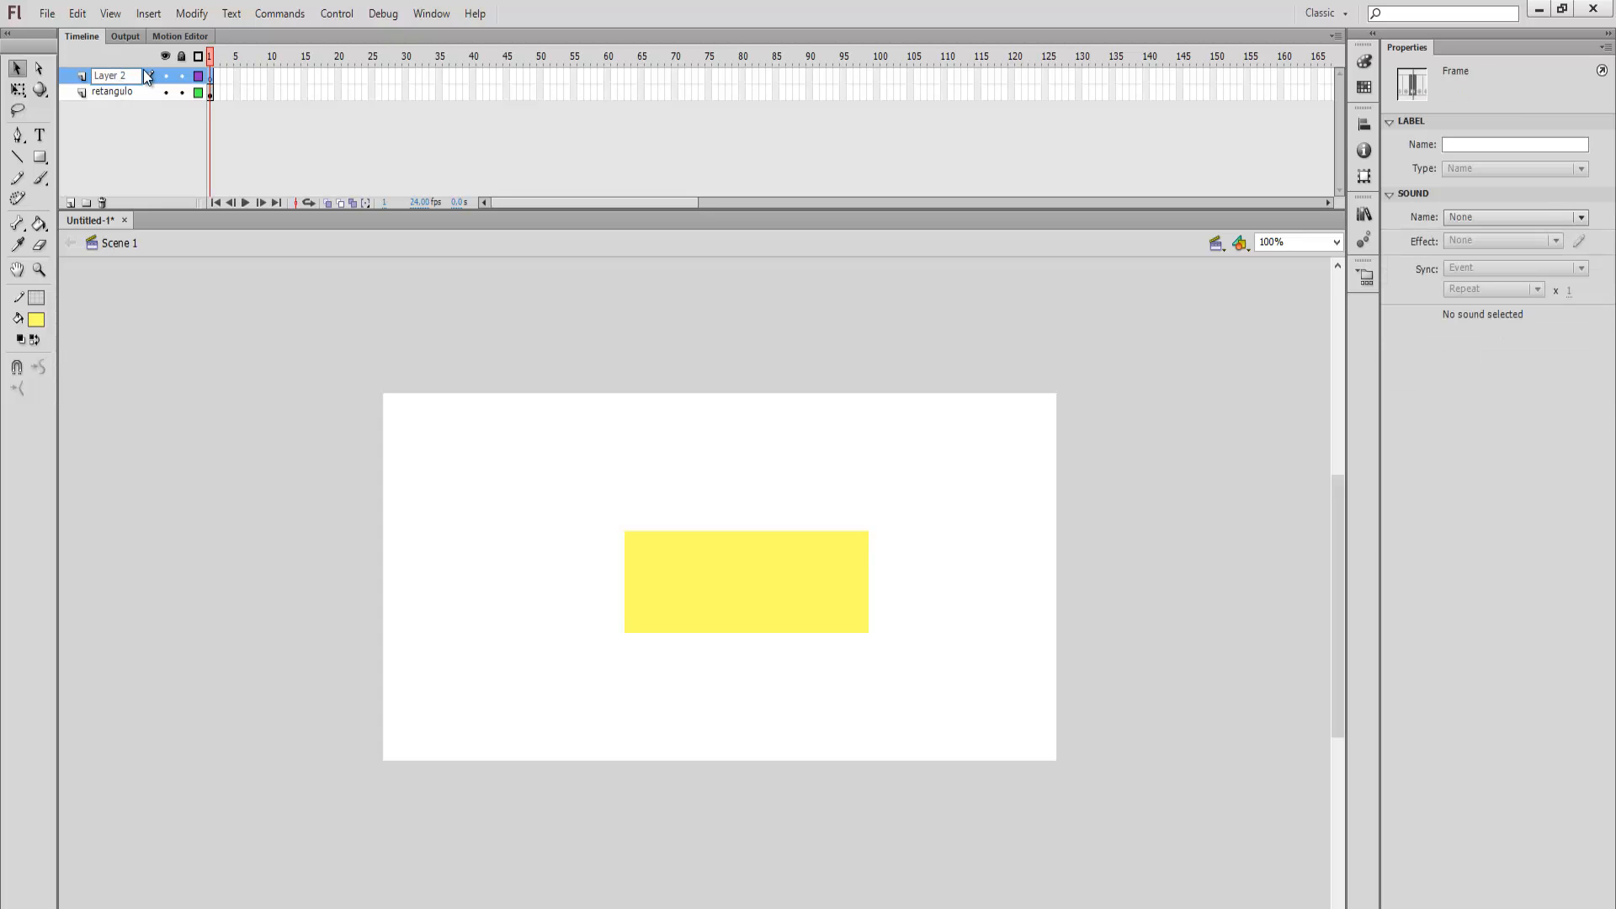
text(circulo)
click(72, 90)
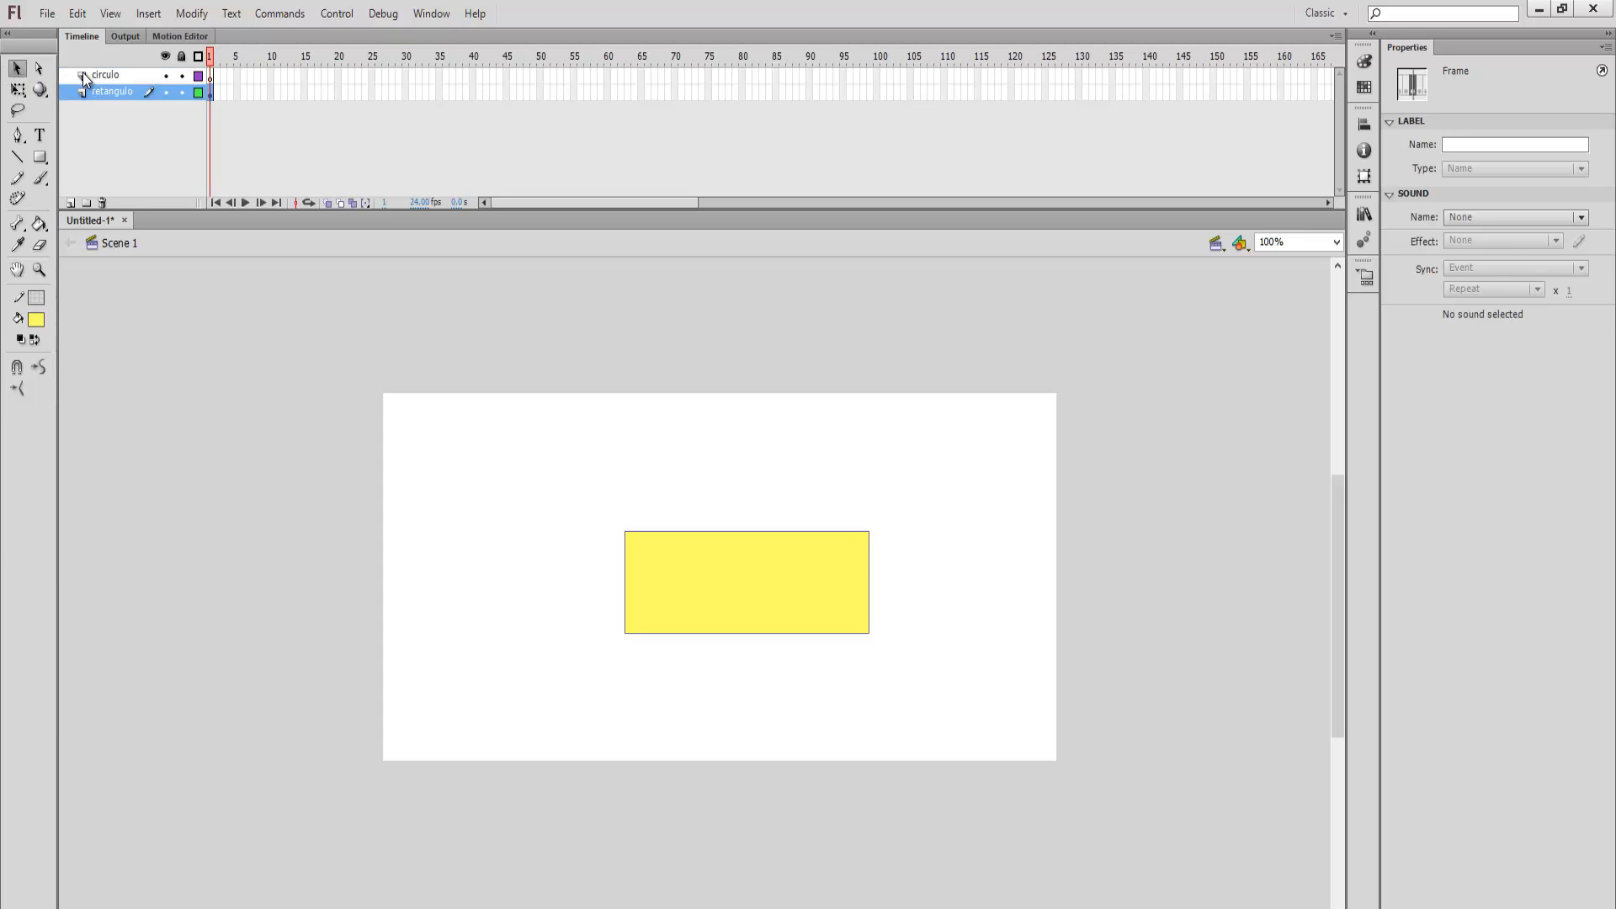
- Draw a filled oval about 161 by 153 px on the circulo layer, overlapping the rectangle's left part
click(88, 74)
click(107, 96)
click(108, 76)
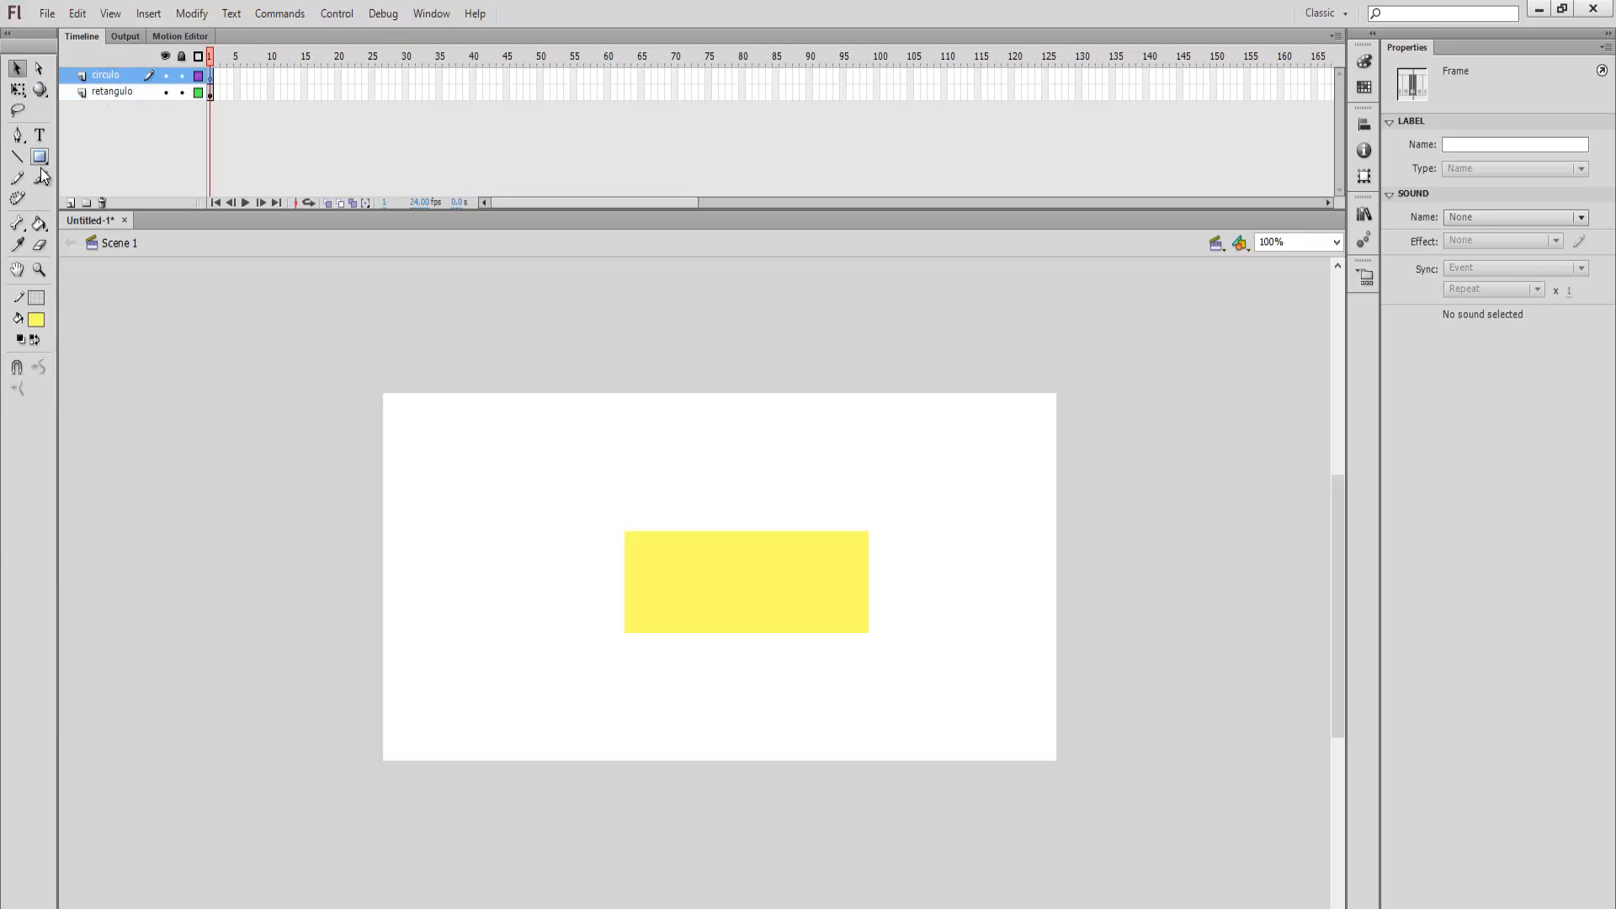
drag(39, 157, 92, 170)
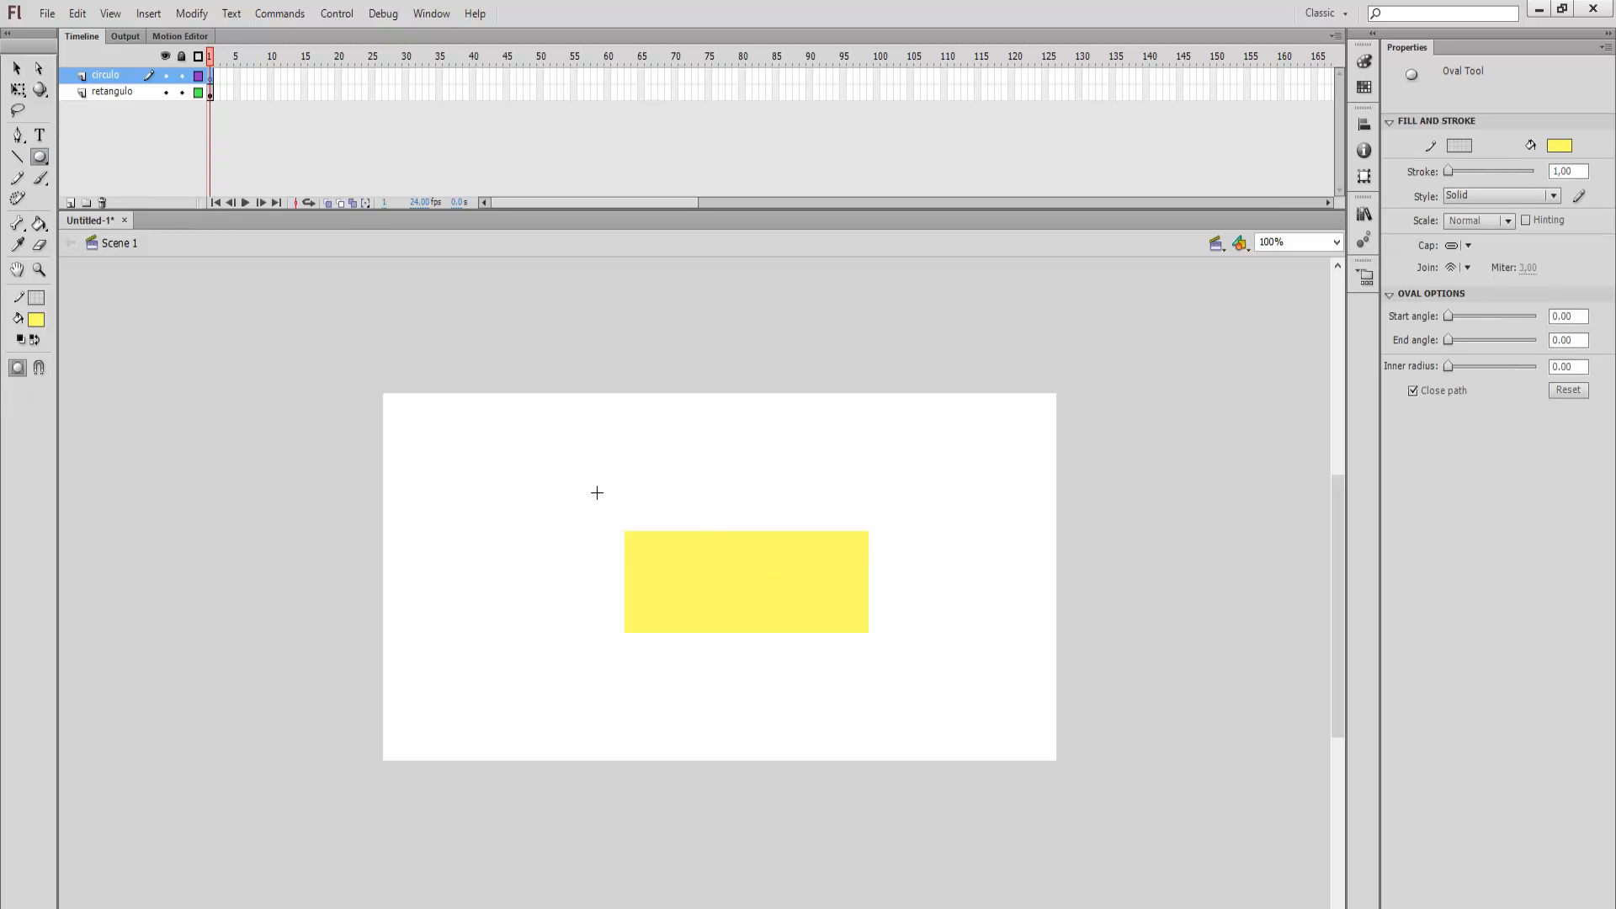
mouse_move(595, 490)
mouse_down()
mouse_move(710, 581)
mouse_move(703, 628)
mouse_move(730, 631)
mouse_up()
click(17, 68)
- Change the circle's fill color to black and deselect it
click(36, 319)
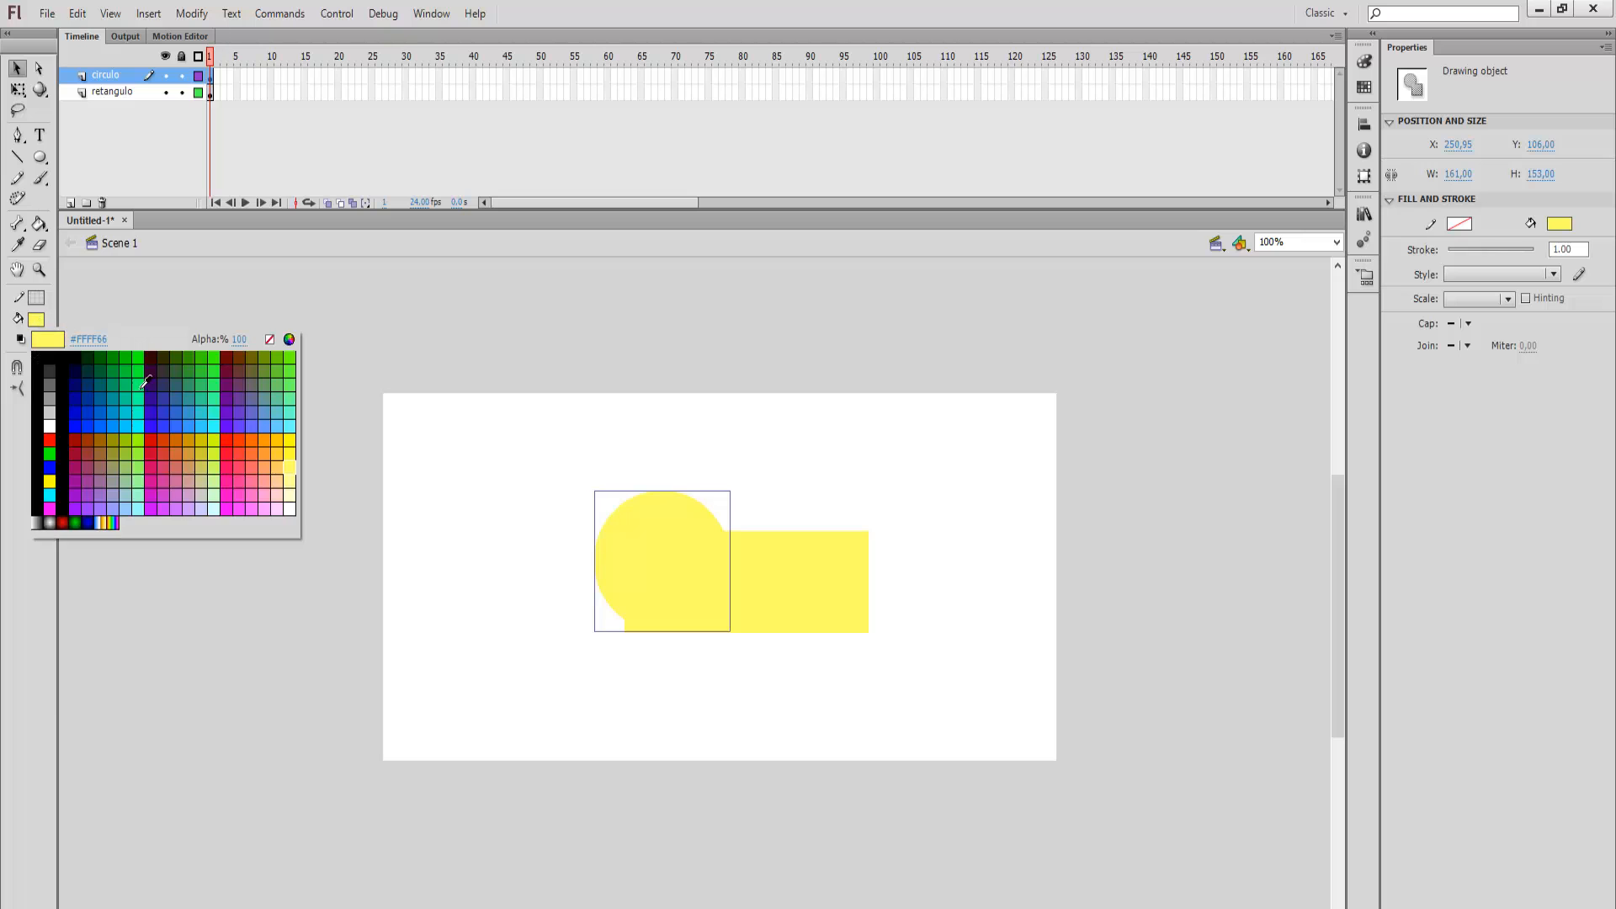
click(35, 348)
click(398, 483)
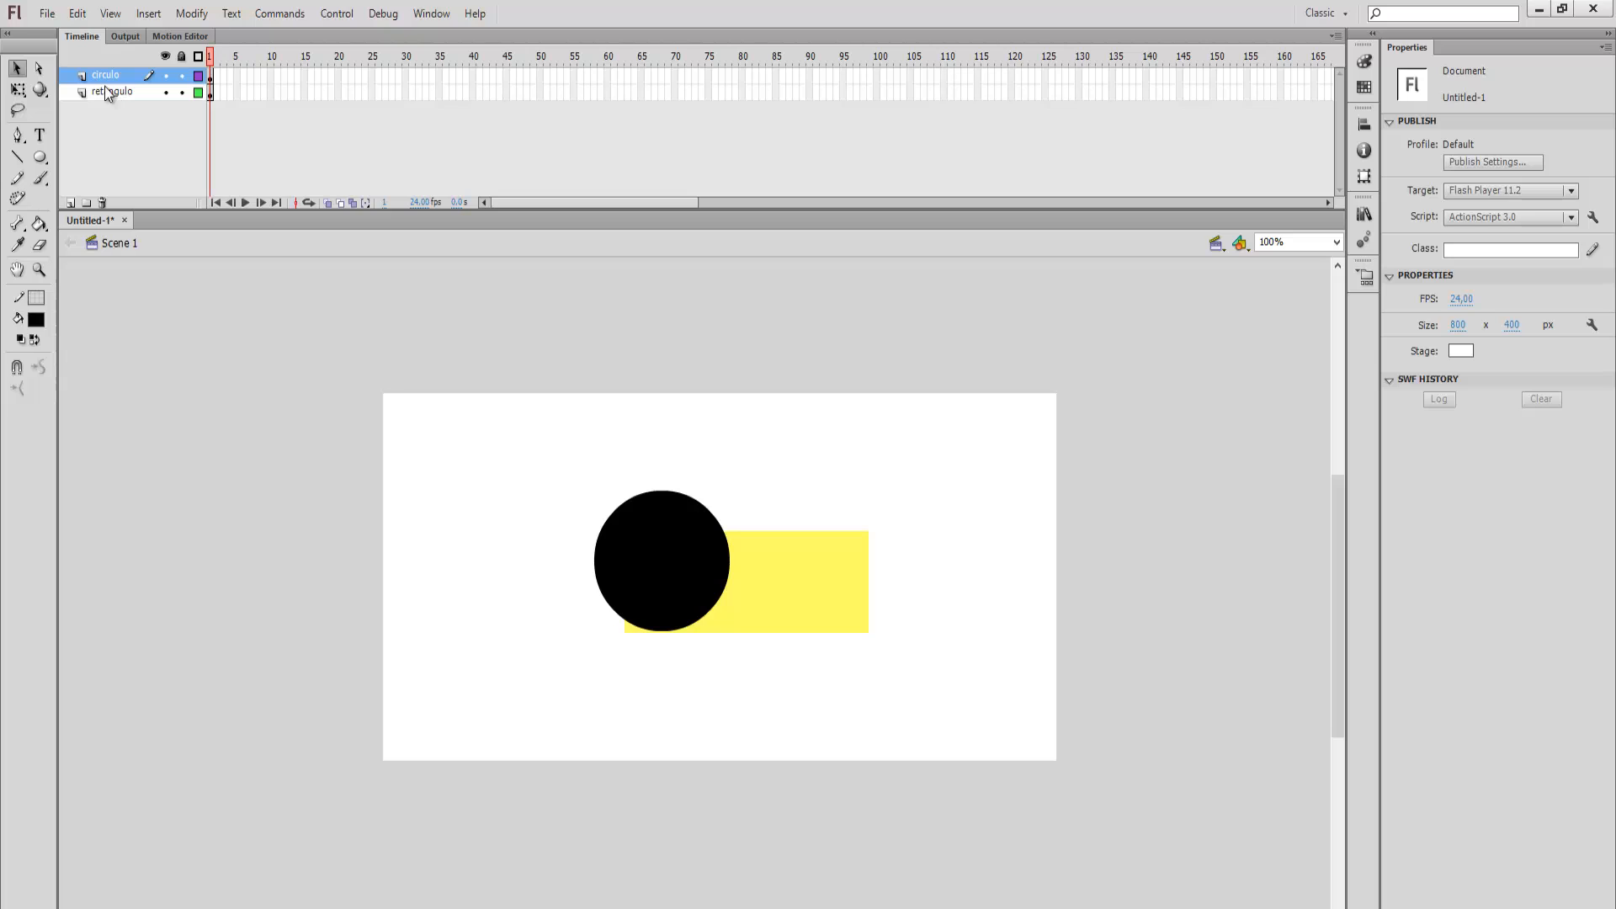
- Move the circulo layer below retangulo and return it to the top of the layer stack
drag(103, 80, 102, 98)
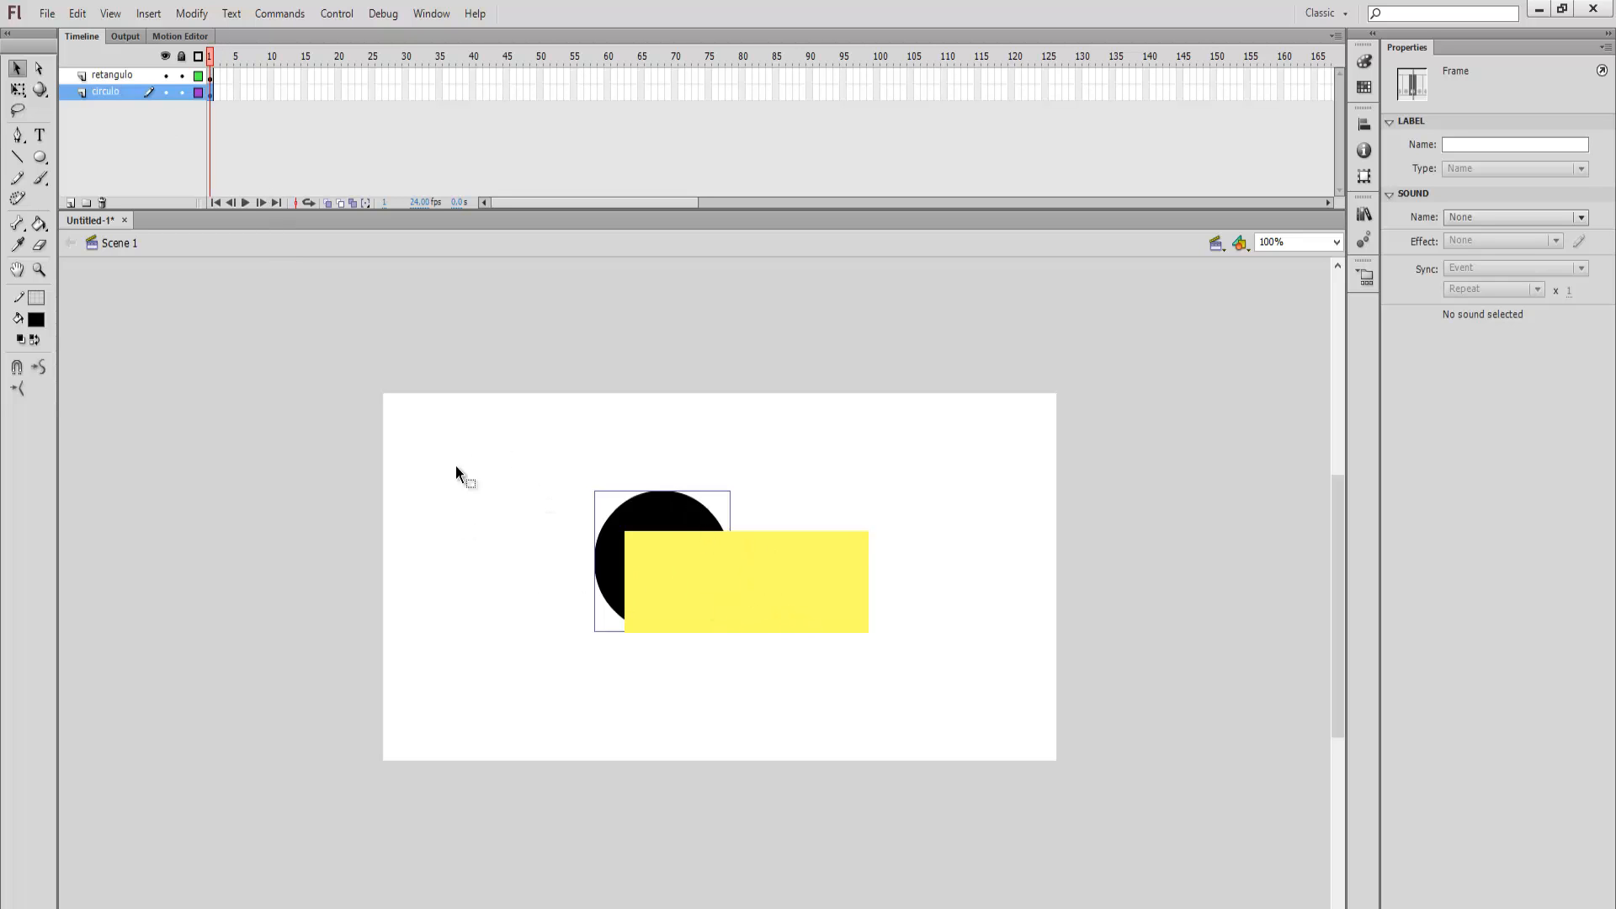
drag(99, 90, 112, 67)
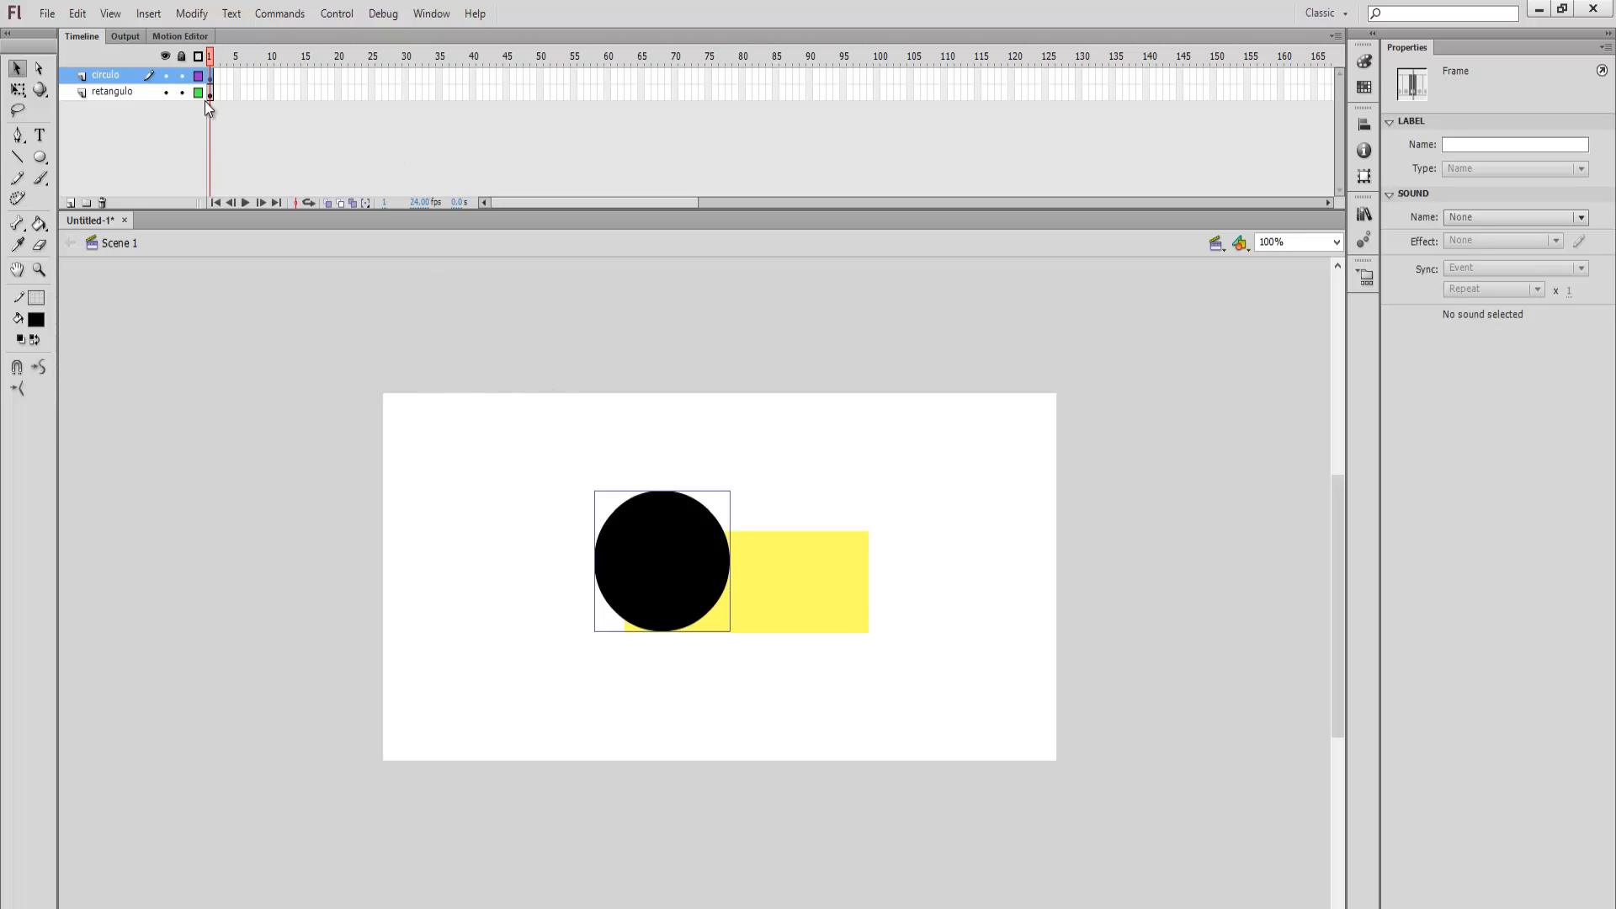
- Toggle visibility off and on for all layers and for the circulo layer alone, selecting the stage contents while circulo is hidden
click(166, 57)
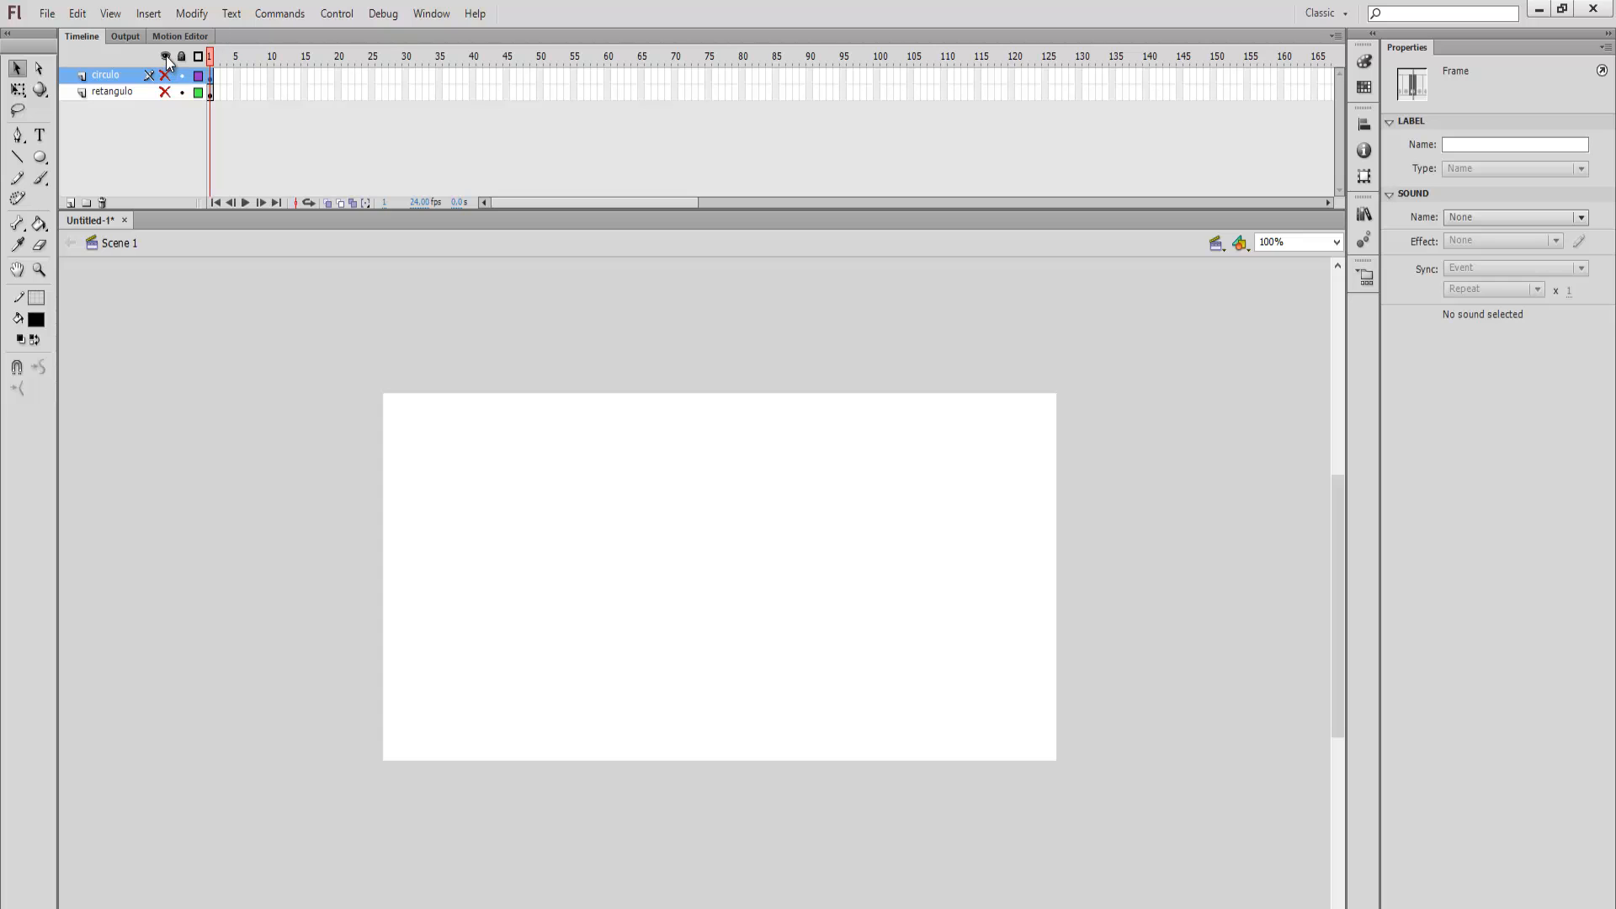
click(165, 57)
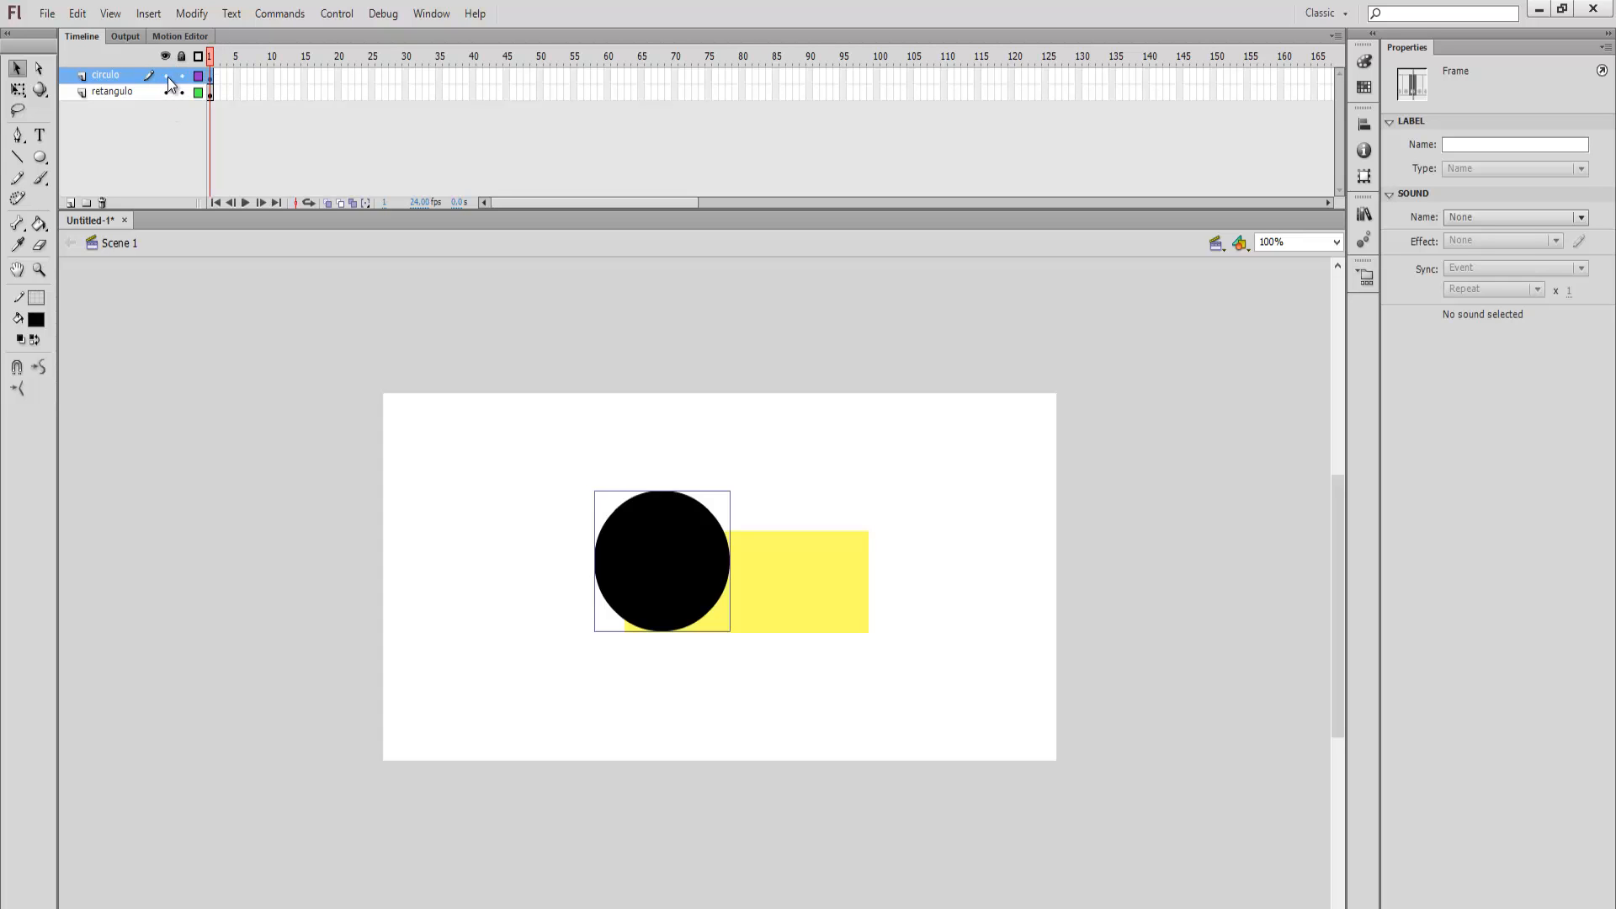
click(166, 76)
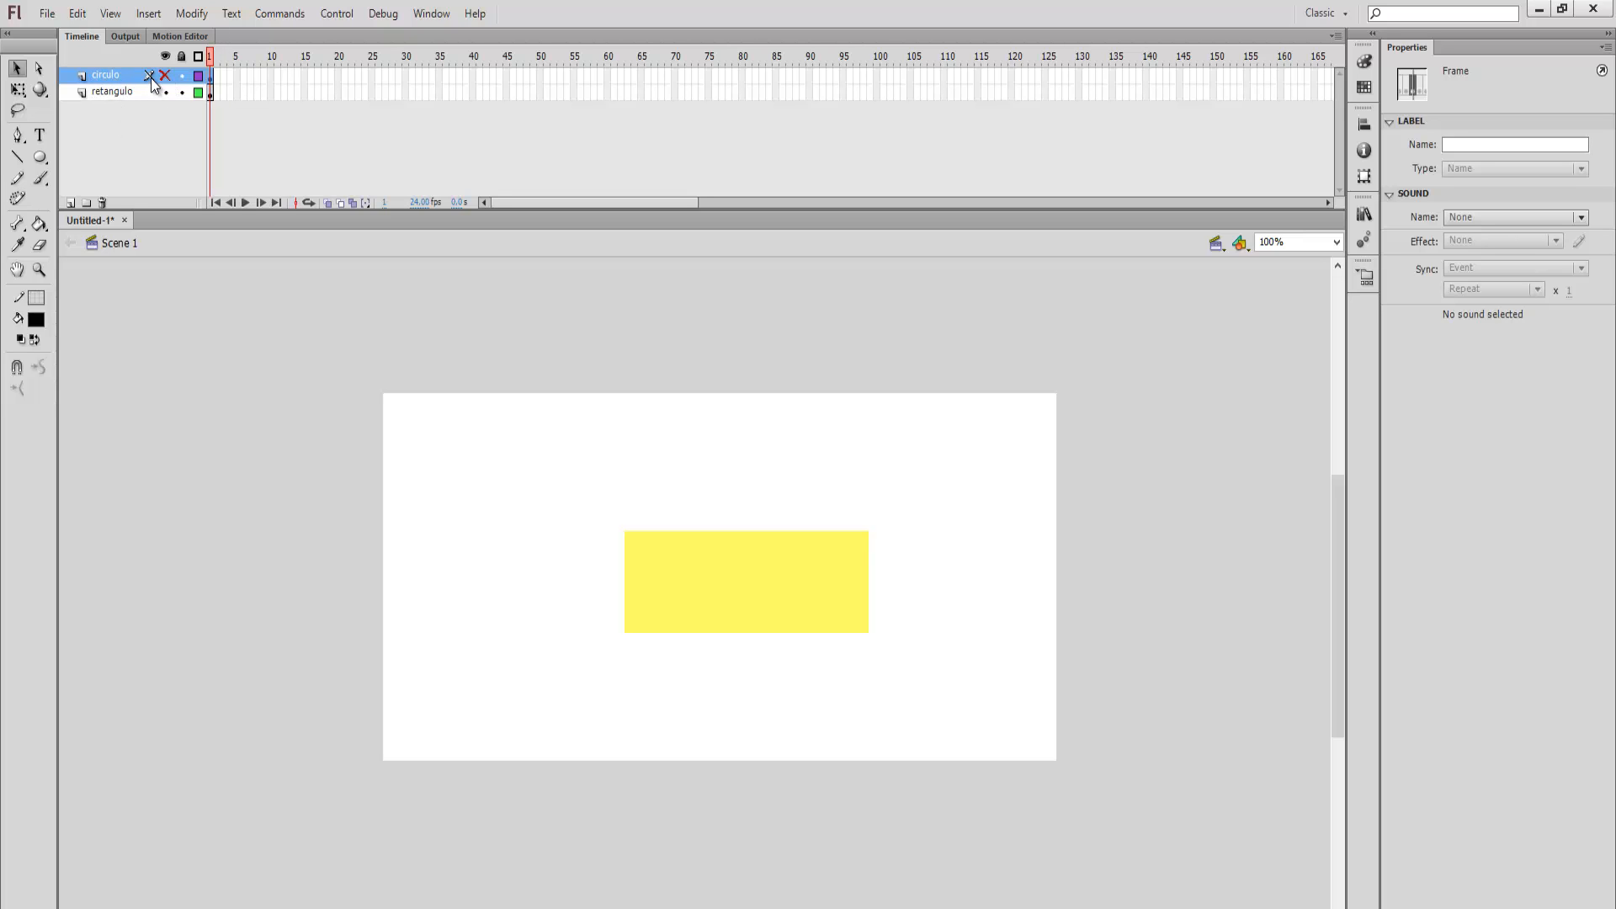
key(ctrl+a)
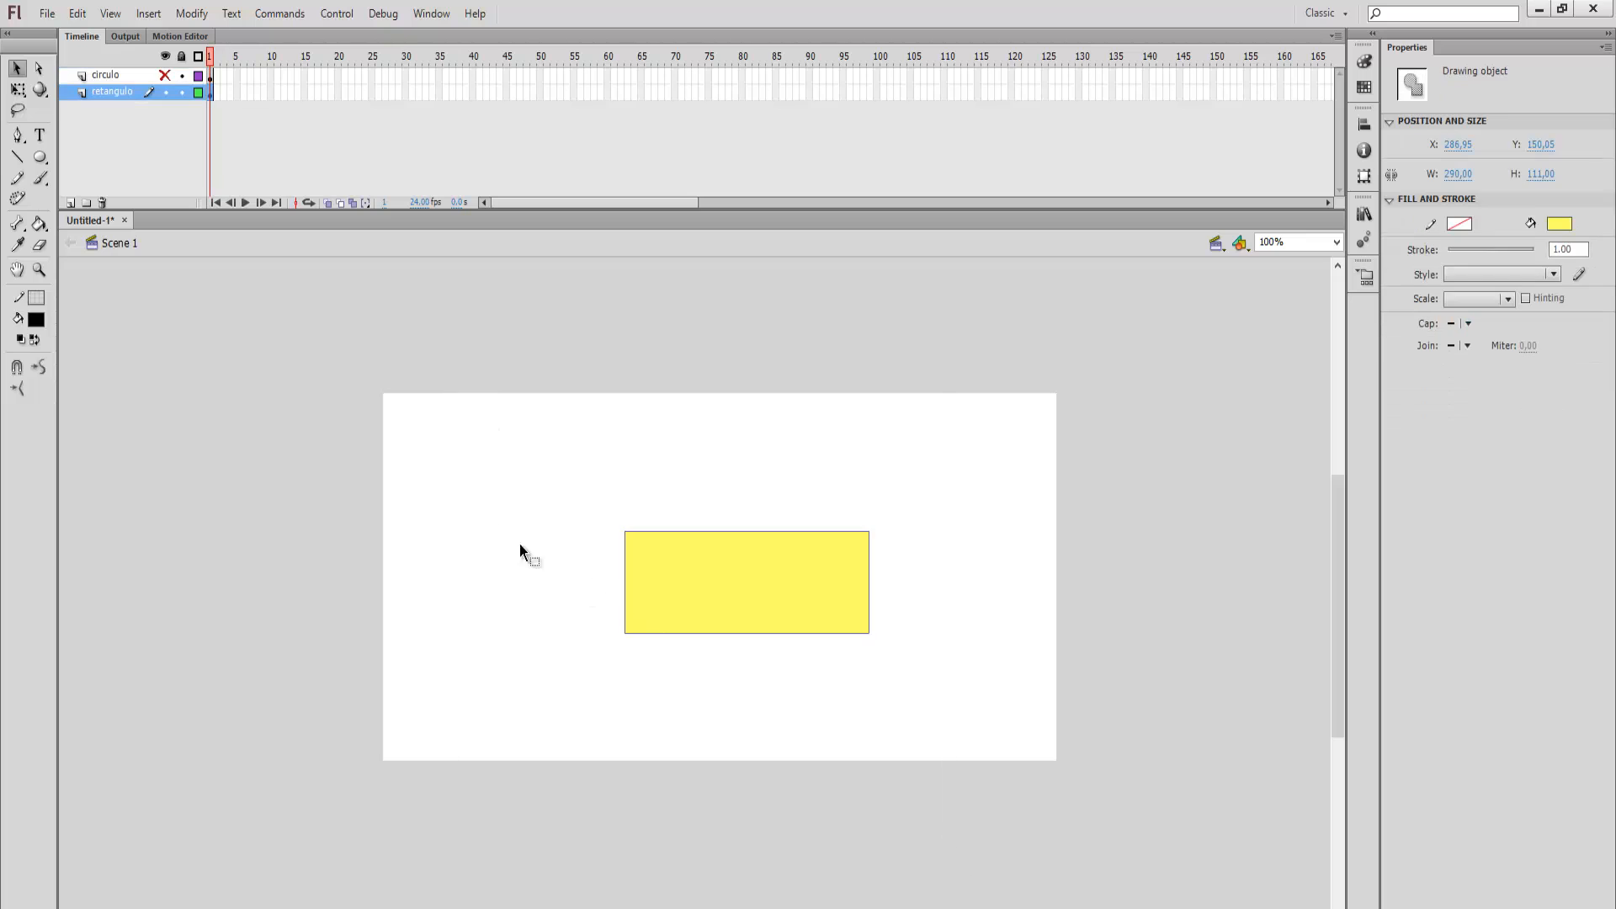
drag(386, 371, 1037, 717)
click(166, 78)
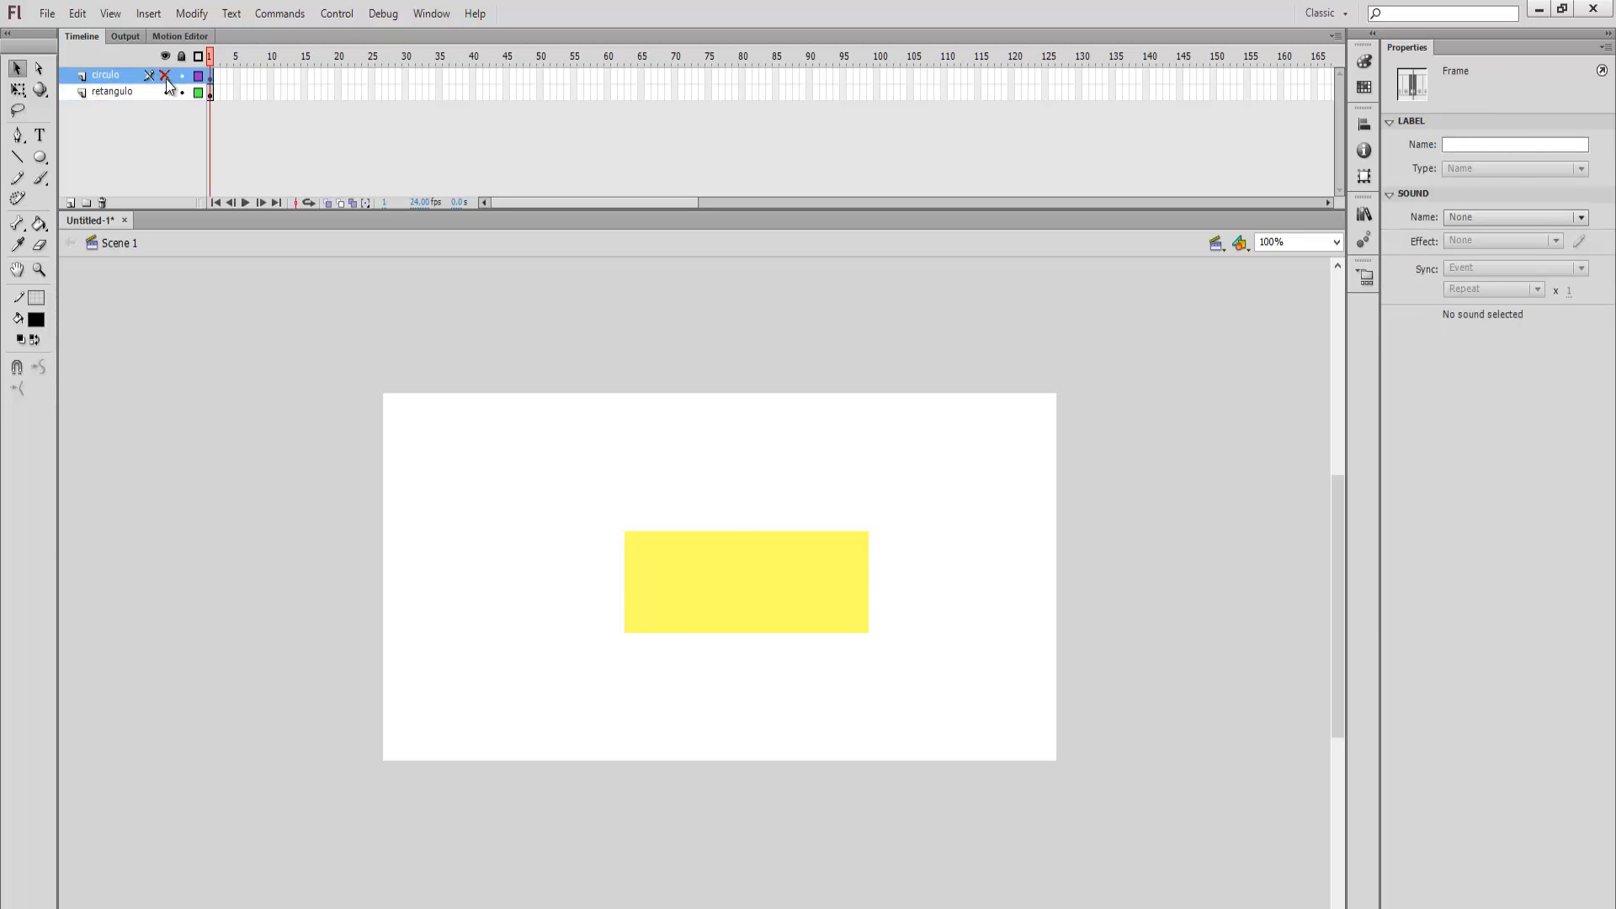
click(165, 76)
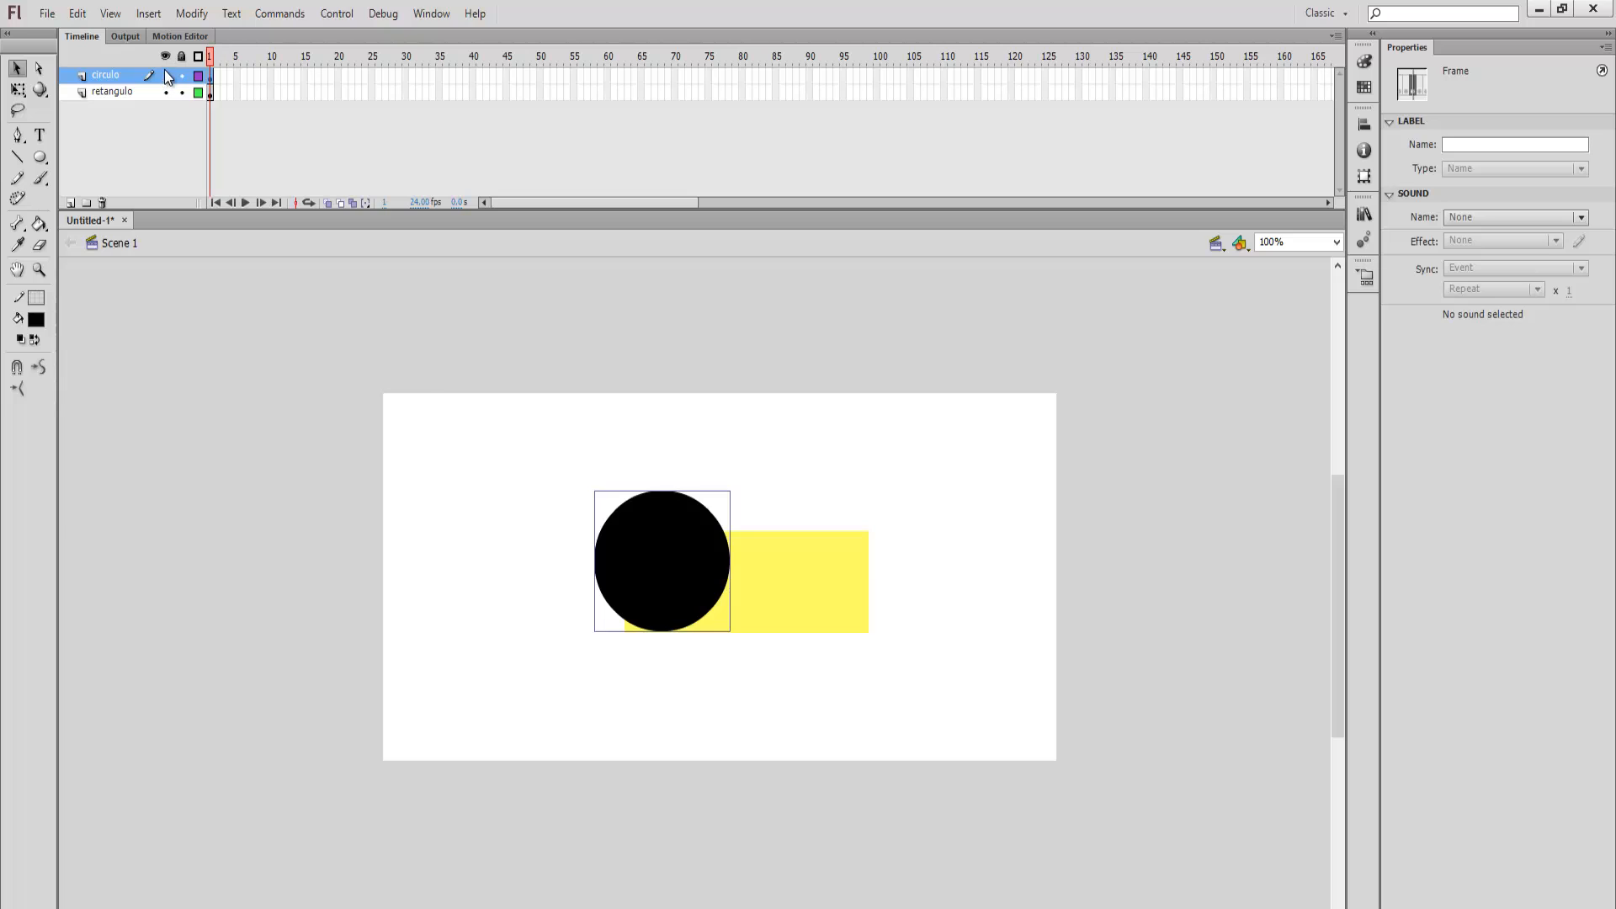
click(166, 76)
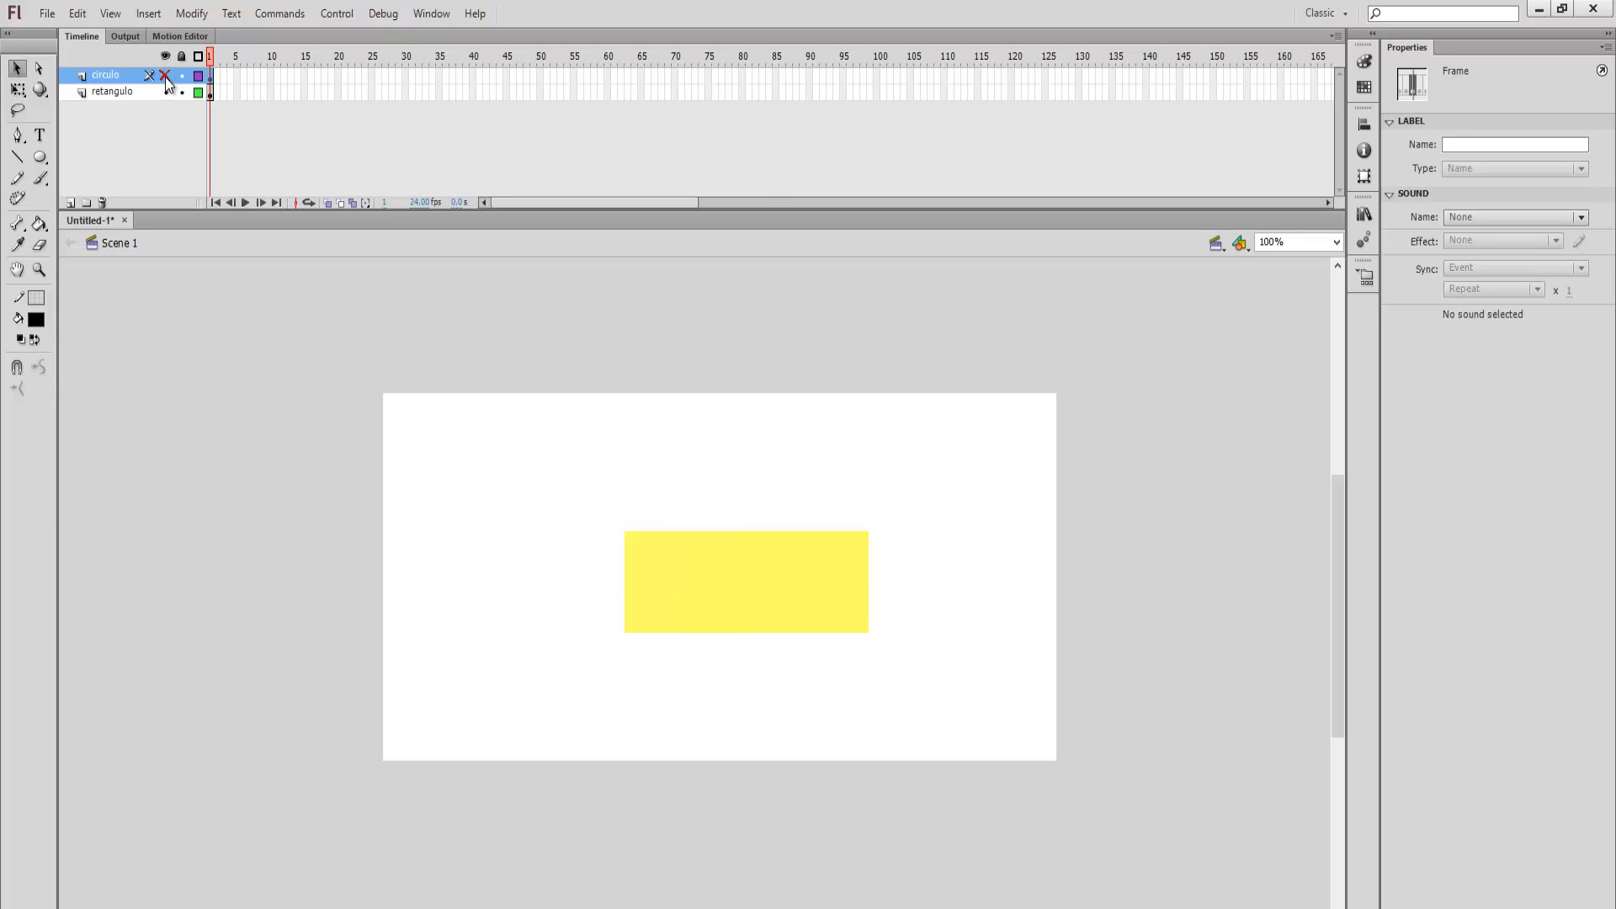
click(165, 75)
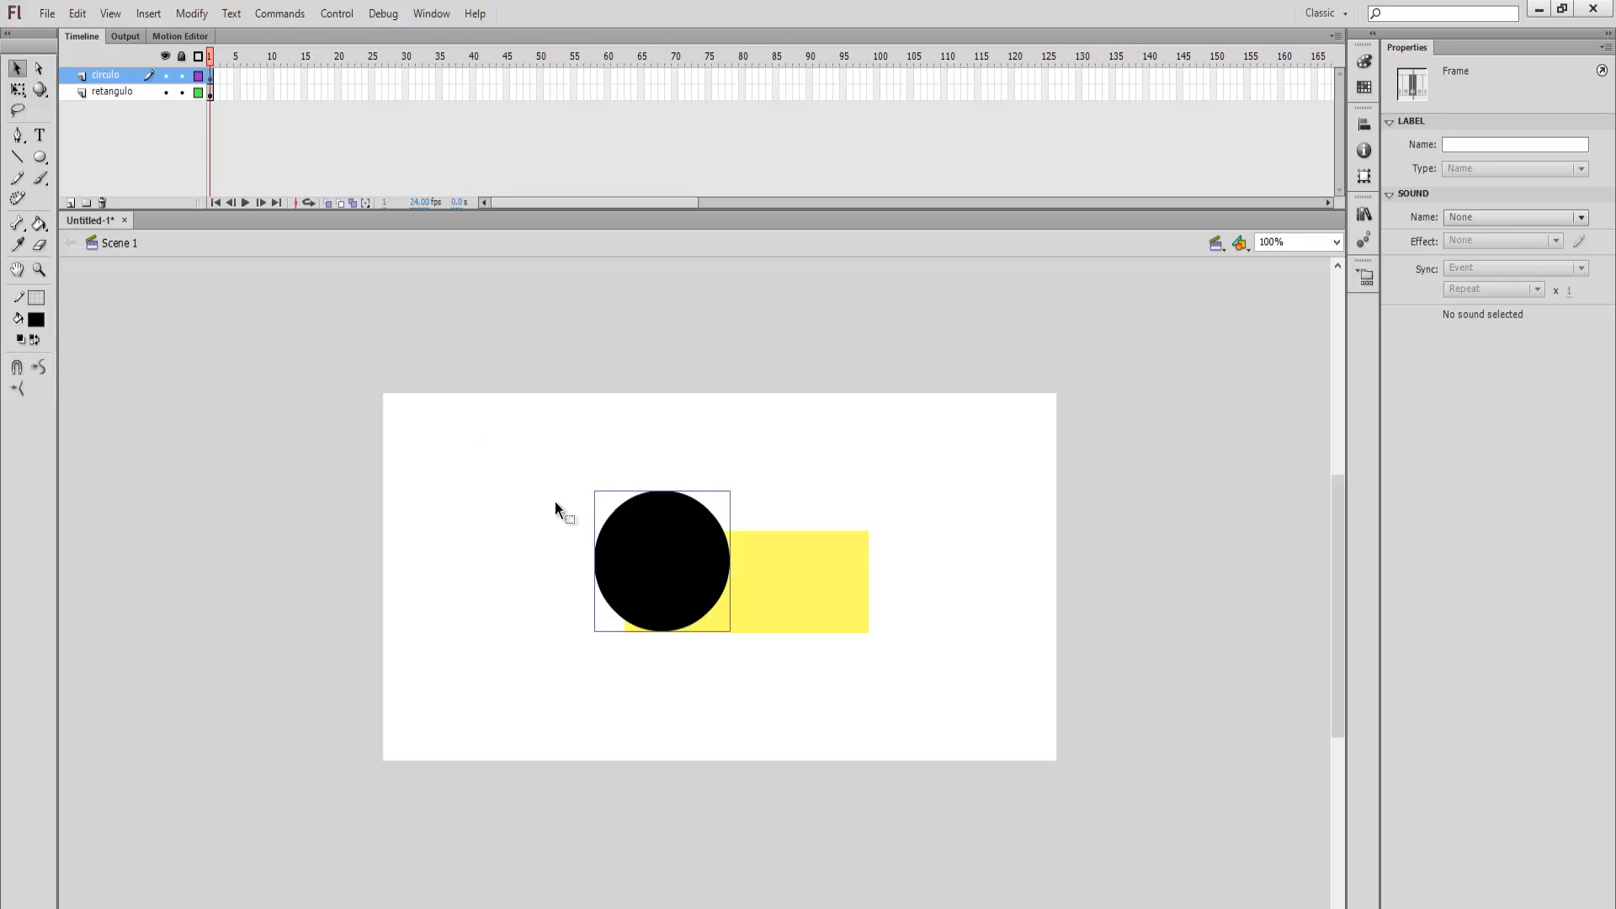
- Lock the circulo layer, try moving the shape under the circle to the left, and undo that move
click(181, 76)
drag(668, 578, 579, 575)
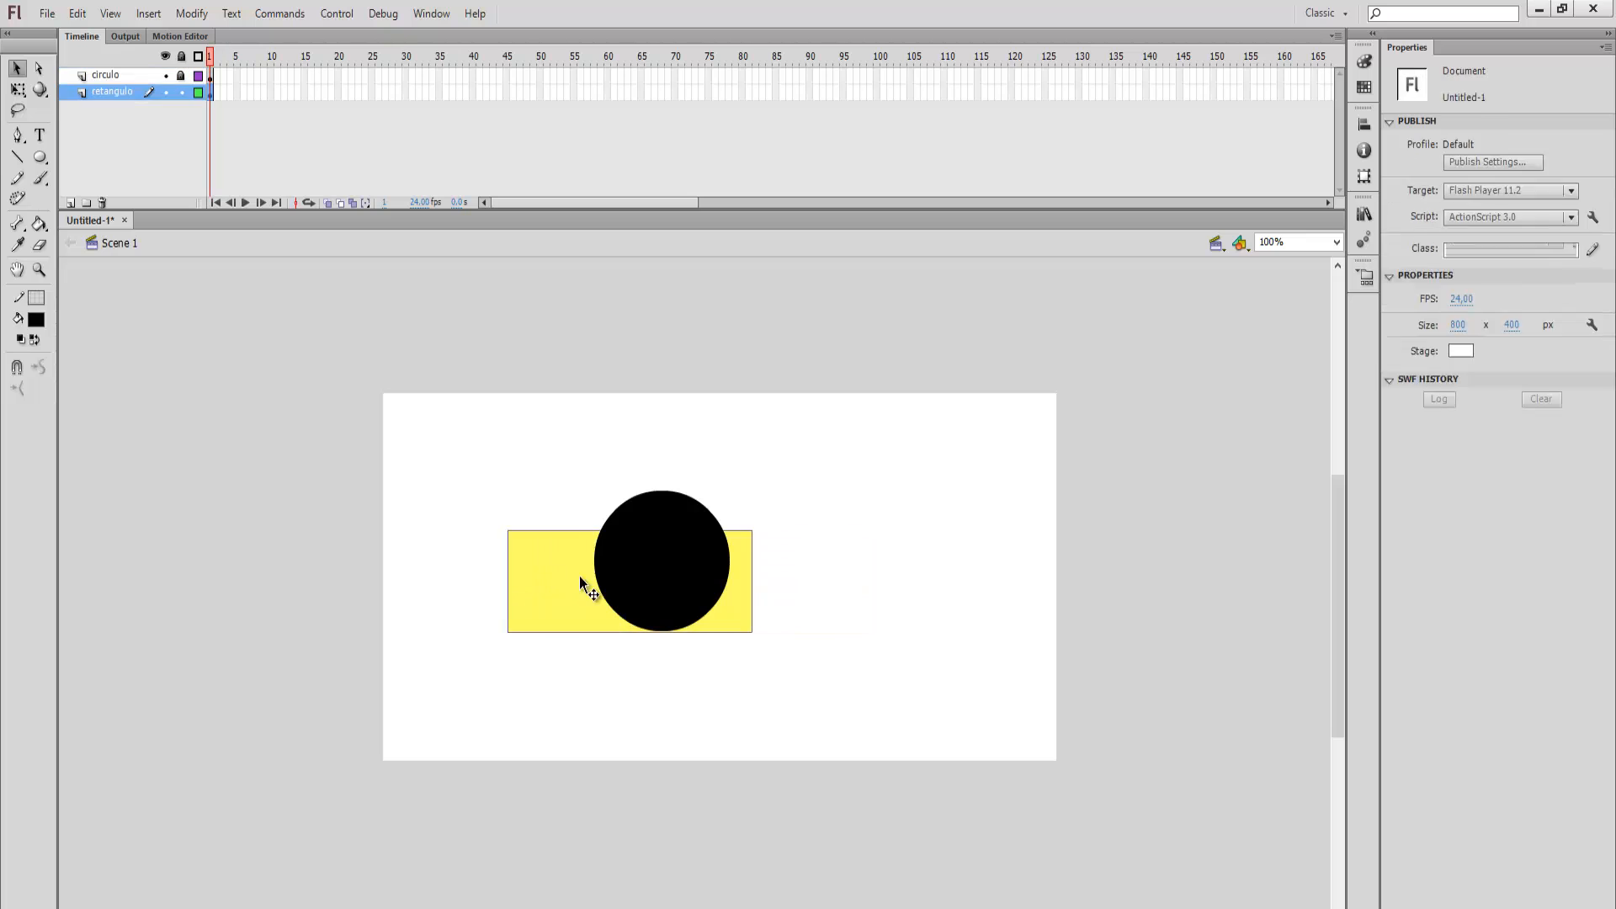
key(ctrl+z)
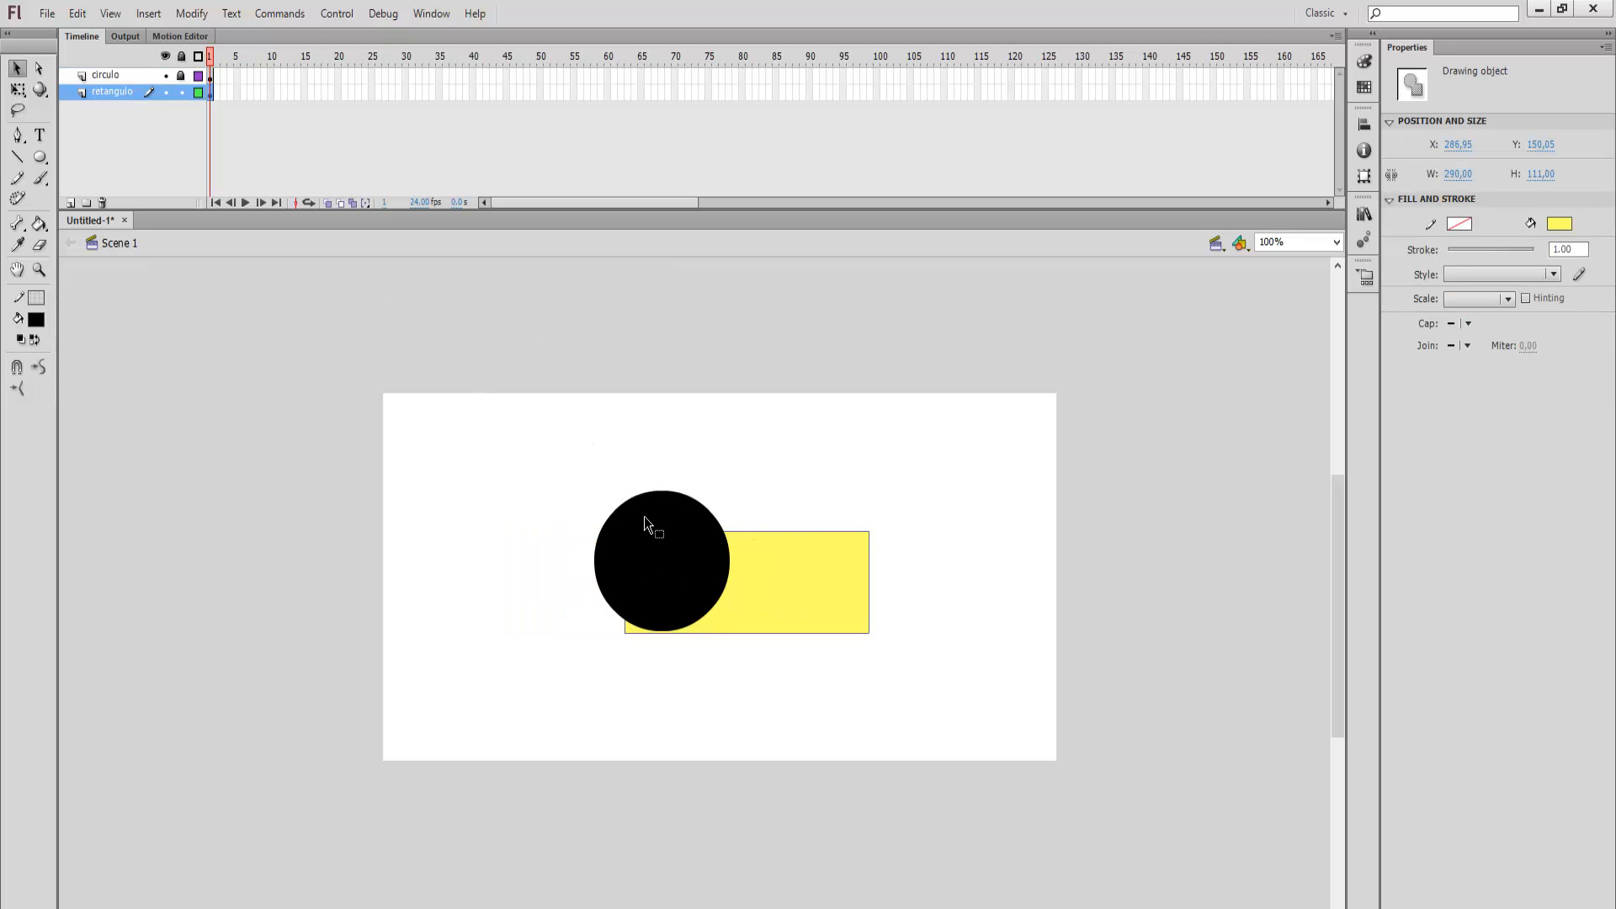
click(429, 452)
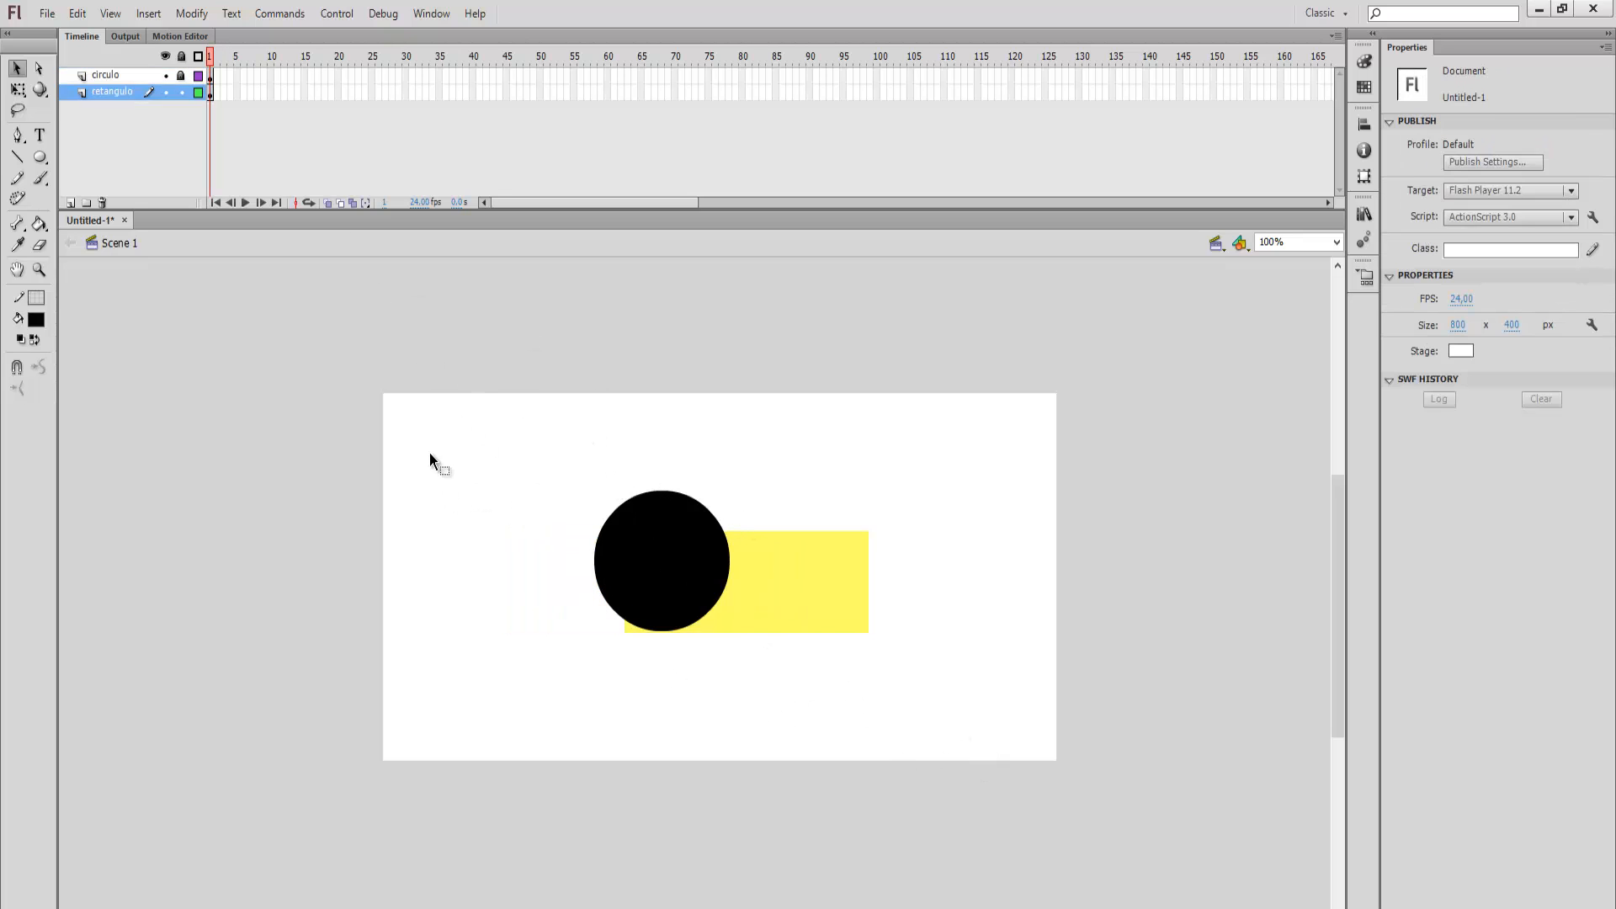
- Marquee-select the area around both shapes, try moving them down-left, and undo the move
drag(430, 453, 884, 750)
mouse_move(720, 625)
mouse_down()
mouse_move(633, 564)
mouse_move(641, 577)
mouse_move(613, 504)
mouse_move(684, 648)
mouse_up()
key(ctrl+z)
click(132, 77)
key(ctrl+z)
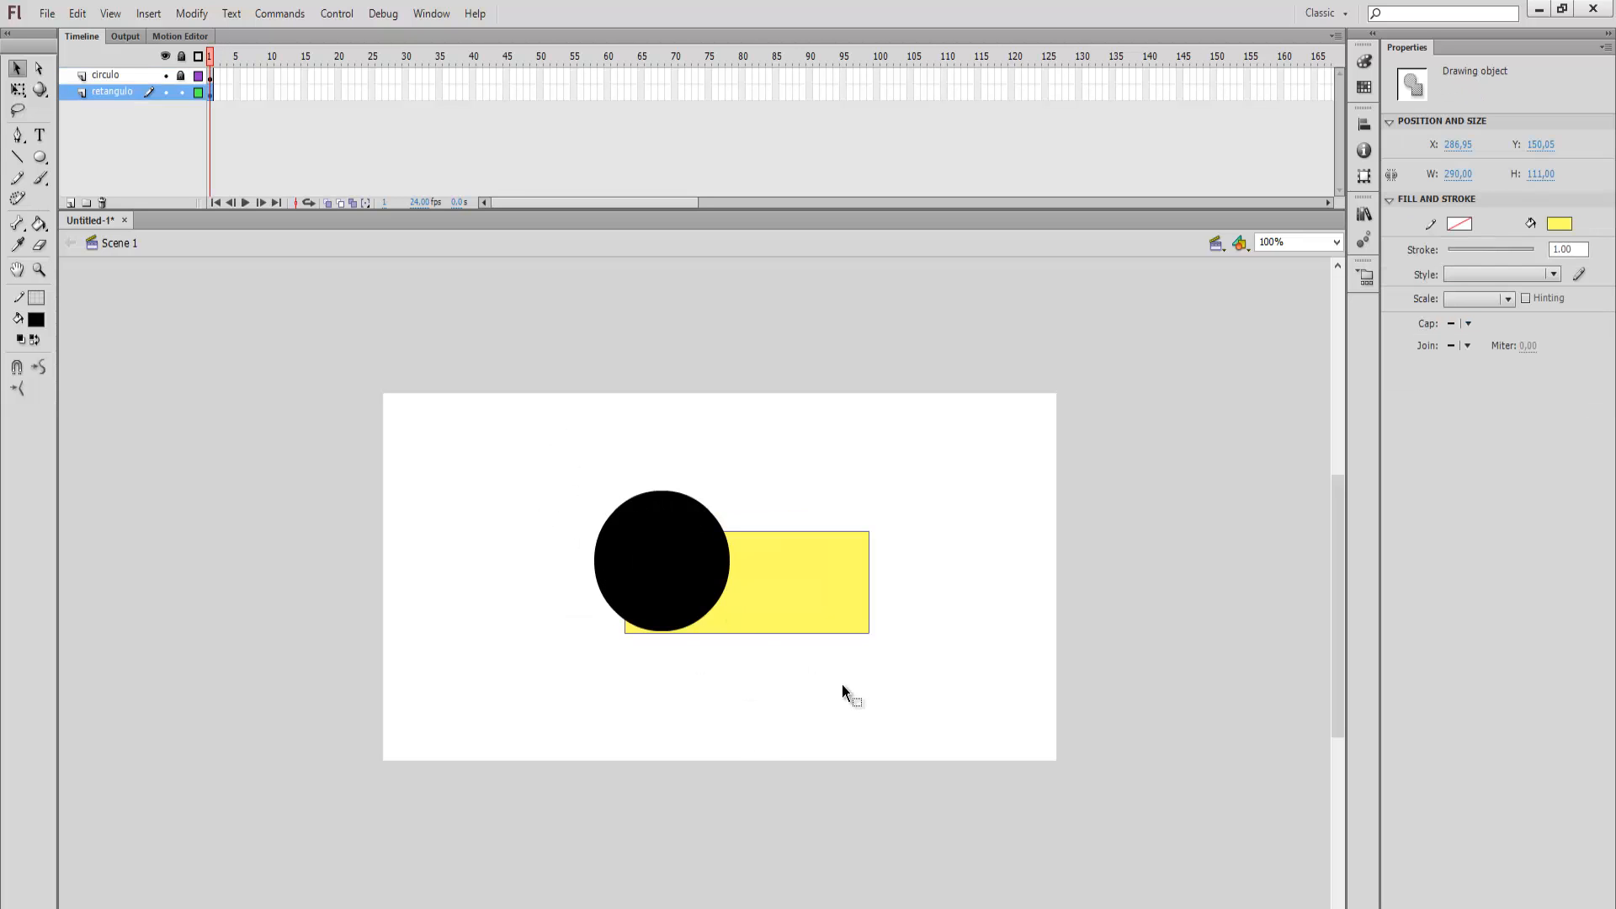
- Unlock the circulo layer and switch the outline view of the retangulo and circulo layers on and back off
click(507, 525)
click(181, 75)
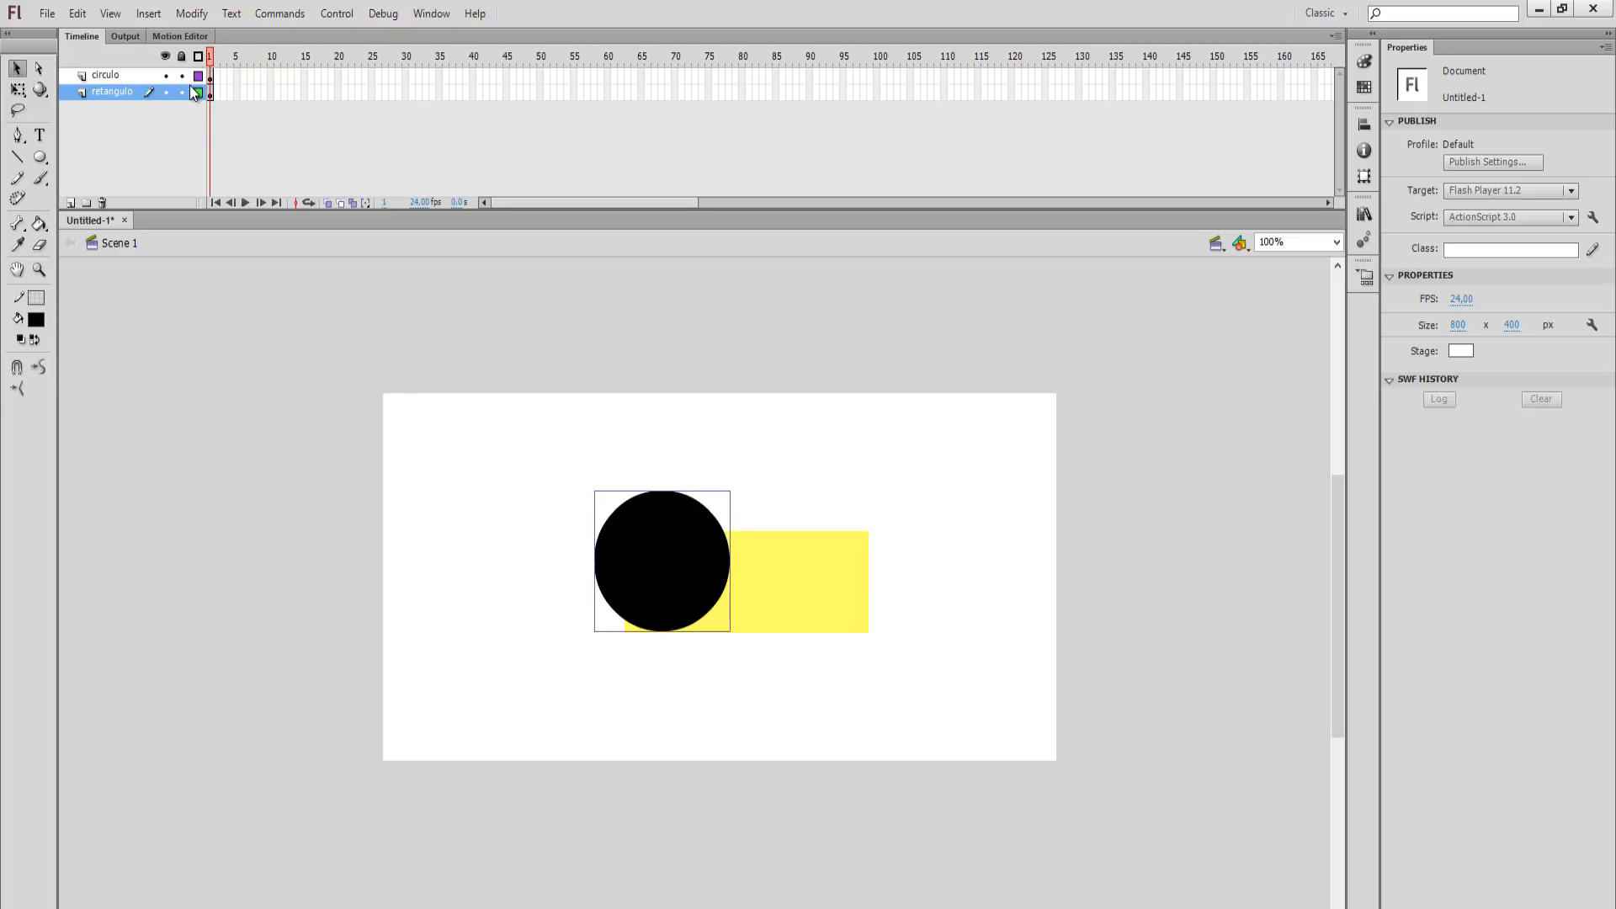
click(198, 76)
click(199, 92)
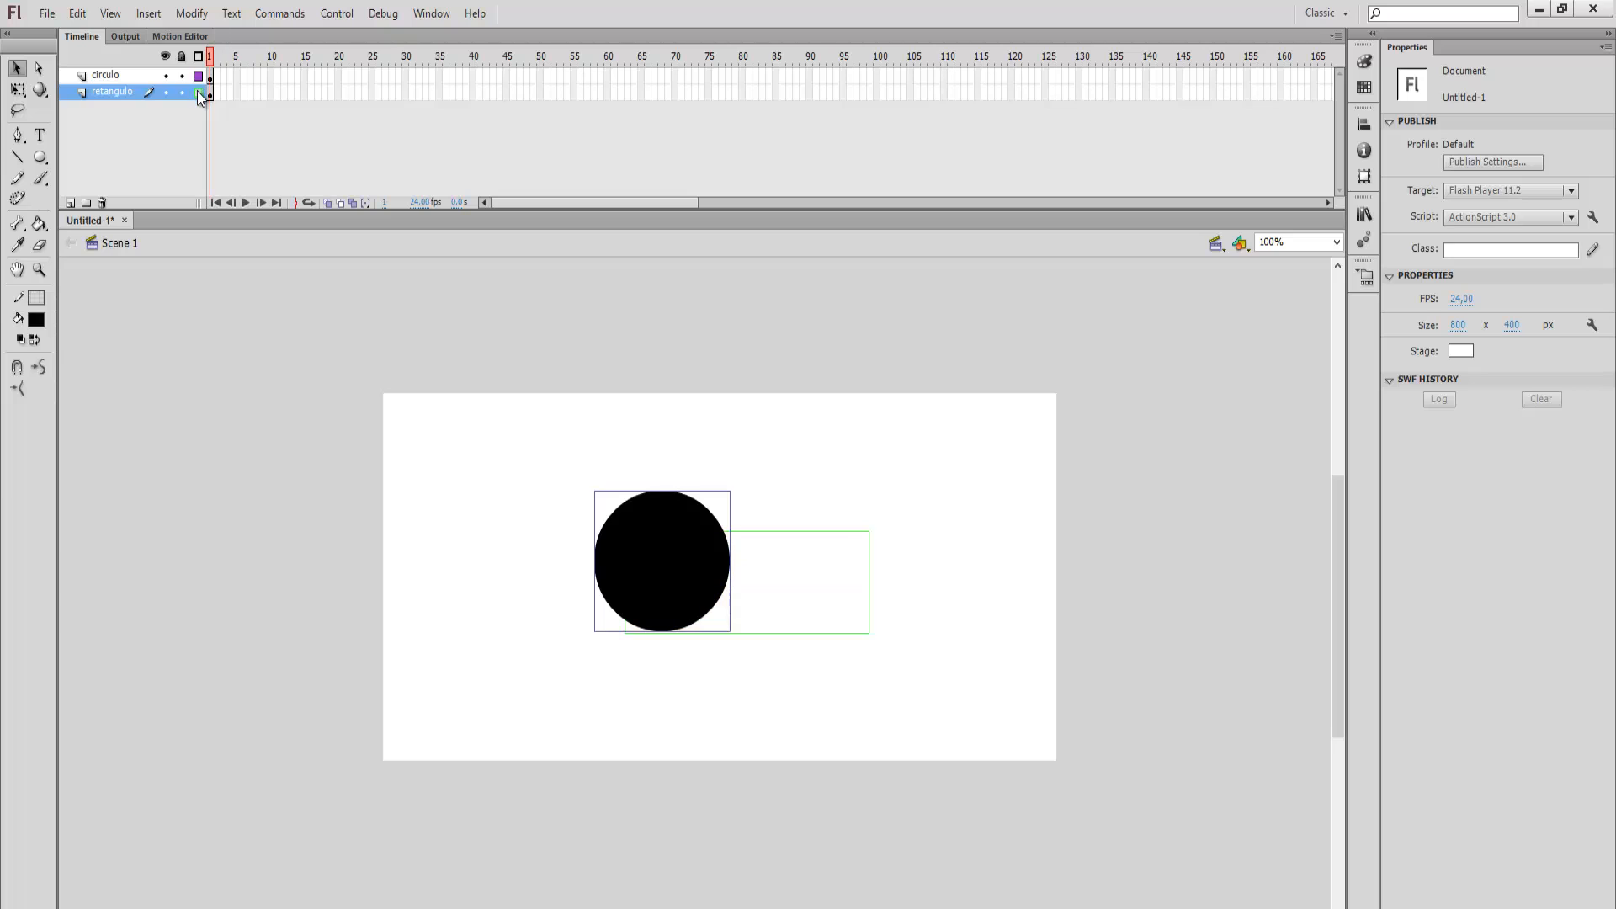
click(199, 92)
click(198, 92)
click(199, 76)
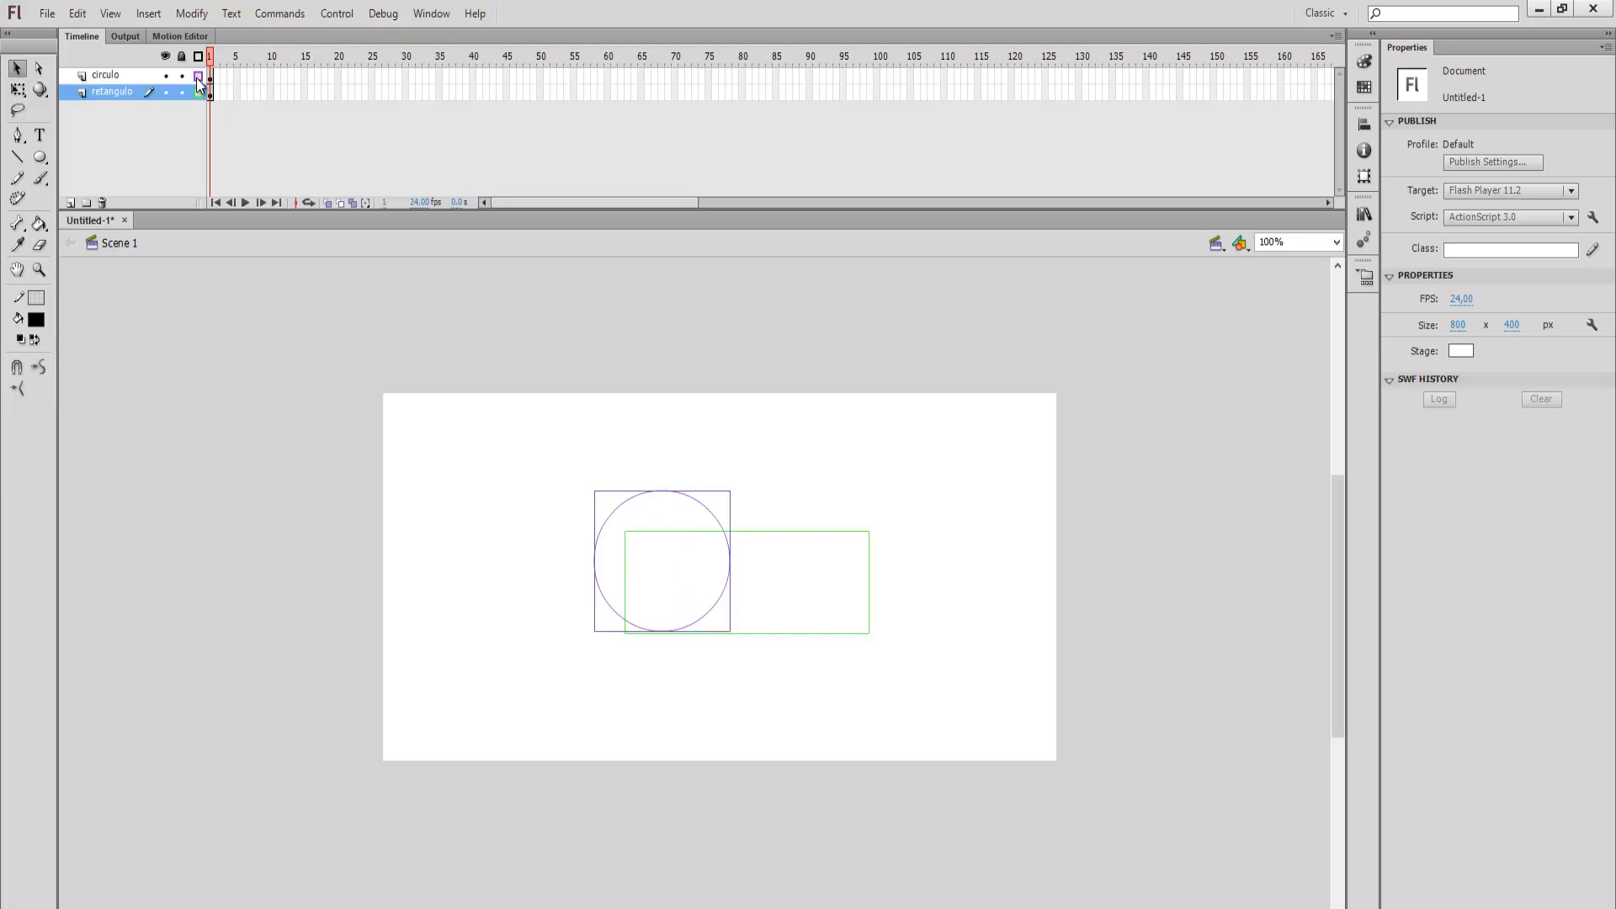
click(199, 76)
click(198, 92)
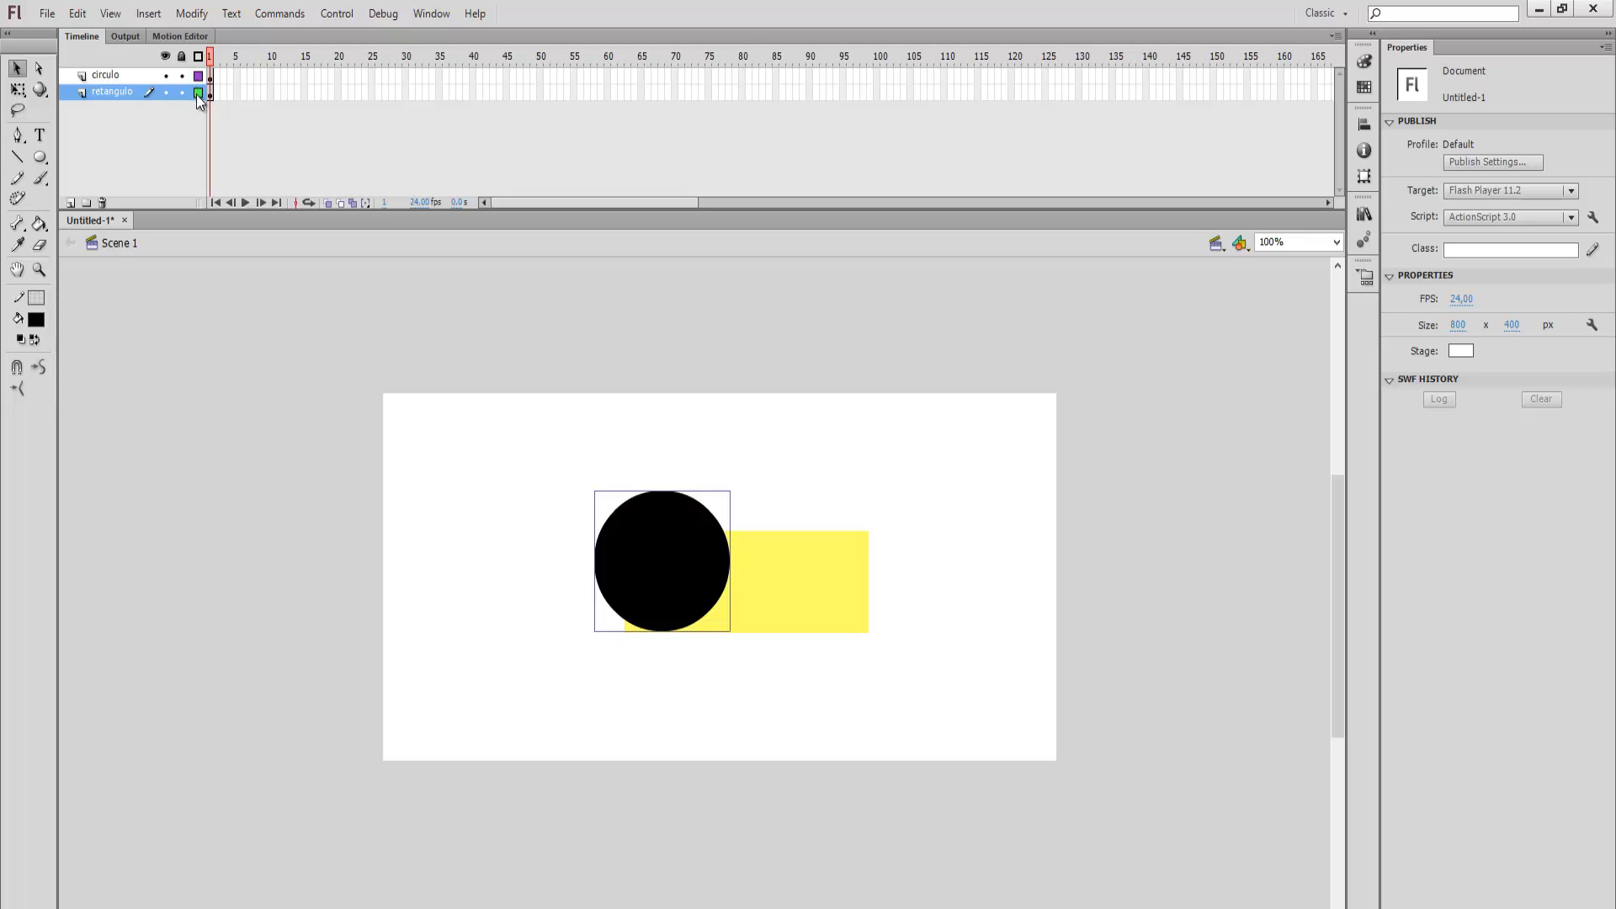
- Select the circle on the circulo layer and display that layer as outlines
click(725, 477)
click(130, 76)
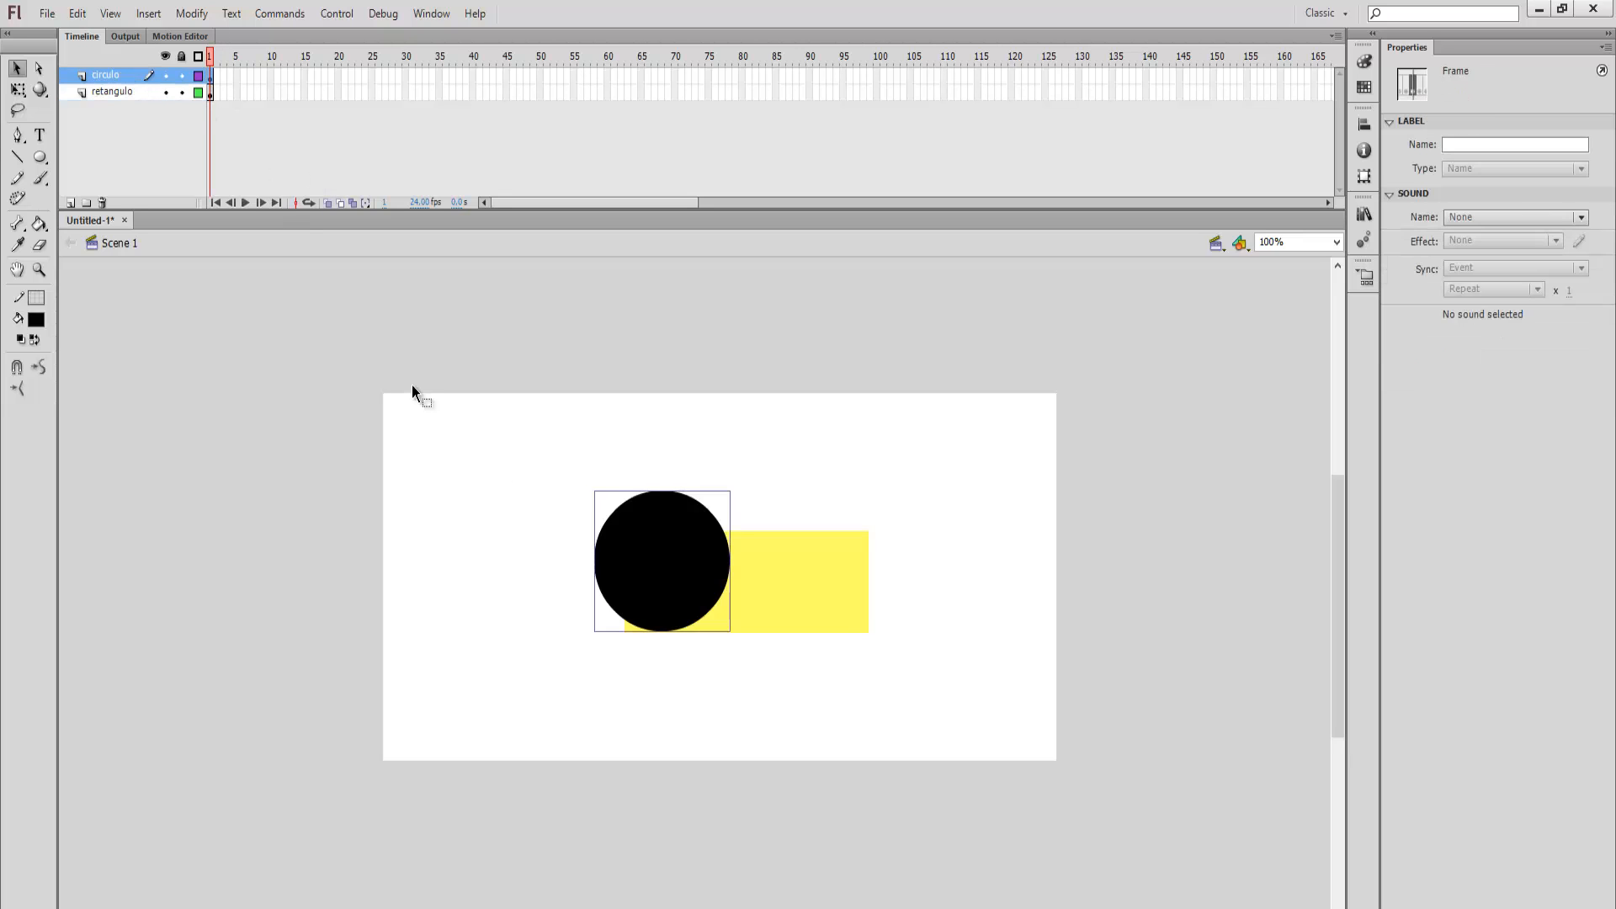
click(640, 527)
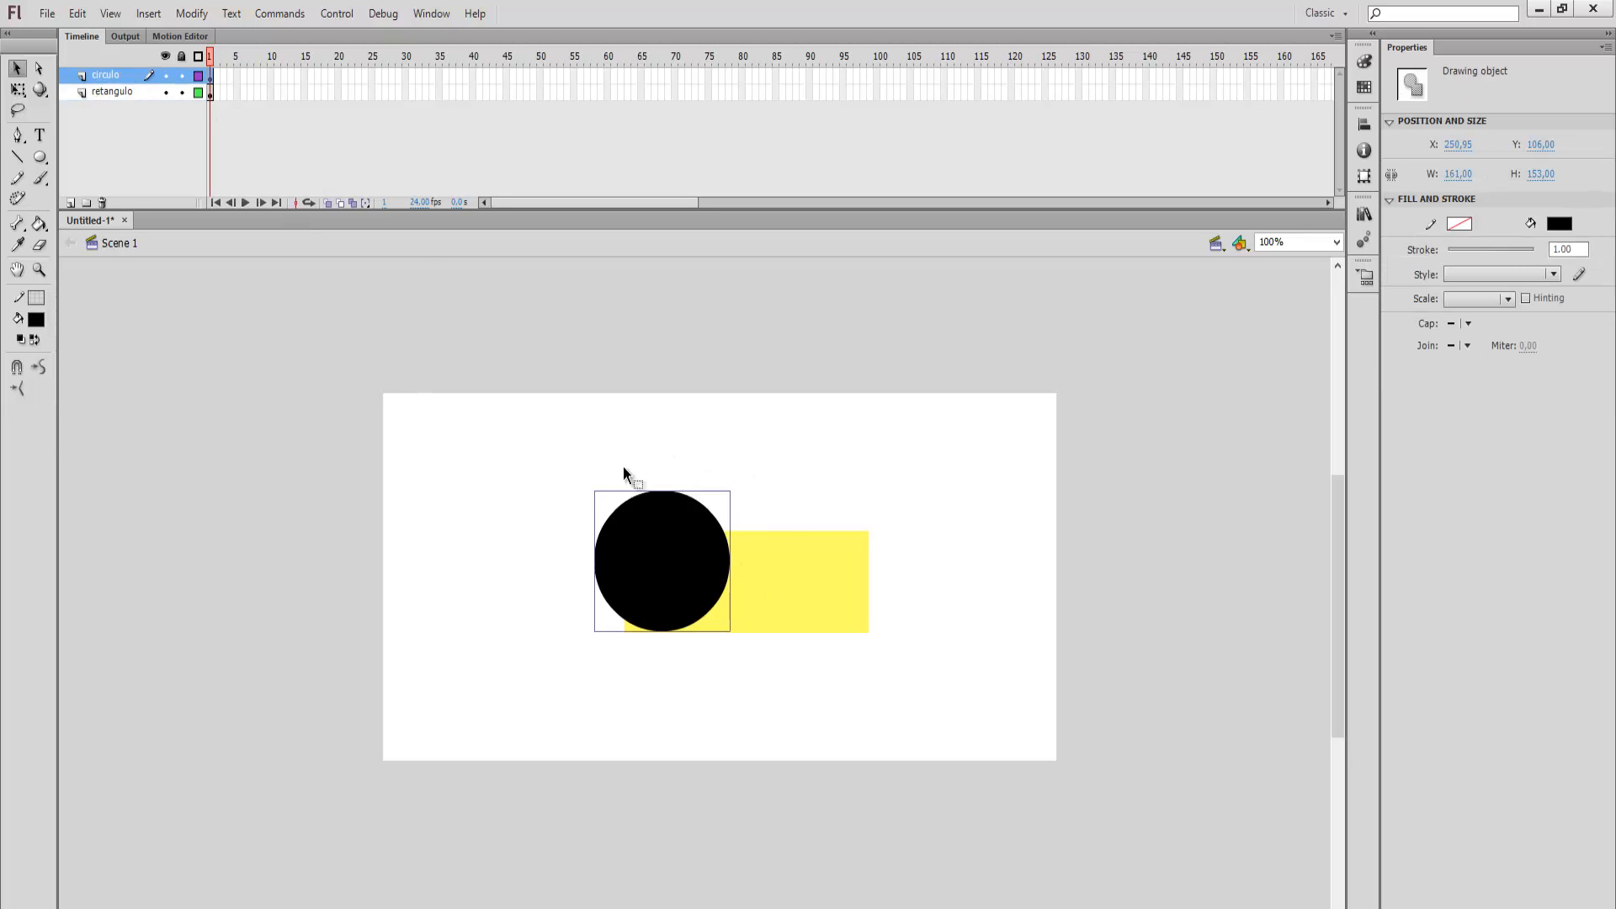
click(199, 76)
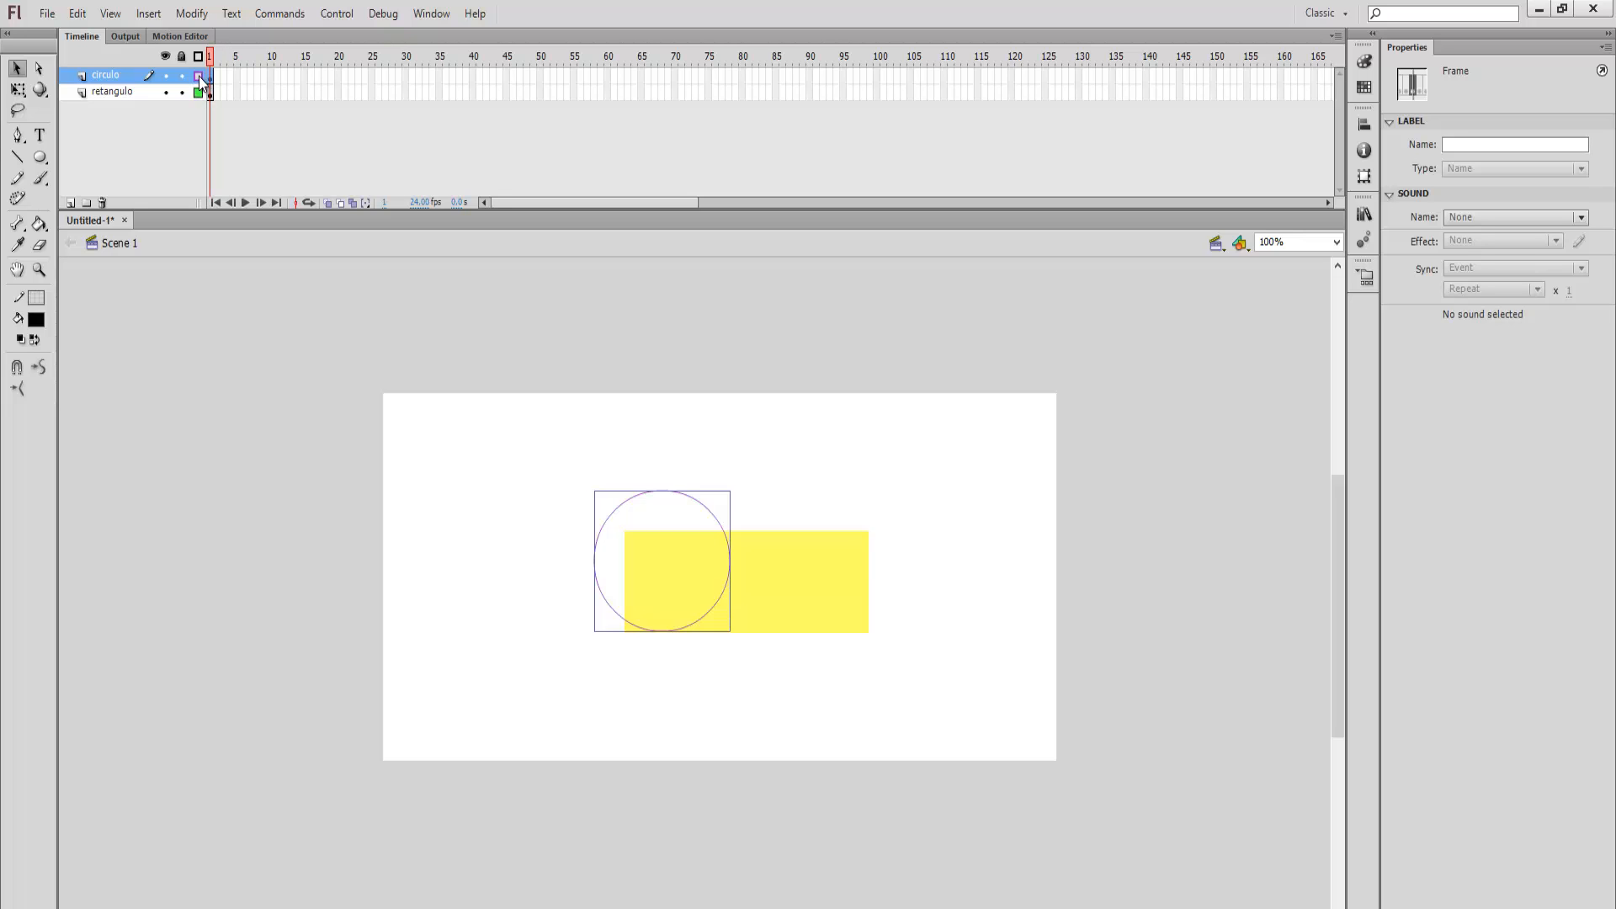
- Try #33CC66 as the outline color in the circulo layer's properties, and replace it with black
double_click(199, 76)
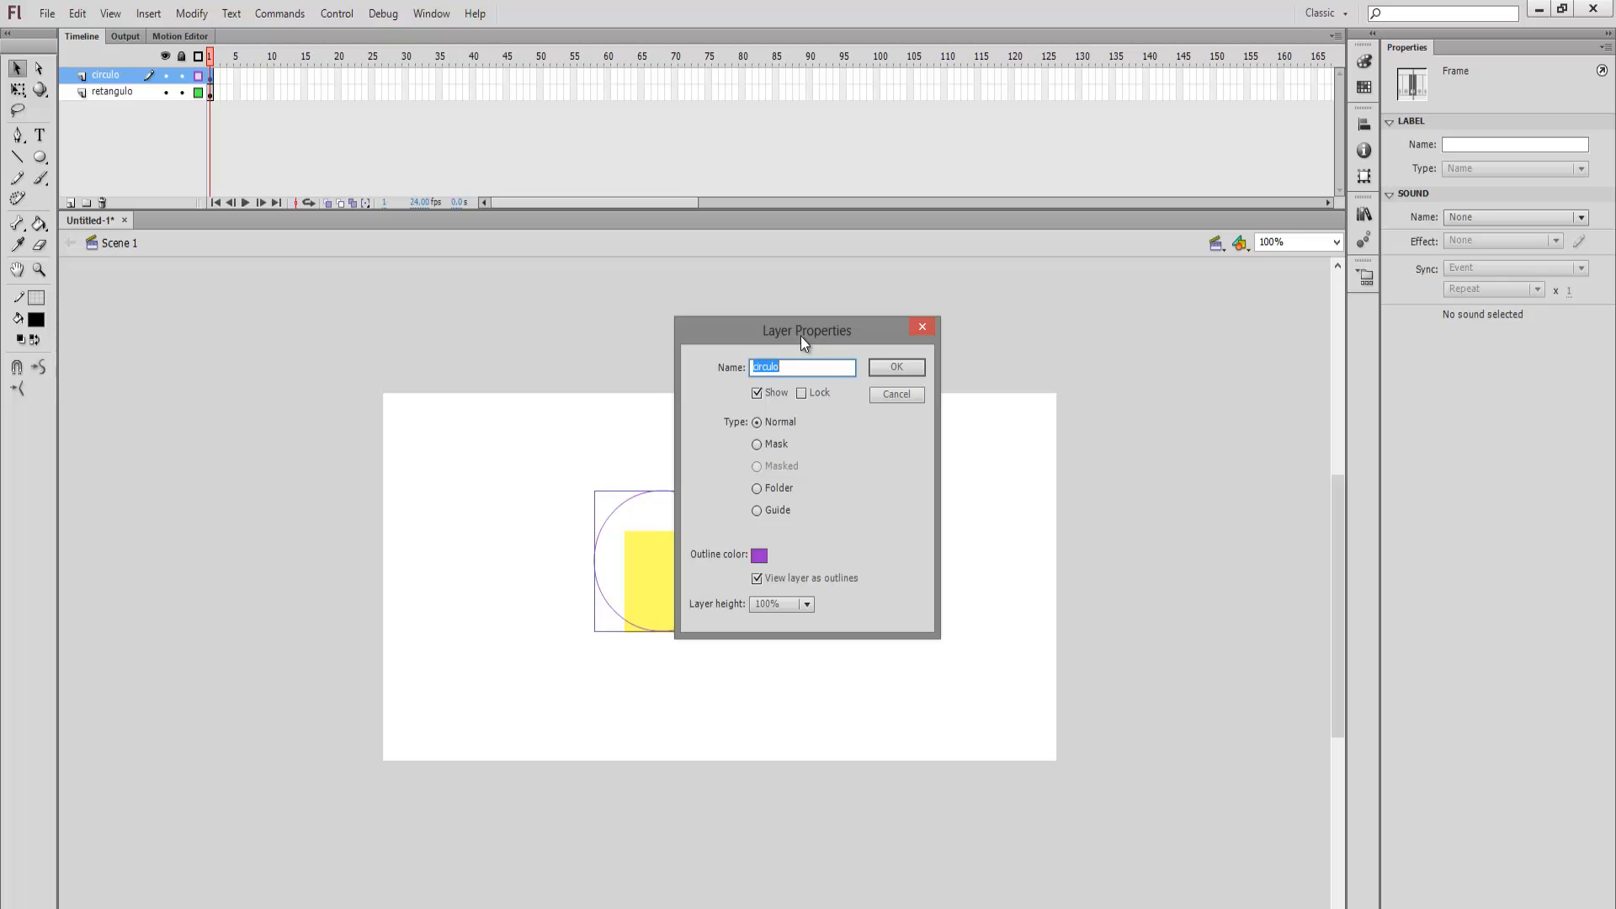
drag(801, 335, 444, 314)
click(410, 536)
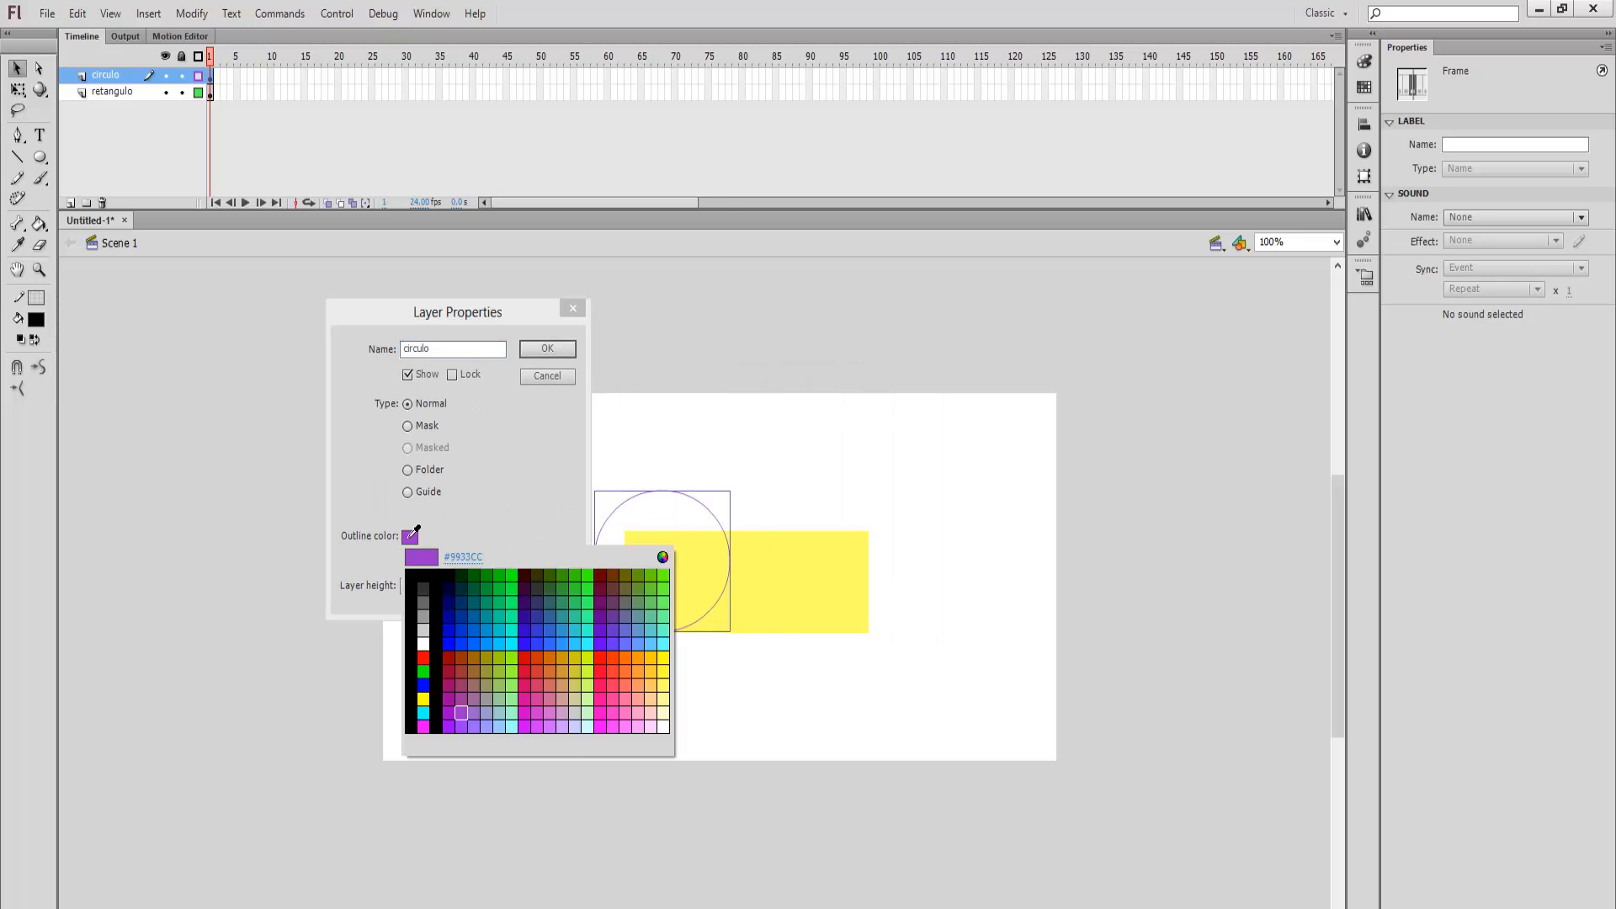
click(579, 598)
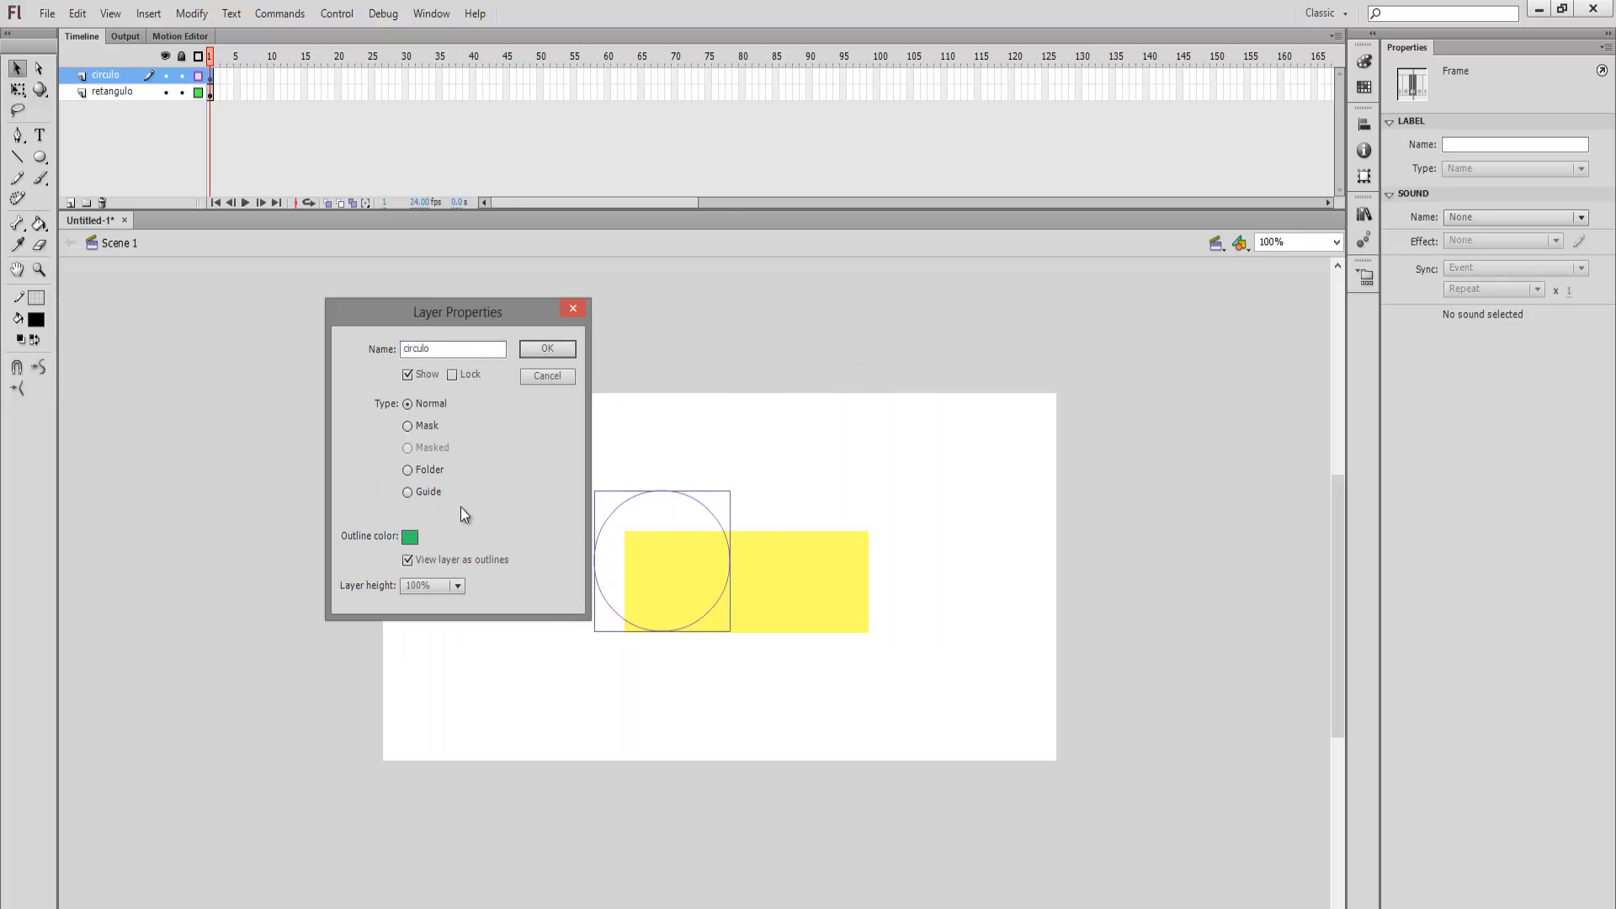
click(410, 536)
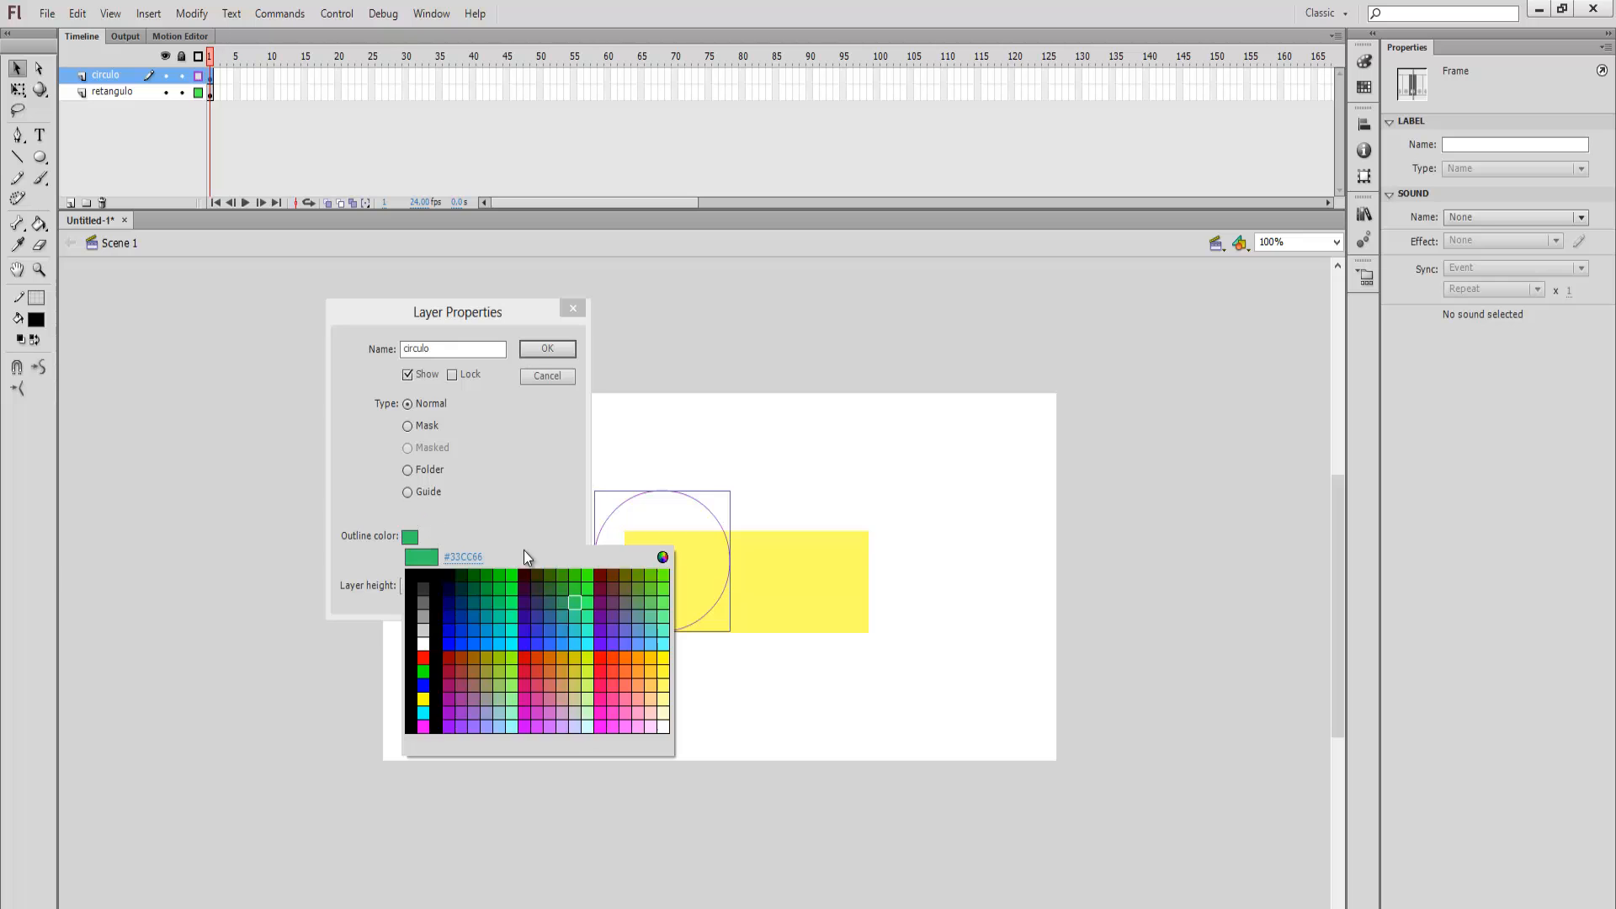
click(434, 580)
click(543, 349)
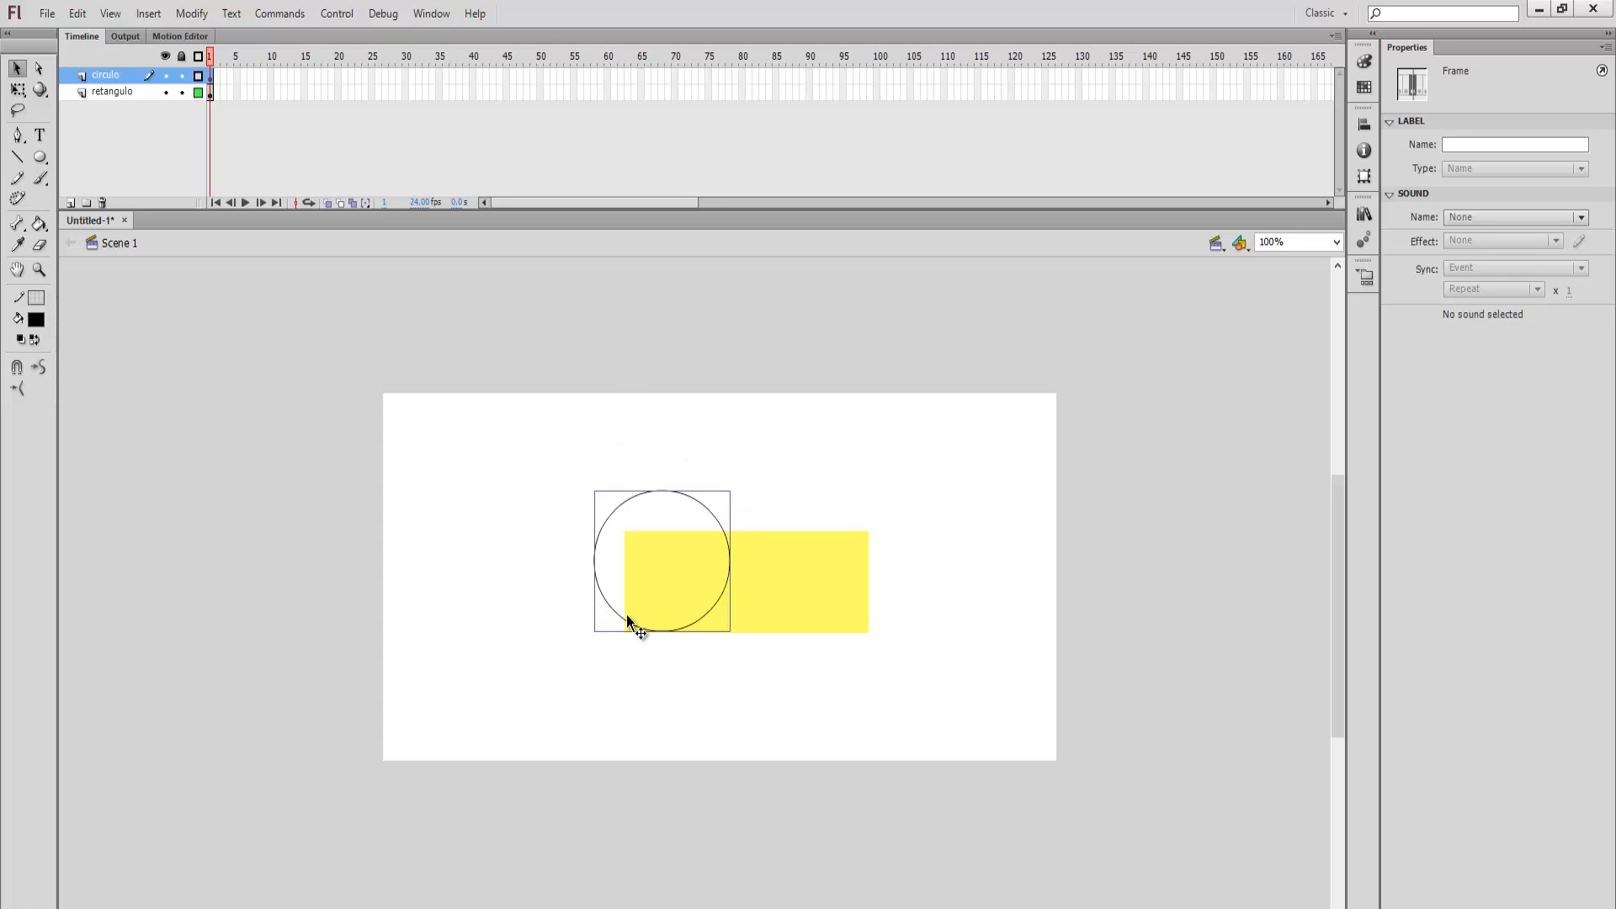
- Toggle the circulo layer's outline view, leave it displayed with its fill, and clear the selection
click(200, 77)
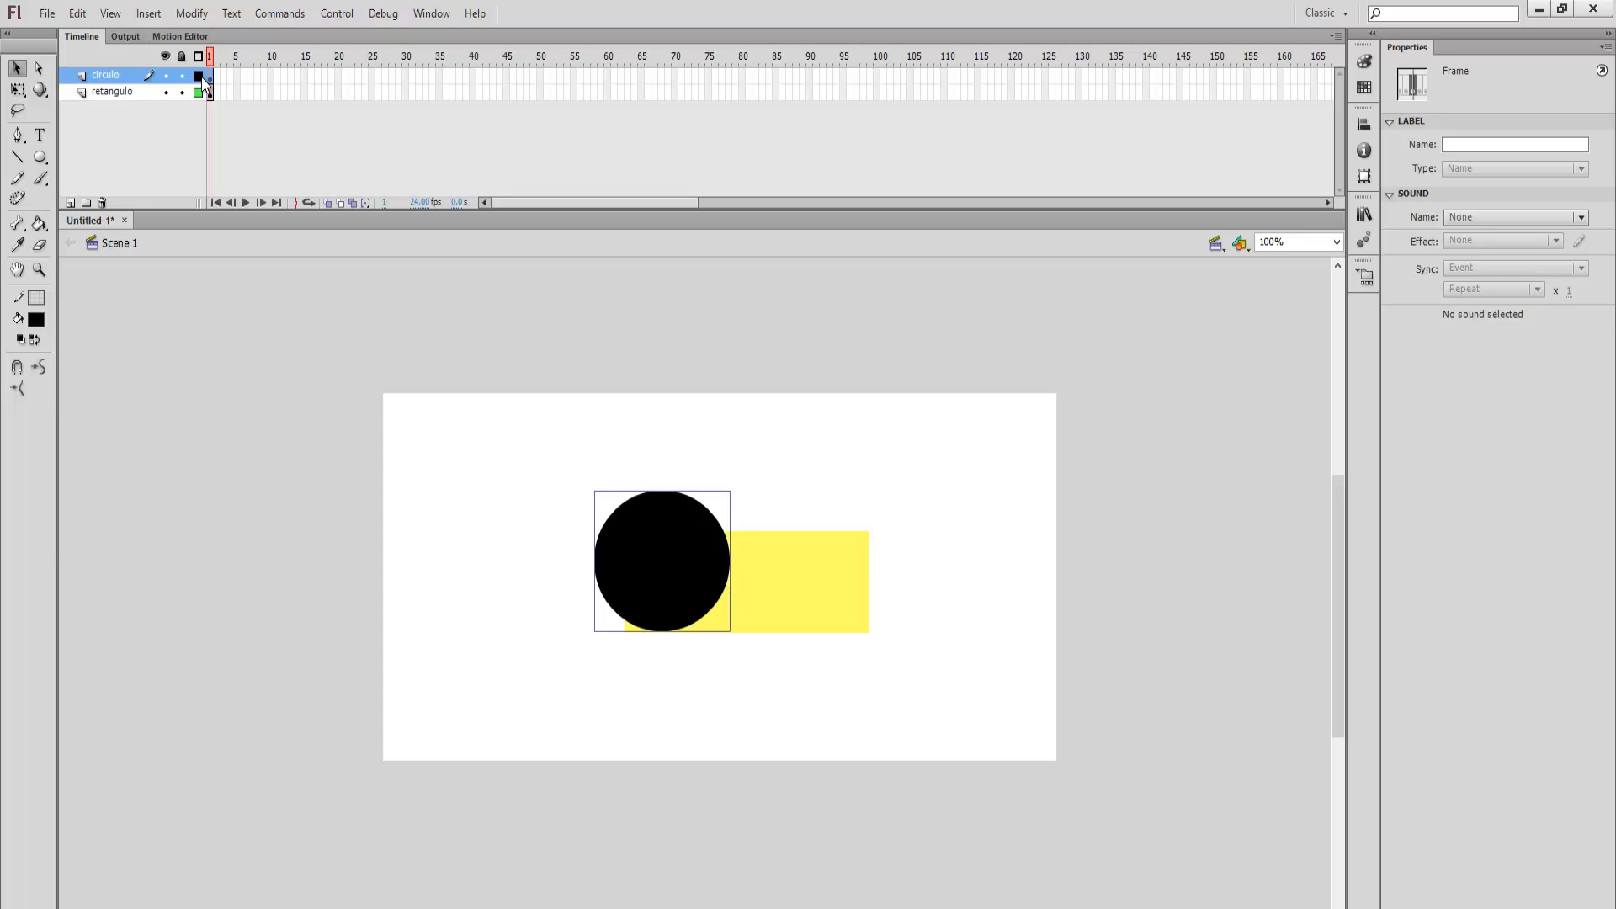
click(200, 76)
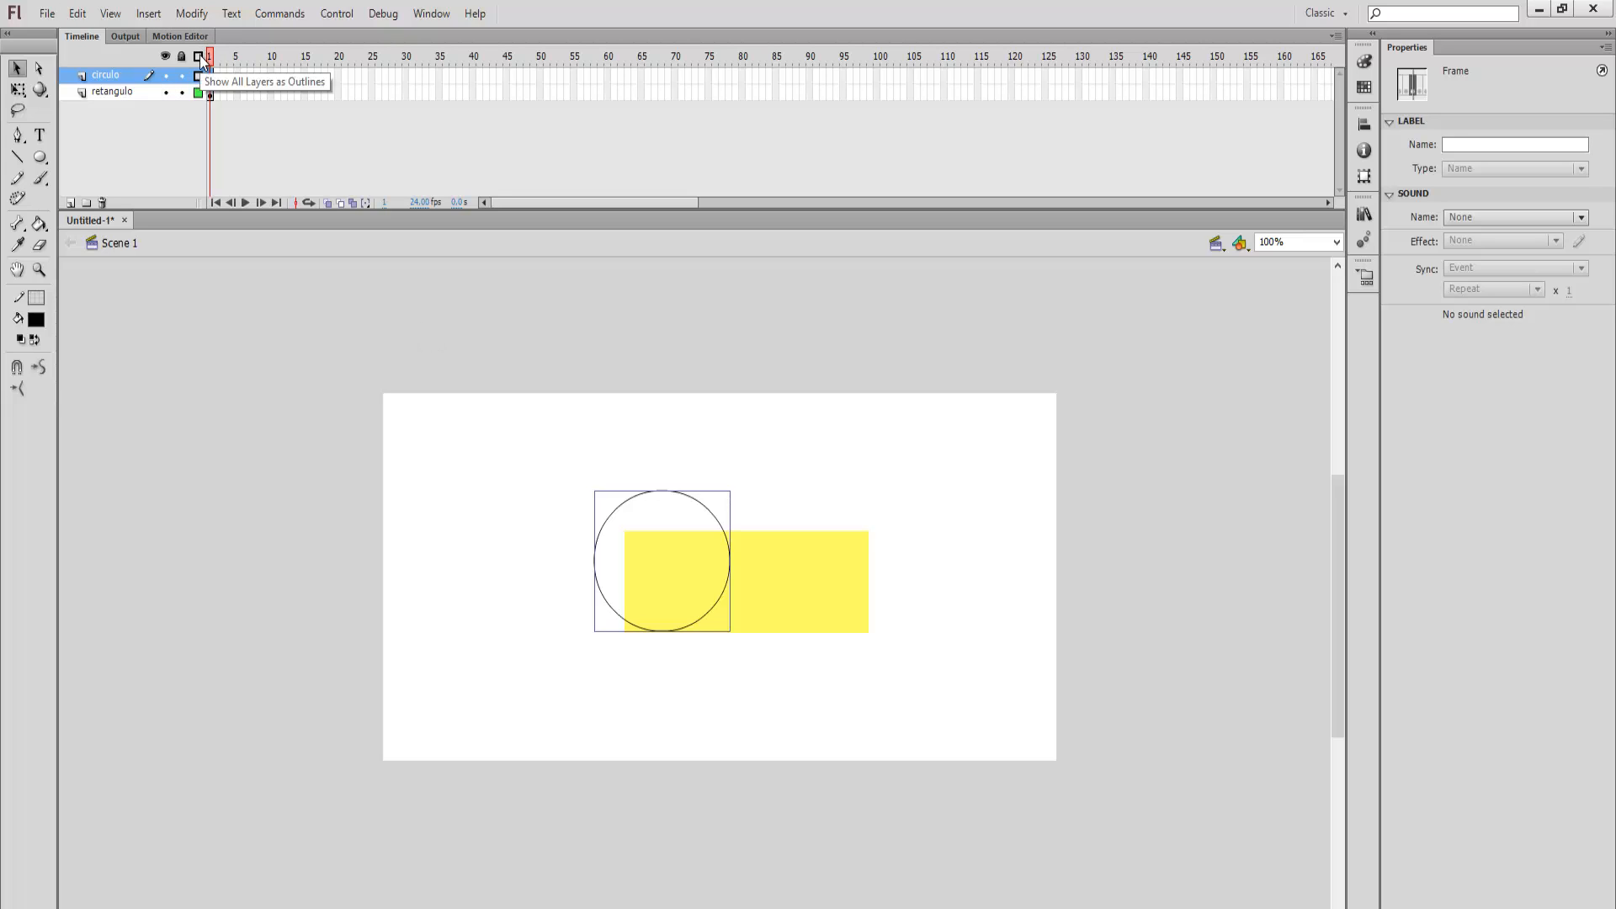
click(199, 78)
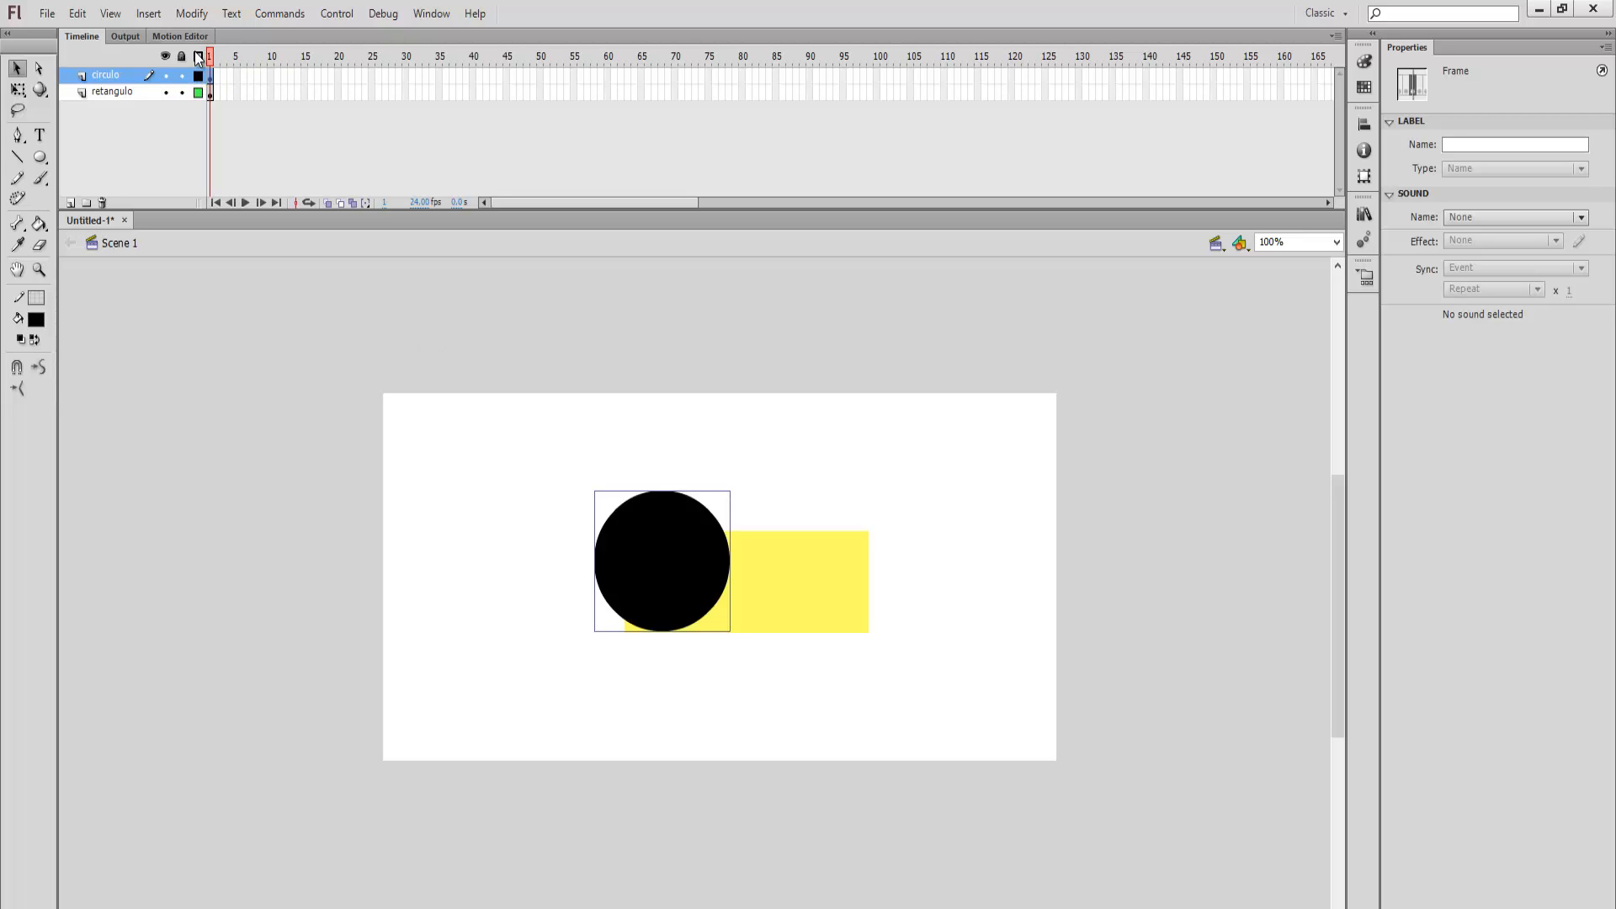
click(93, 173)
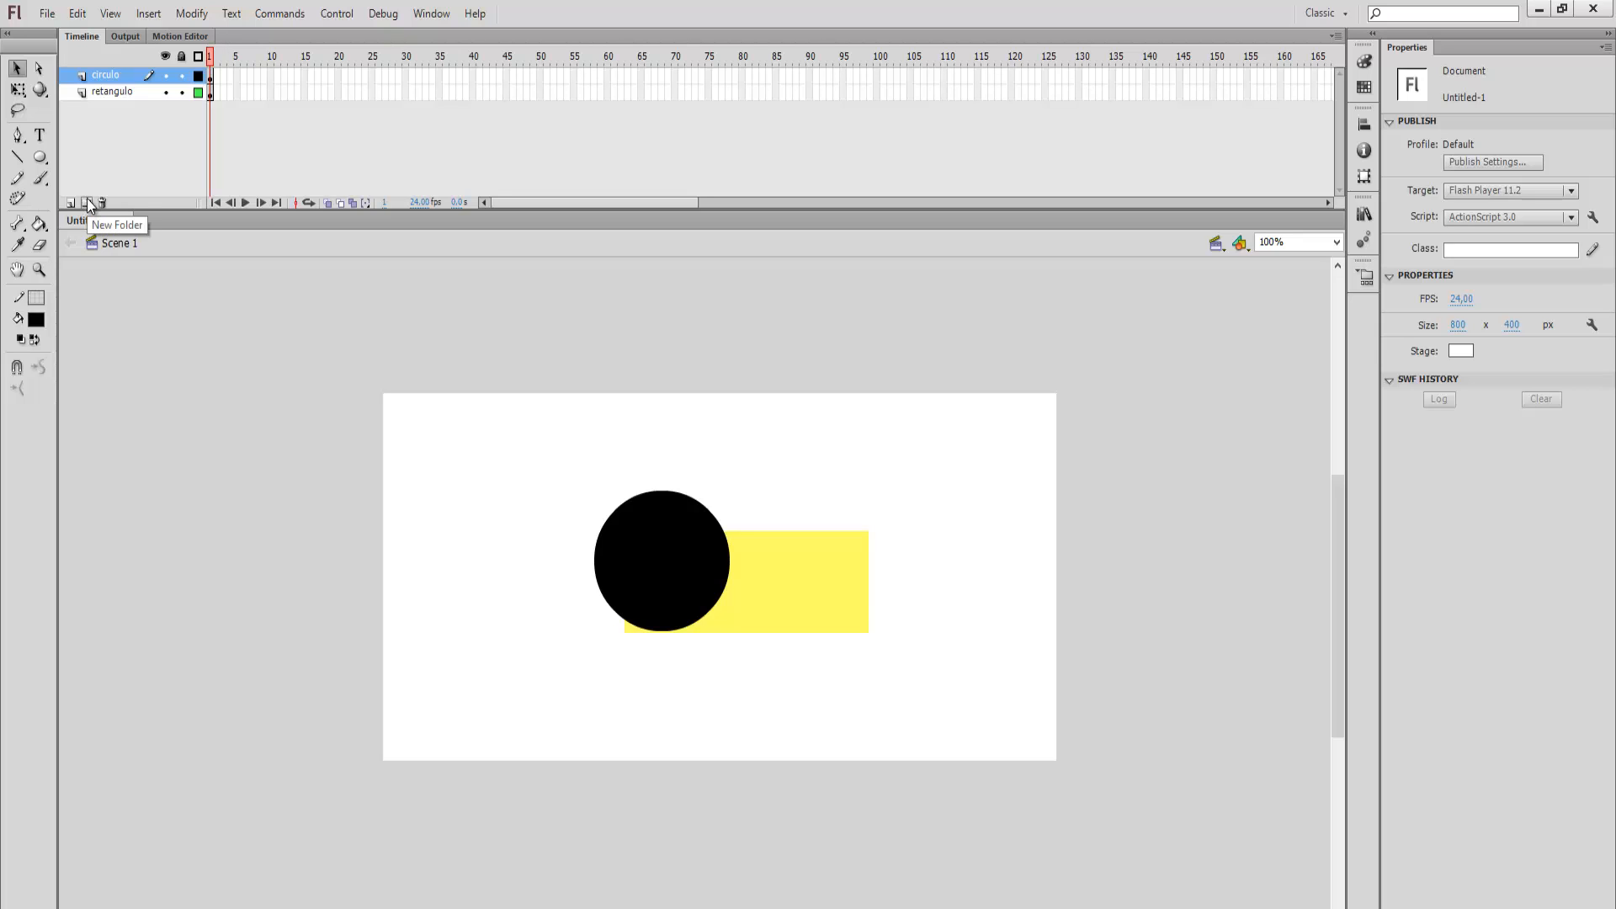
- Add a layer folder above the circulo layer, name it objetos, and collapse and expand it
click(87, 198)
right_click(115, 75)
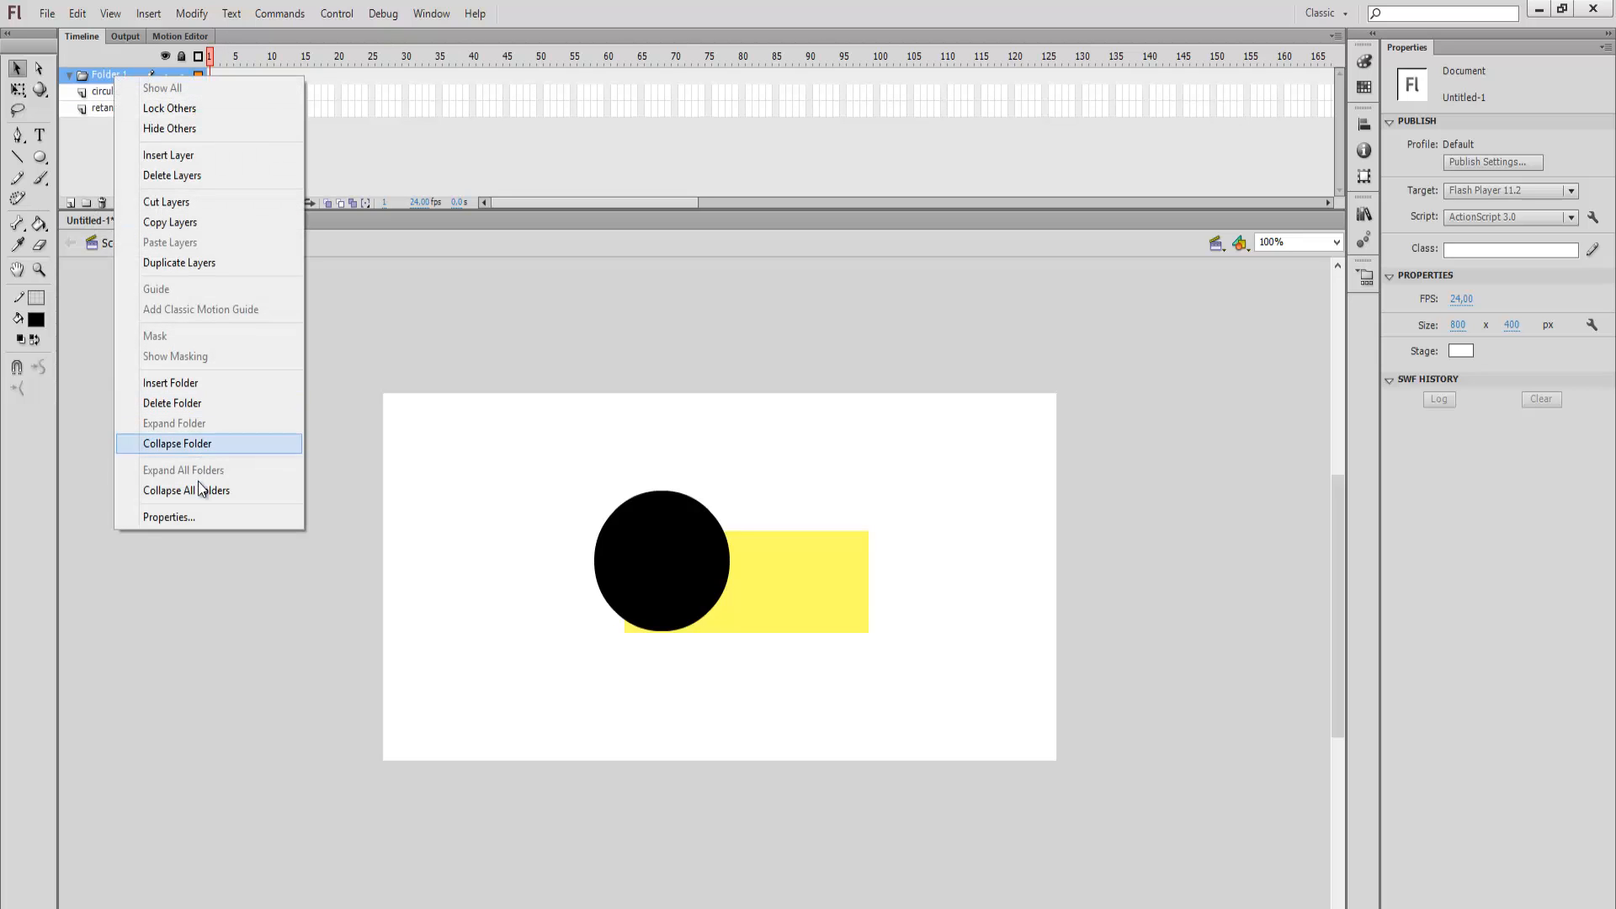
double_click(100, 78)
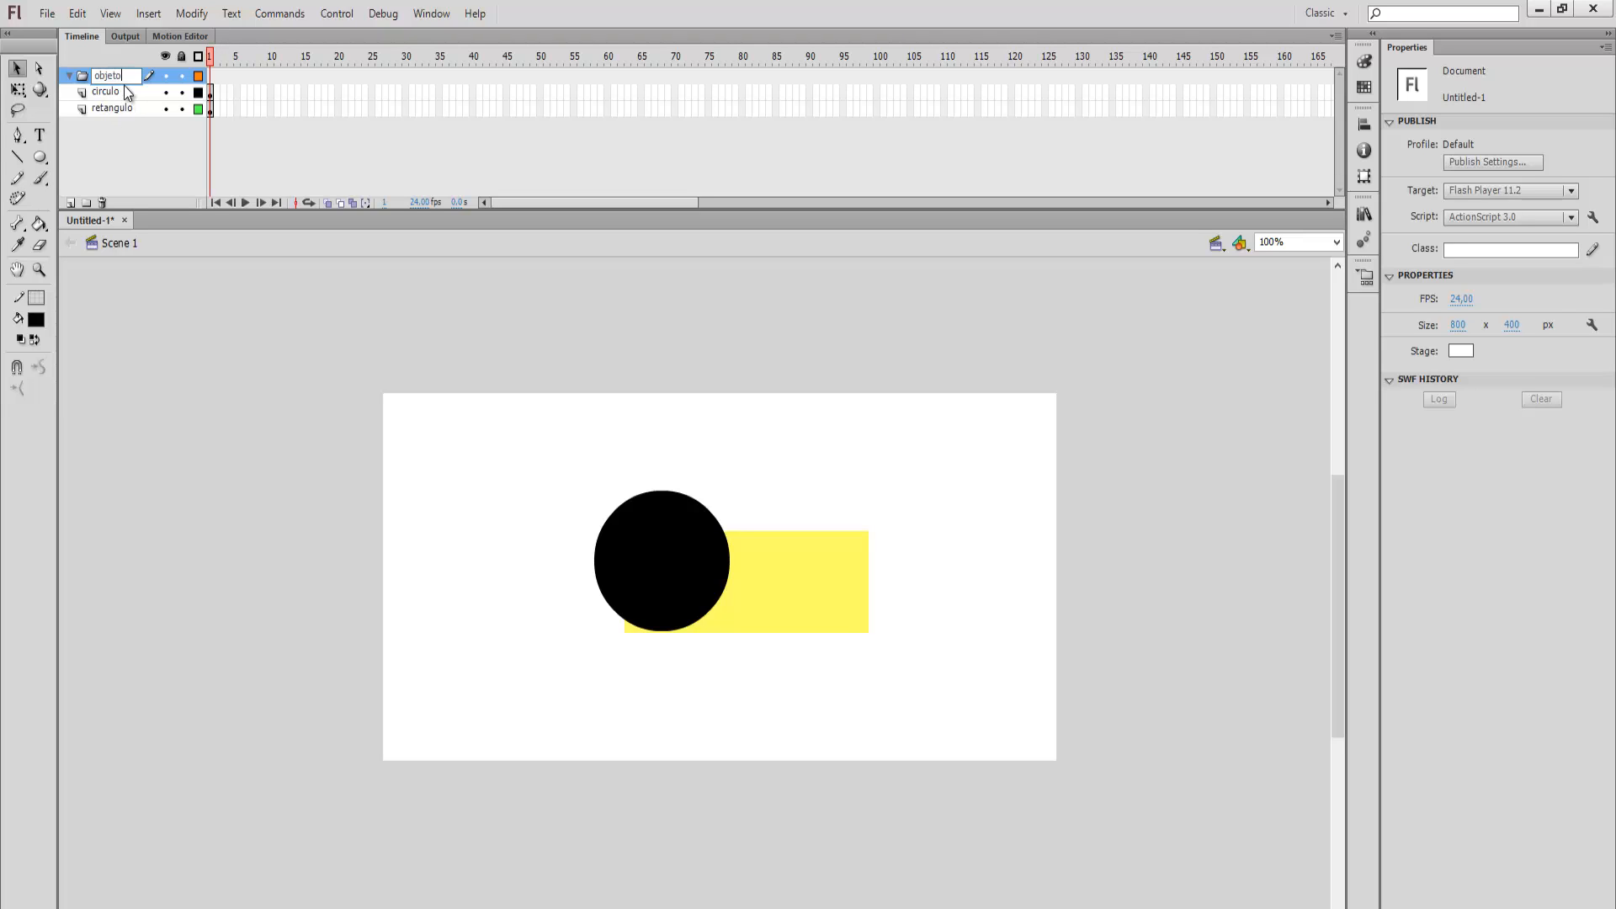
text(objetos)
key(Return)
click(71, 76)
click(85, 93)
click(78, 81)
- Add a second layer folder and move it below the retangulo layer
click(115, 103)
click(99, 143)
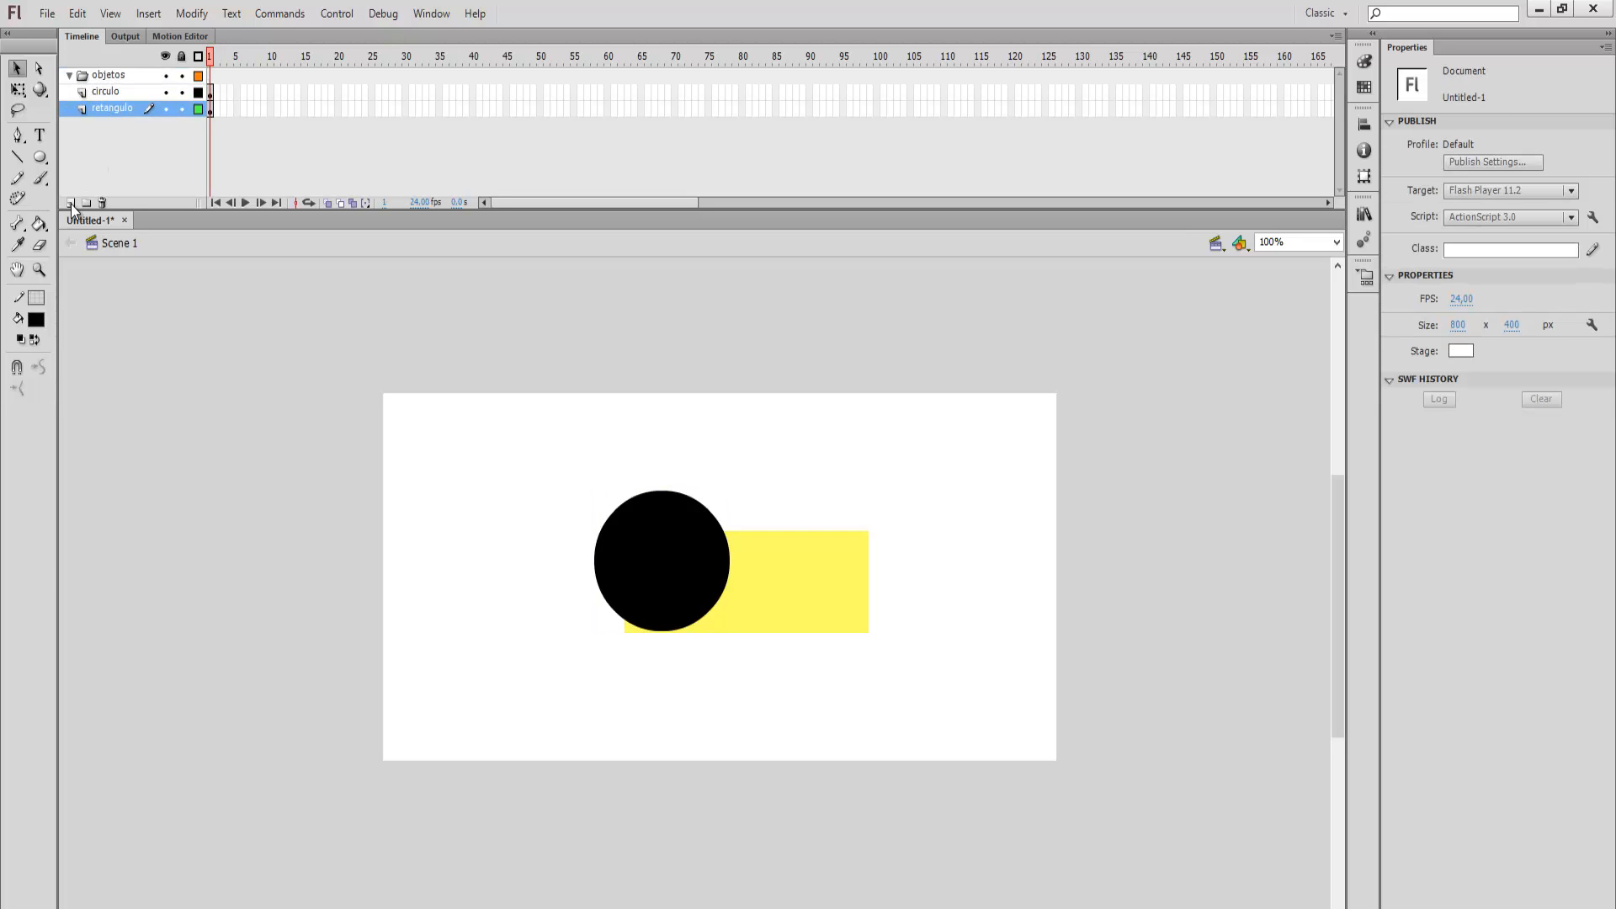
click(85, 203)
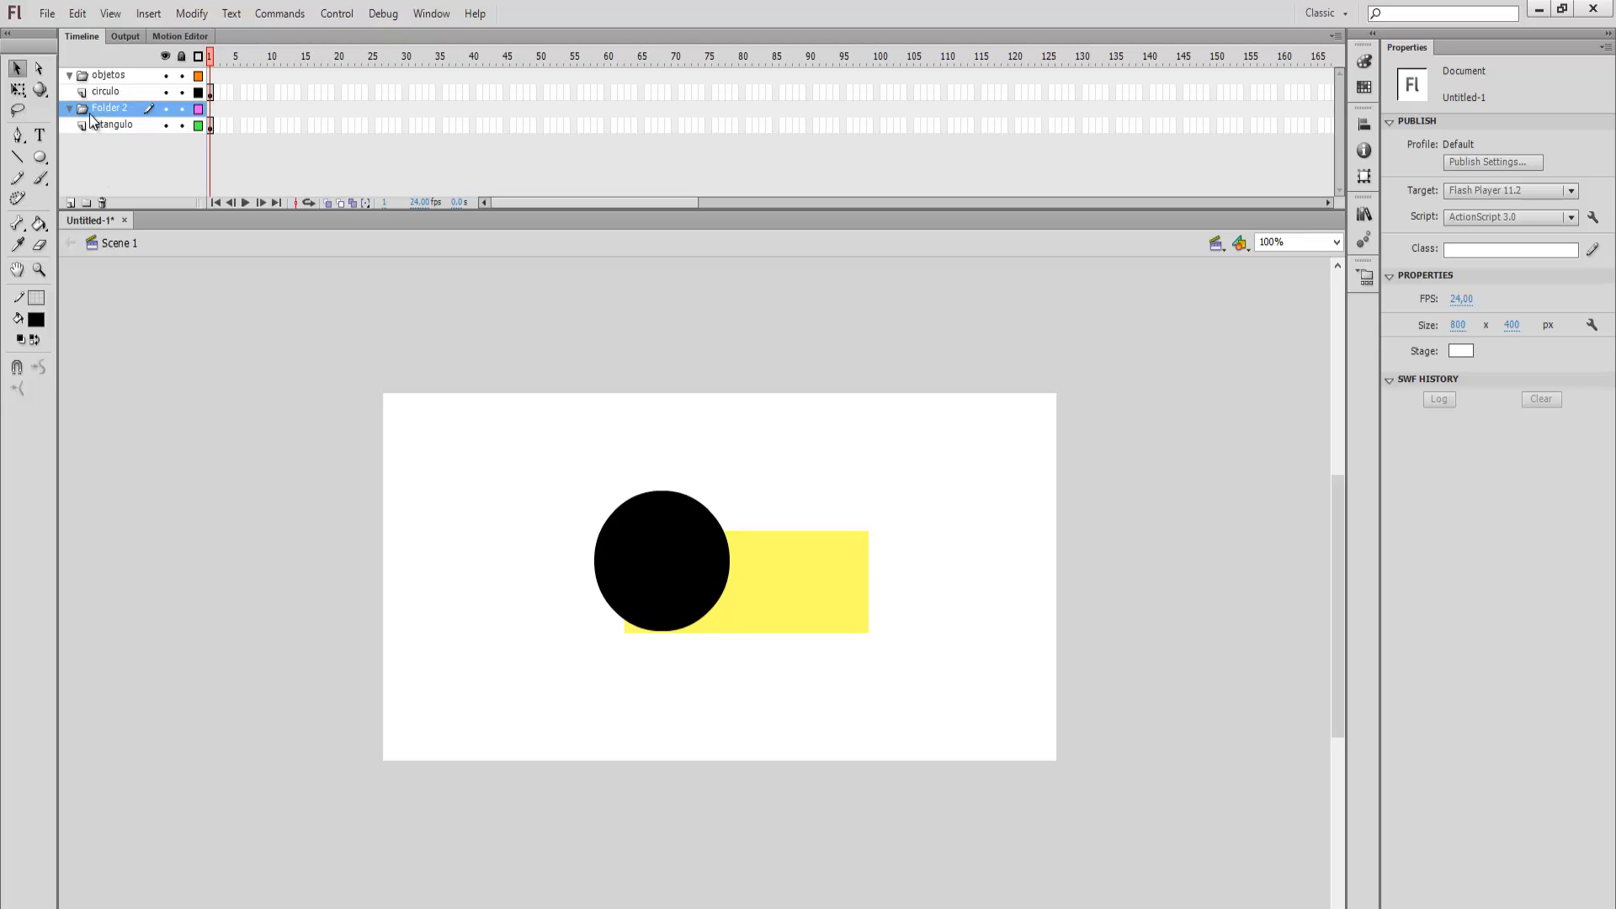
right_click(103, 108)
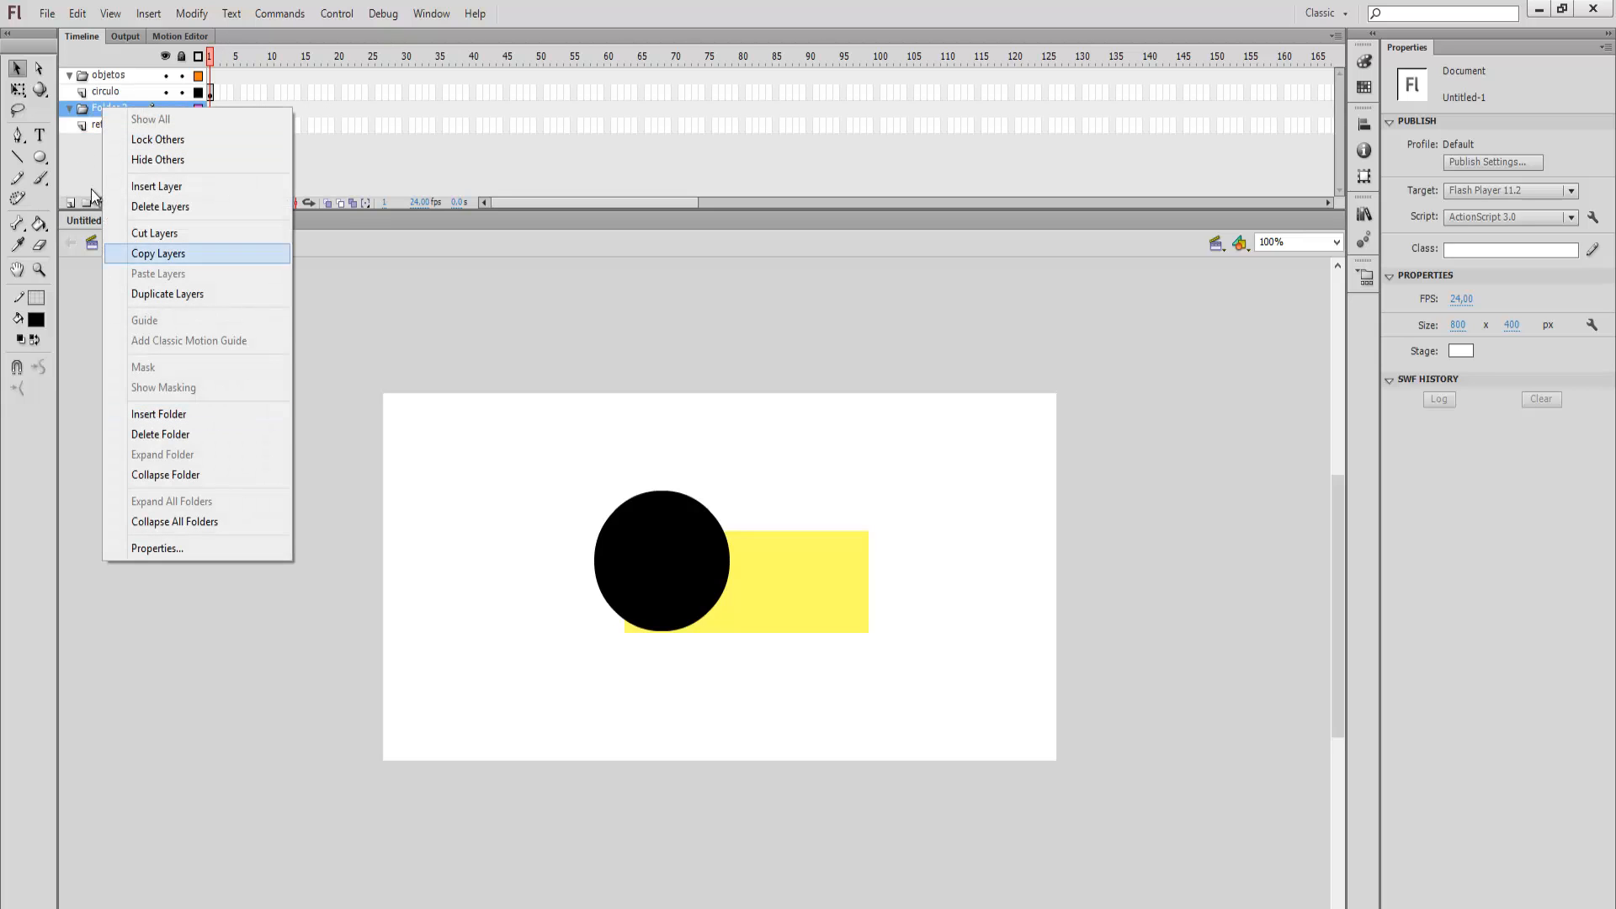
drag(93, 107, 84, 141)
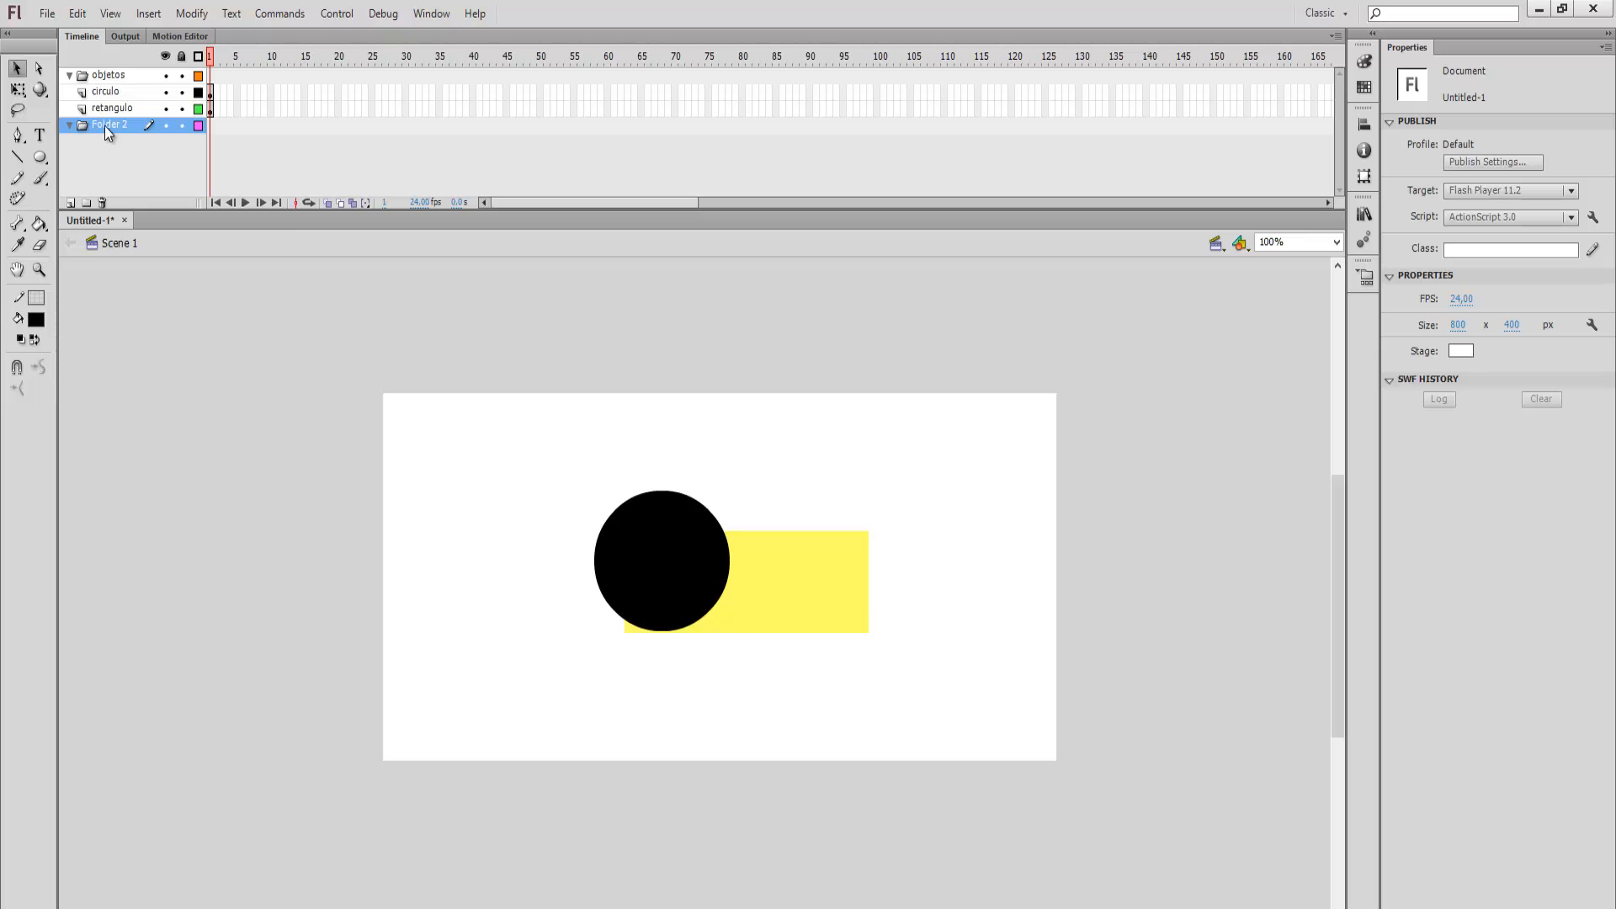
- Rename the second folder as outros and collapse both layer folders
right_click(104, 126)
double_click(109, 126)
text(outros)
key(Return)
click(71, 124)
click(71, 76)
- Try to move the circulo and retangulo layers together into the collapsed objetos folder, and undo the move
click(95, 89)
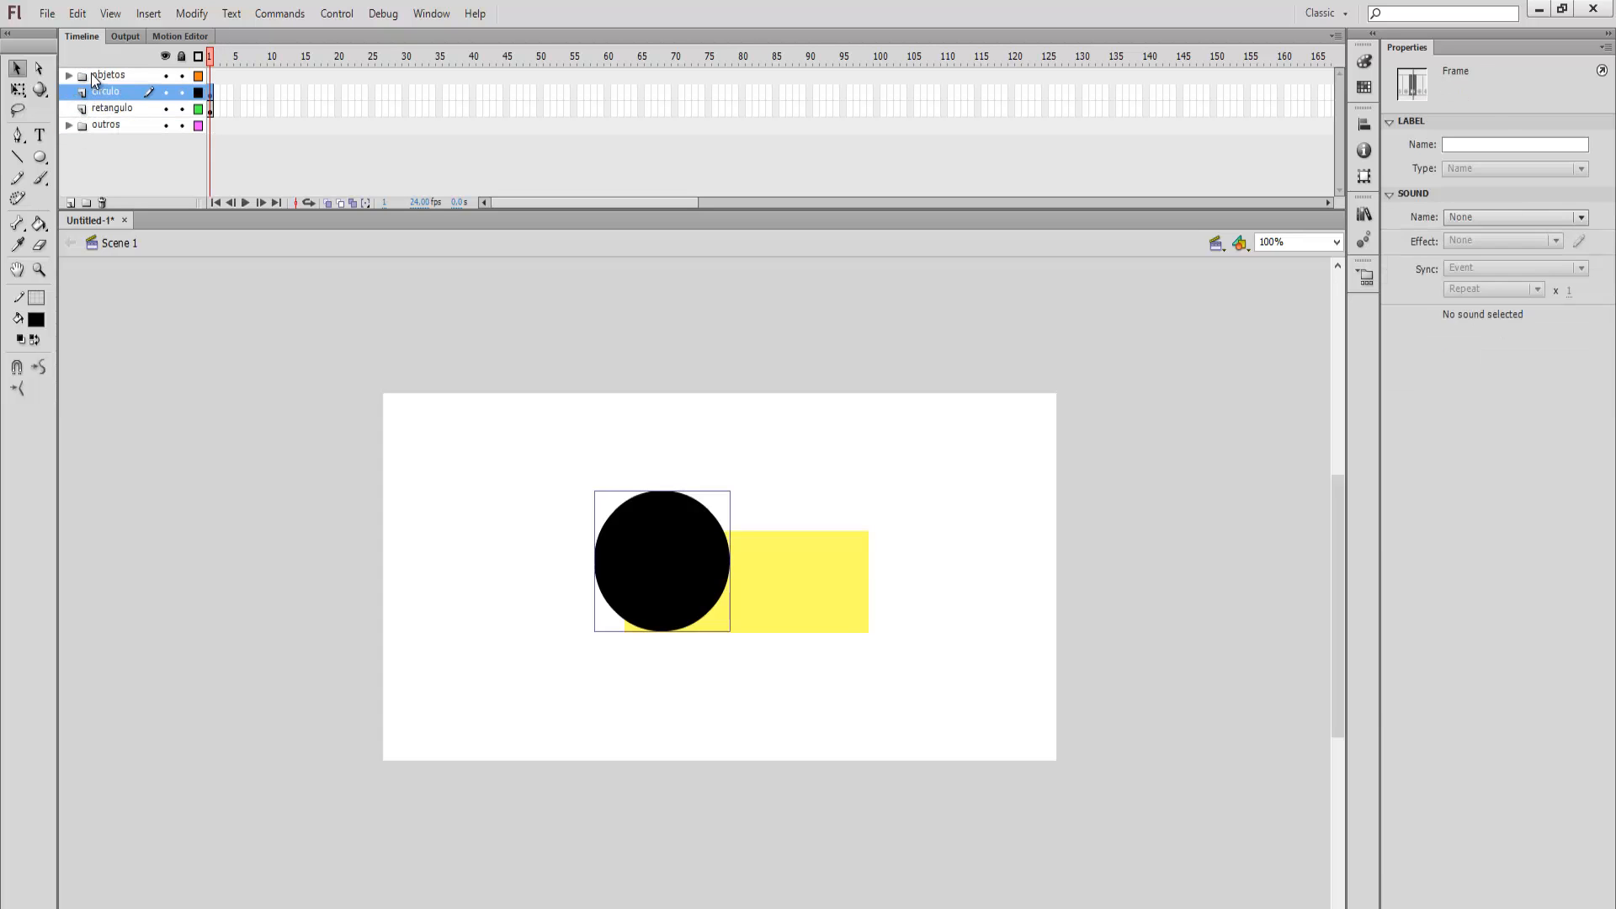
click(94, 75)
click(101, 92)
shift+click(113, 108)
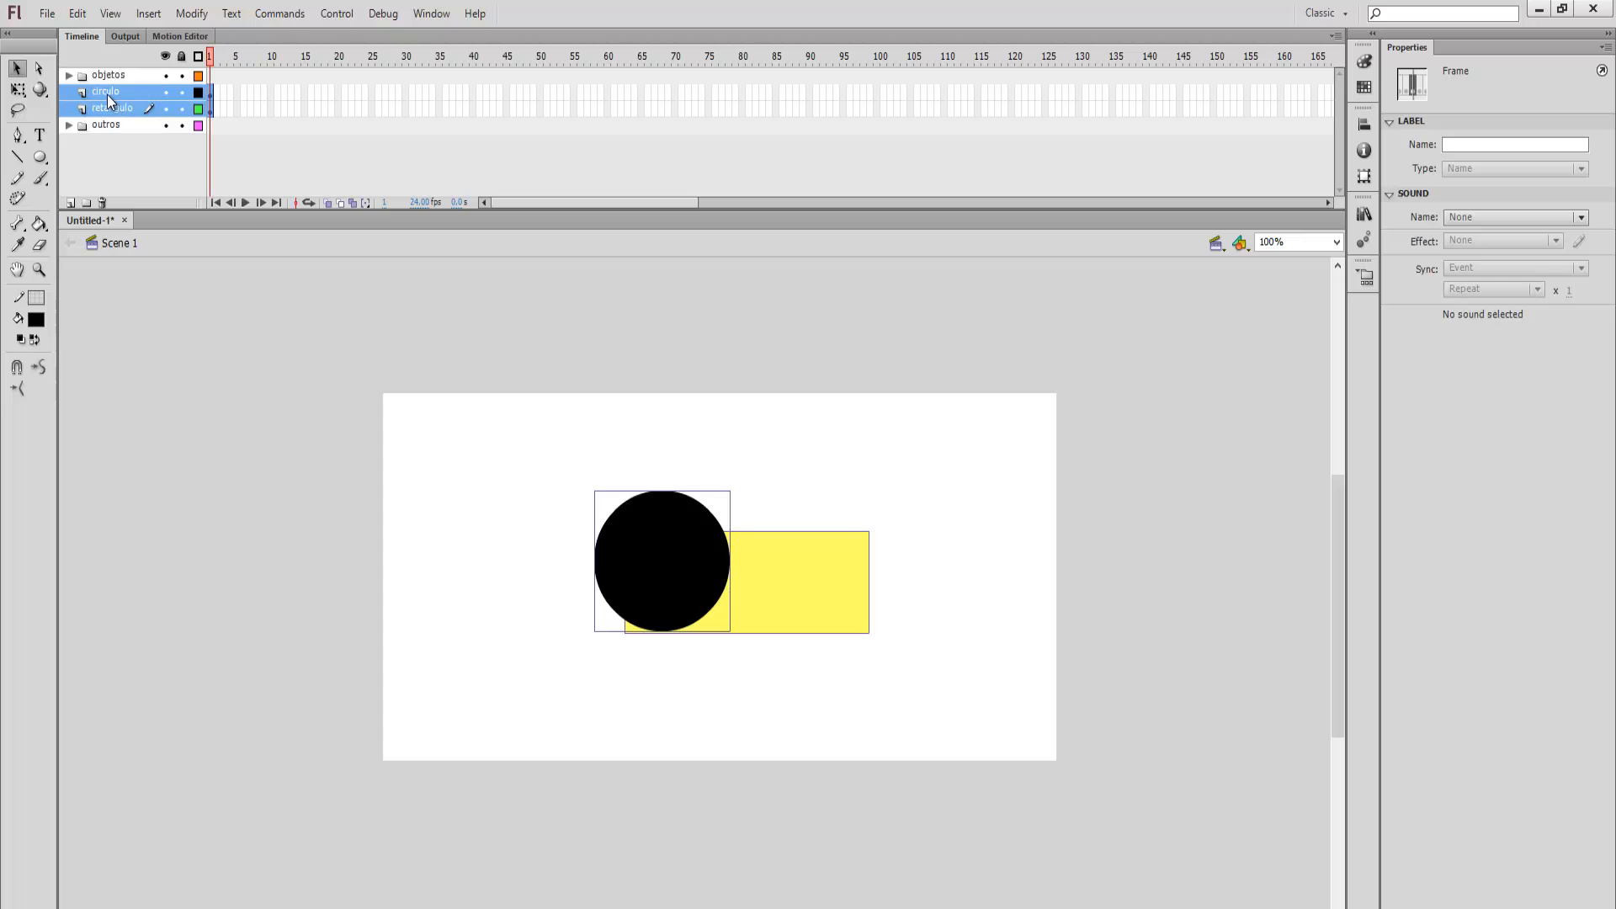
drag(98, 95, 106, 76)
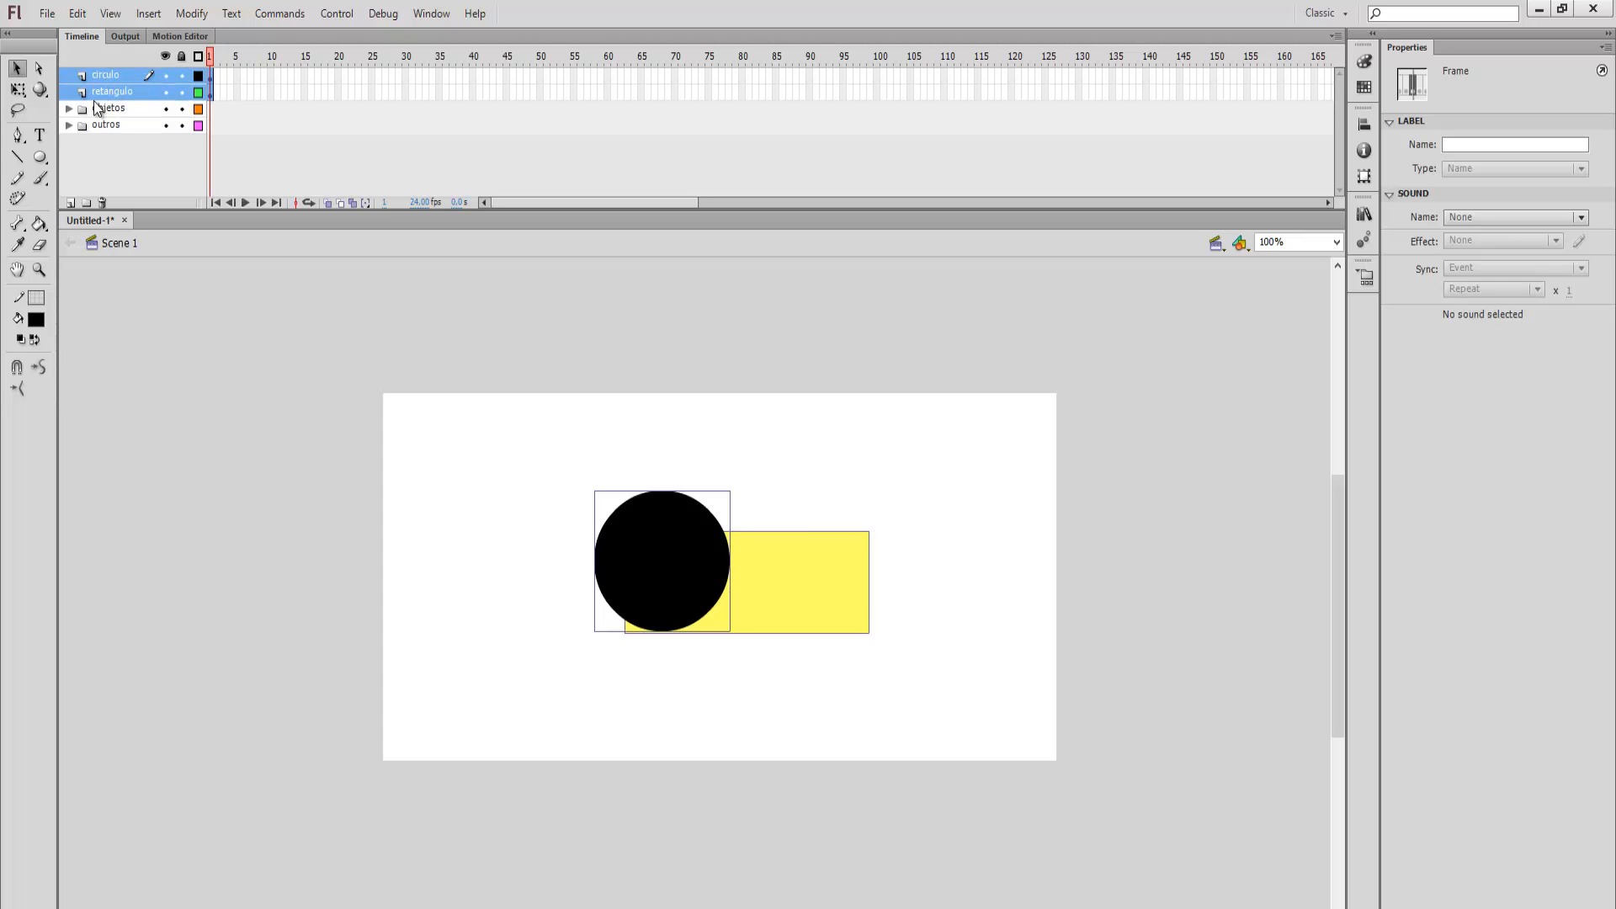
key(ctrl+z)
- Expand the objetos folder and try to move the circulo and retangulo layers into it
click(68, 76)
drag(106, 104, 99, 94)
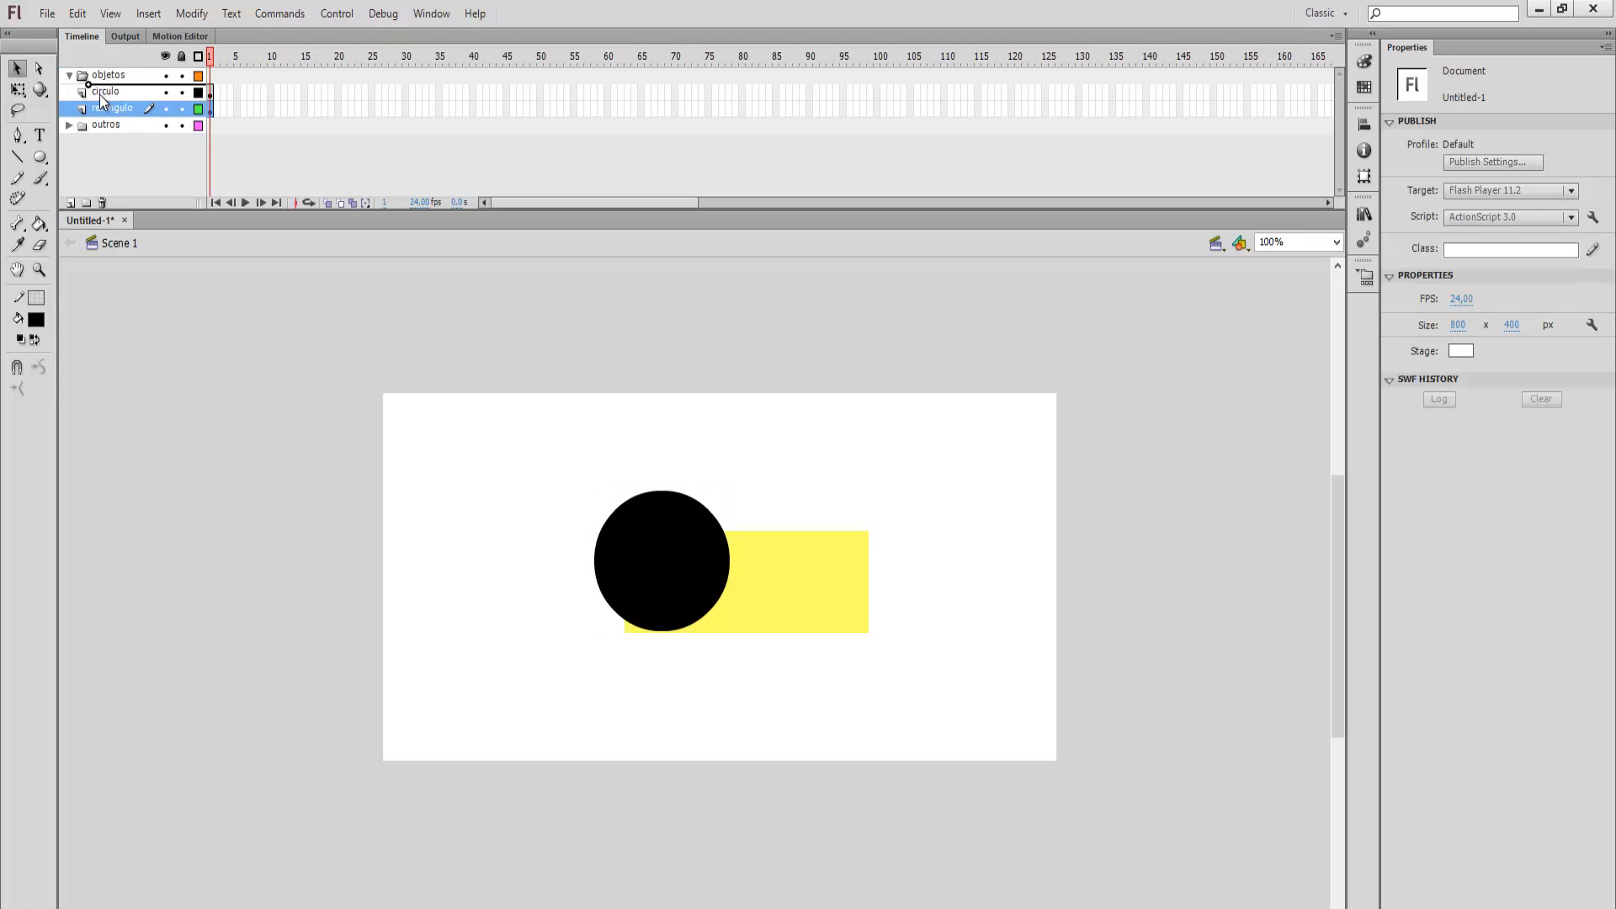
click(101, 93)
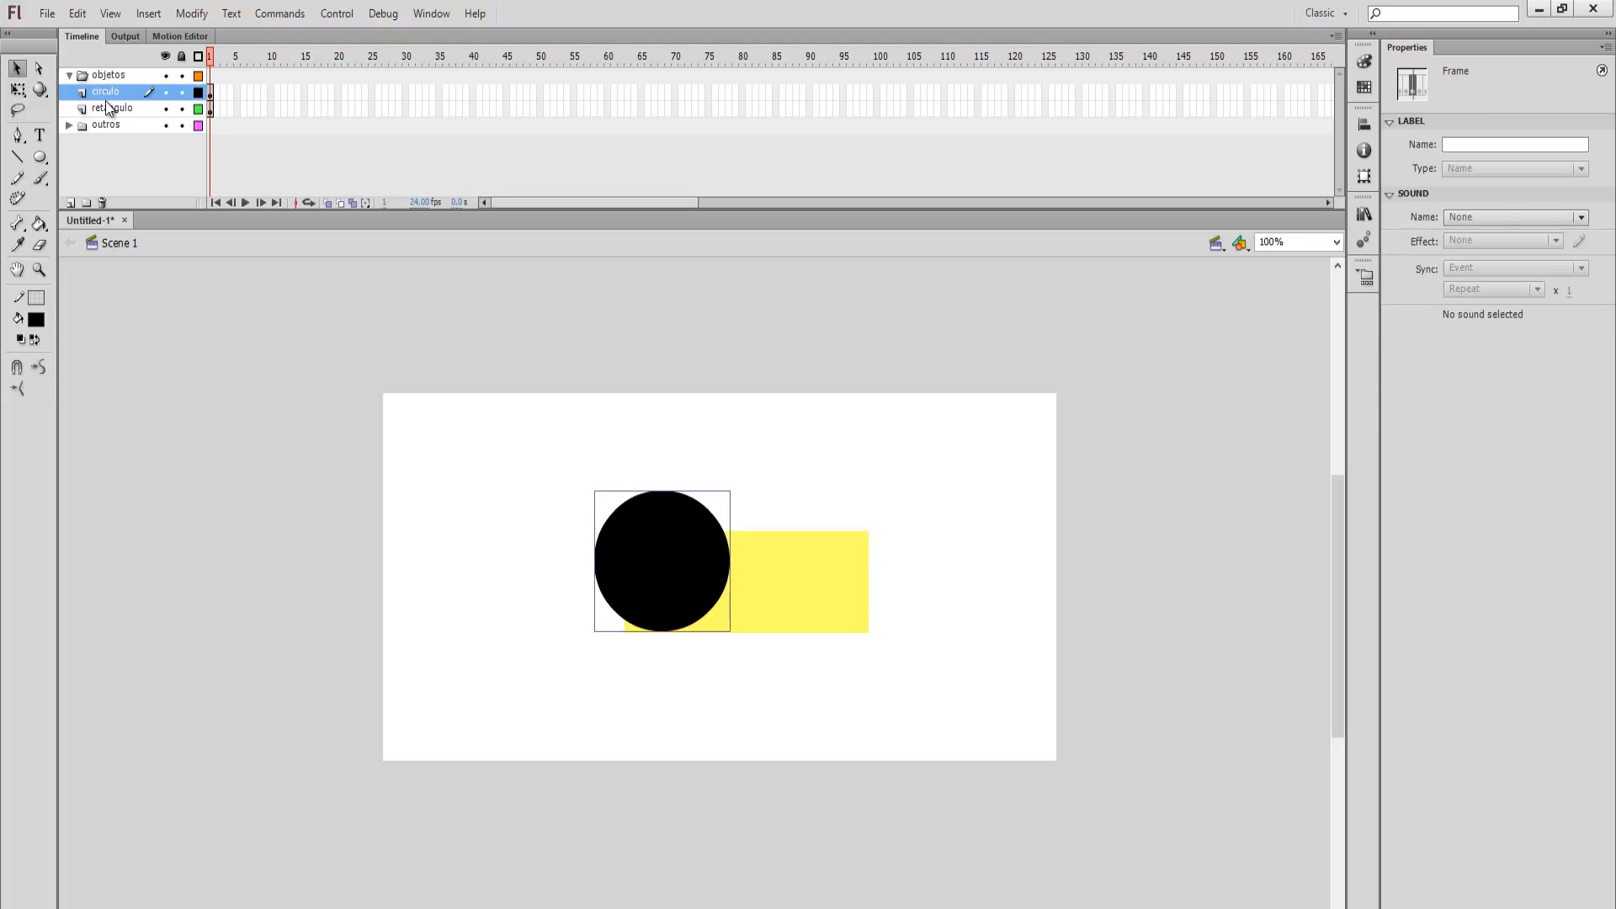
shift+click(107, 108)
mouse_move(107, 87)
mouse_down()
mouse_move(94, 81)
mouse_move(107, 69)
mouse_up()
drag(108, 78, 116, 105)
- Collapse the objetos folder and expand the outros folder
click(90, 79)
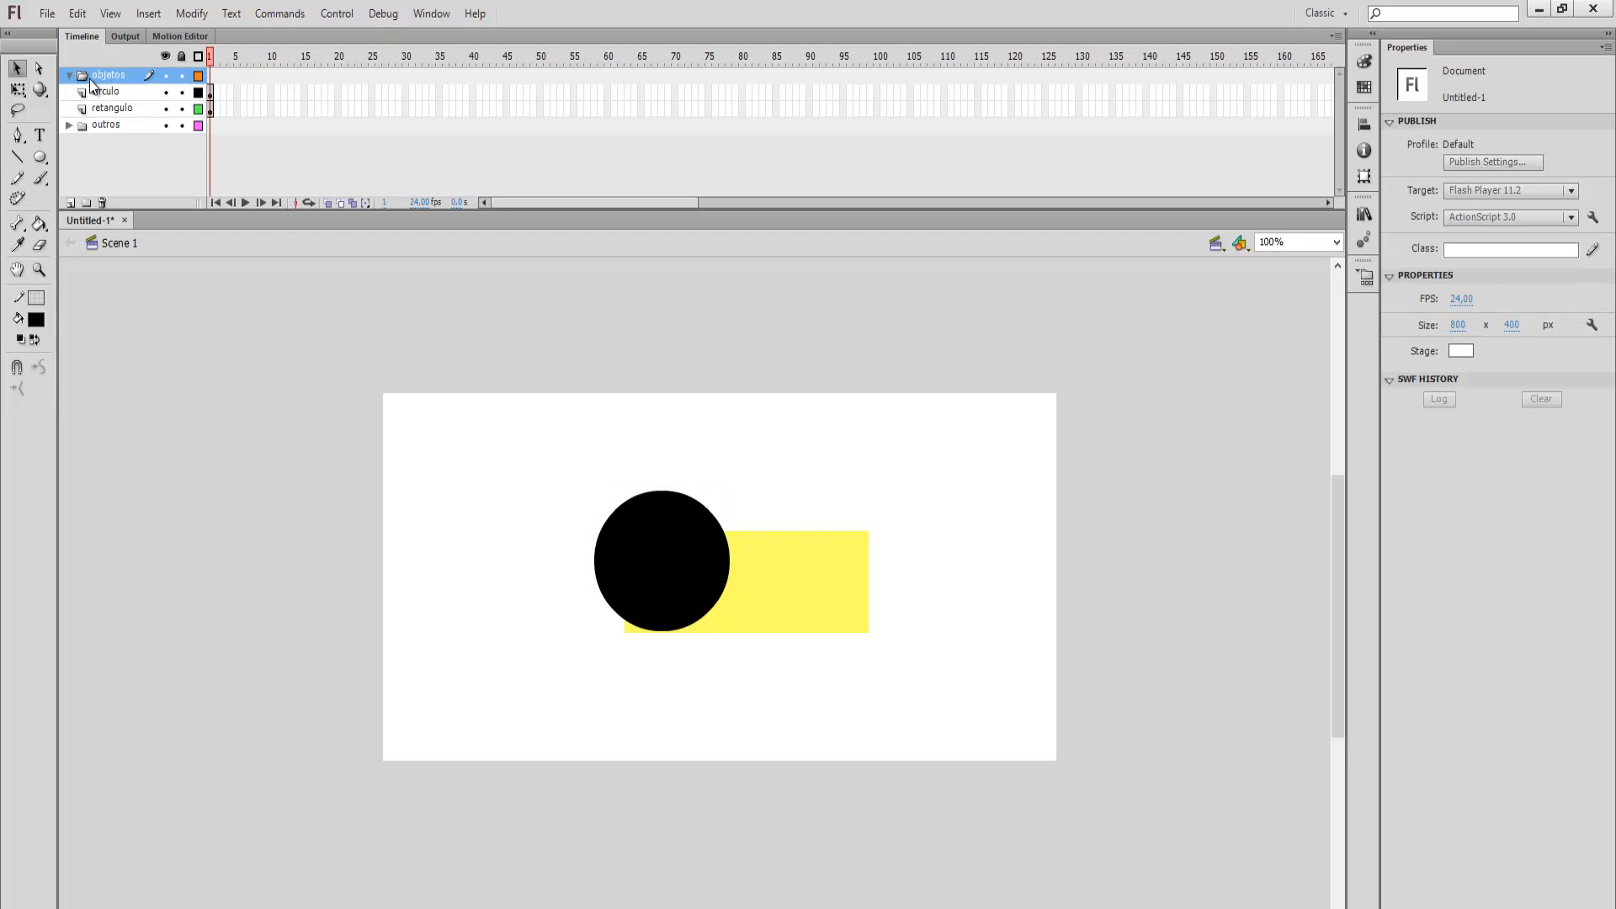
right_click(89, 78)
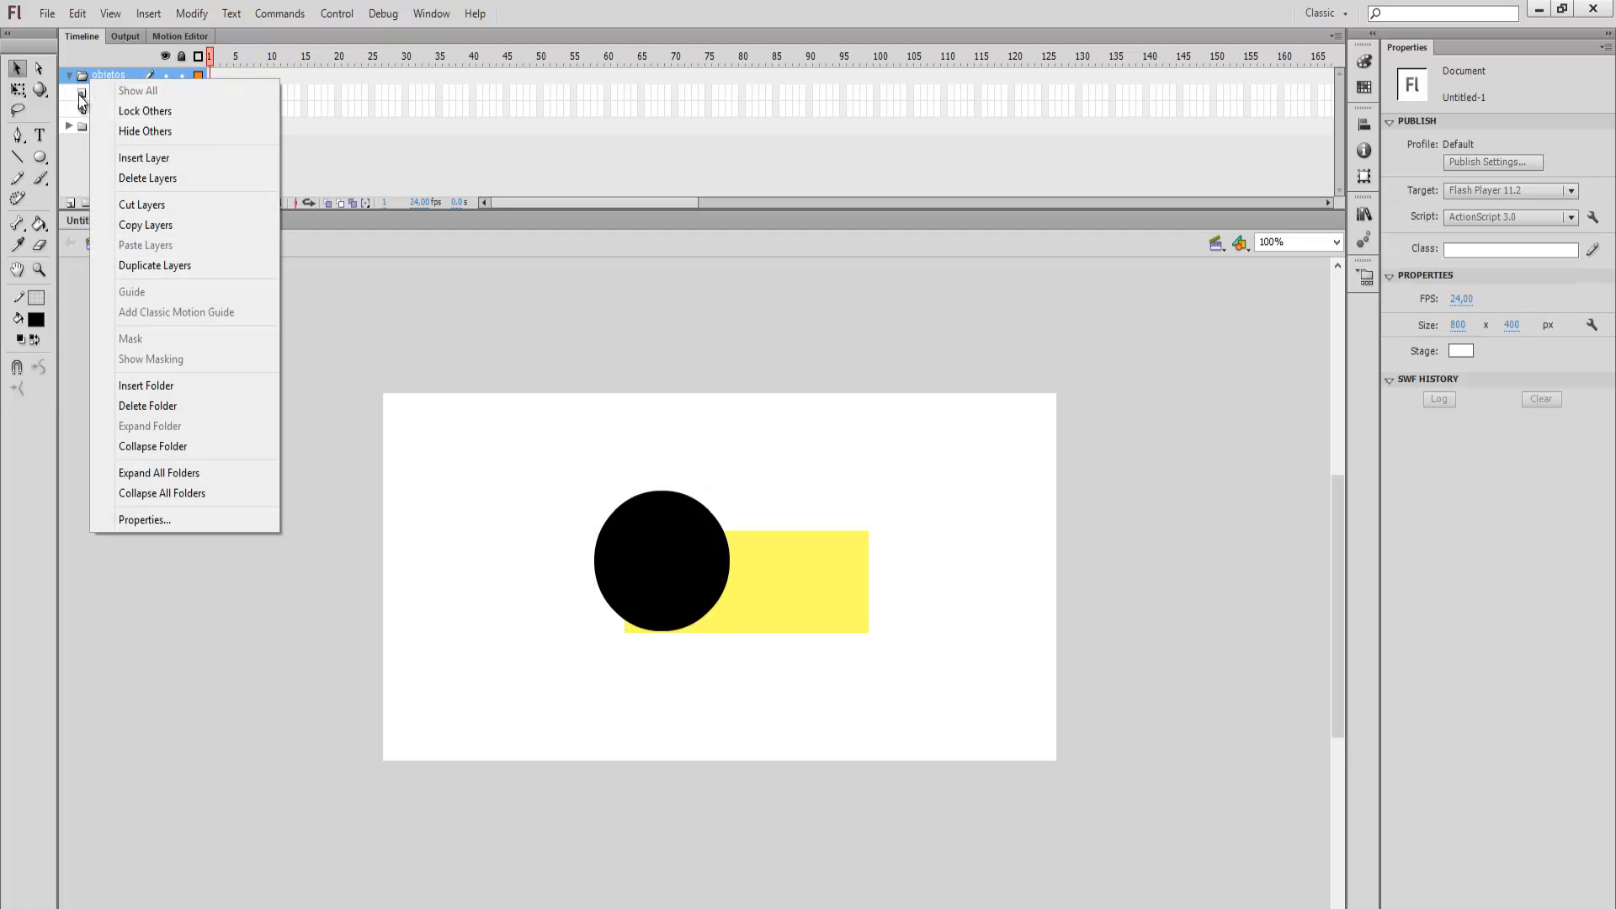
click(76, 94)
click(70, 77)
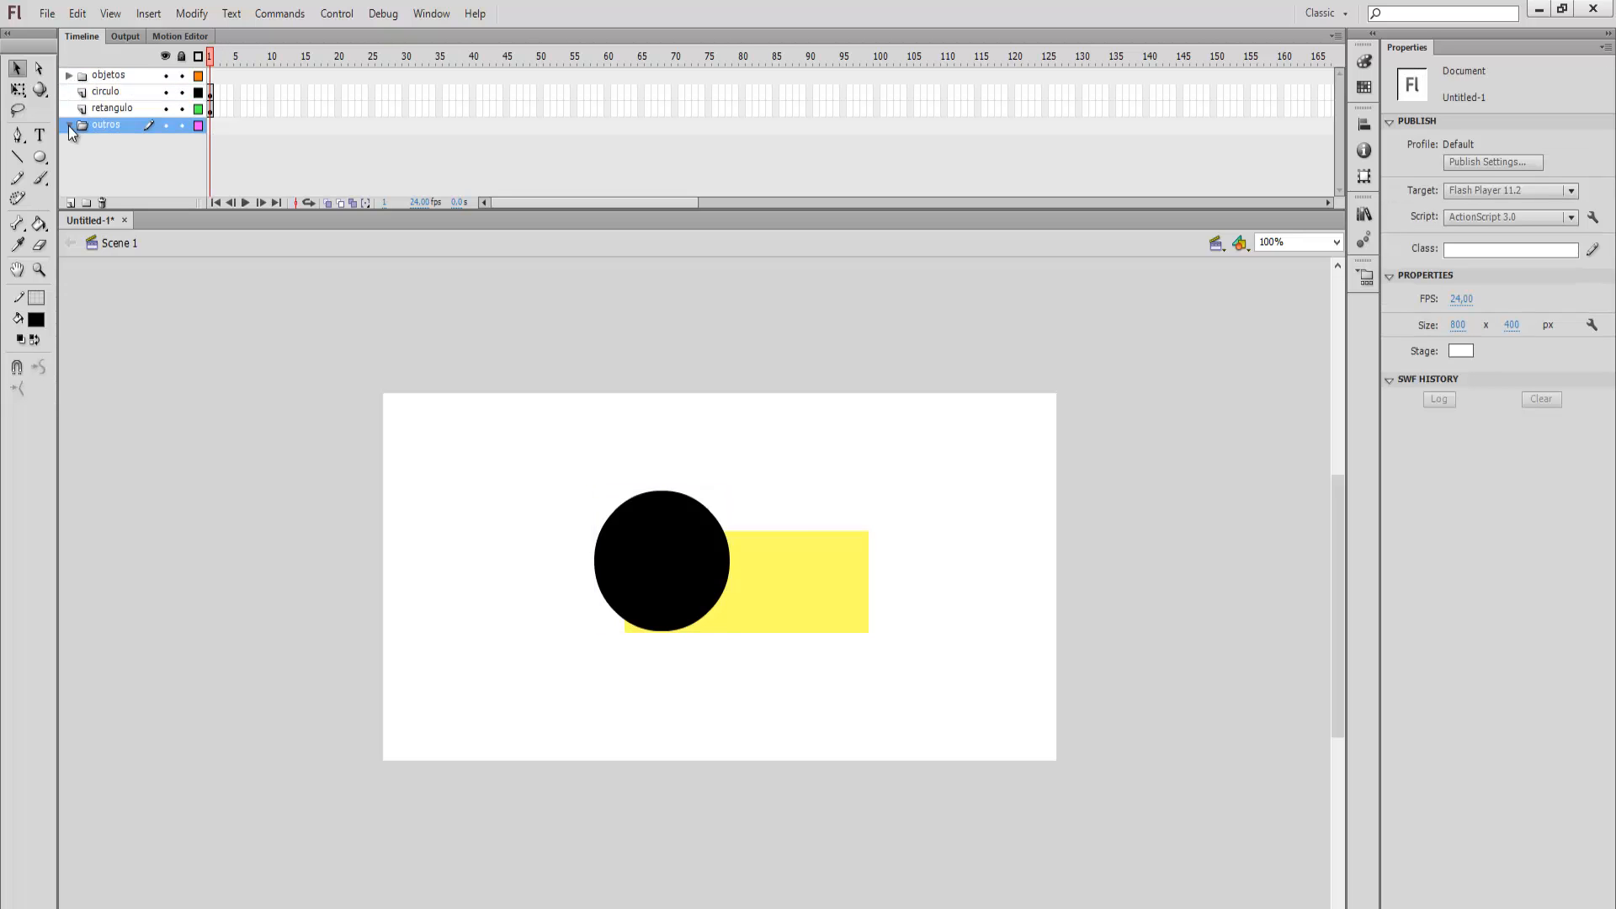
click(68, 125)
- Move the retangulo and circulo layers into the outros folder, with retangulo above circulo, and leave the folder expanded
click(109, 106)
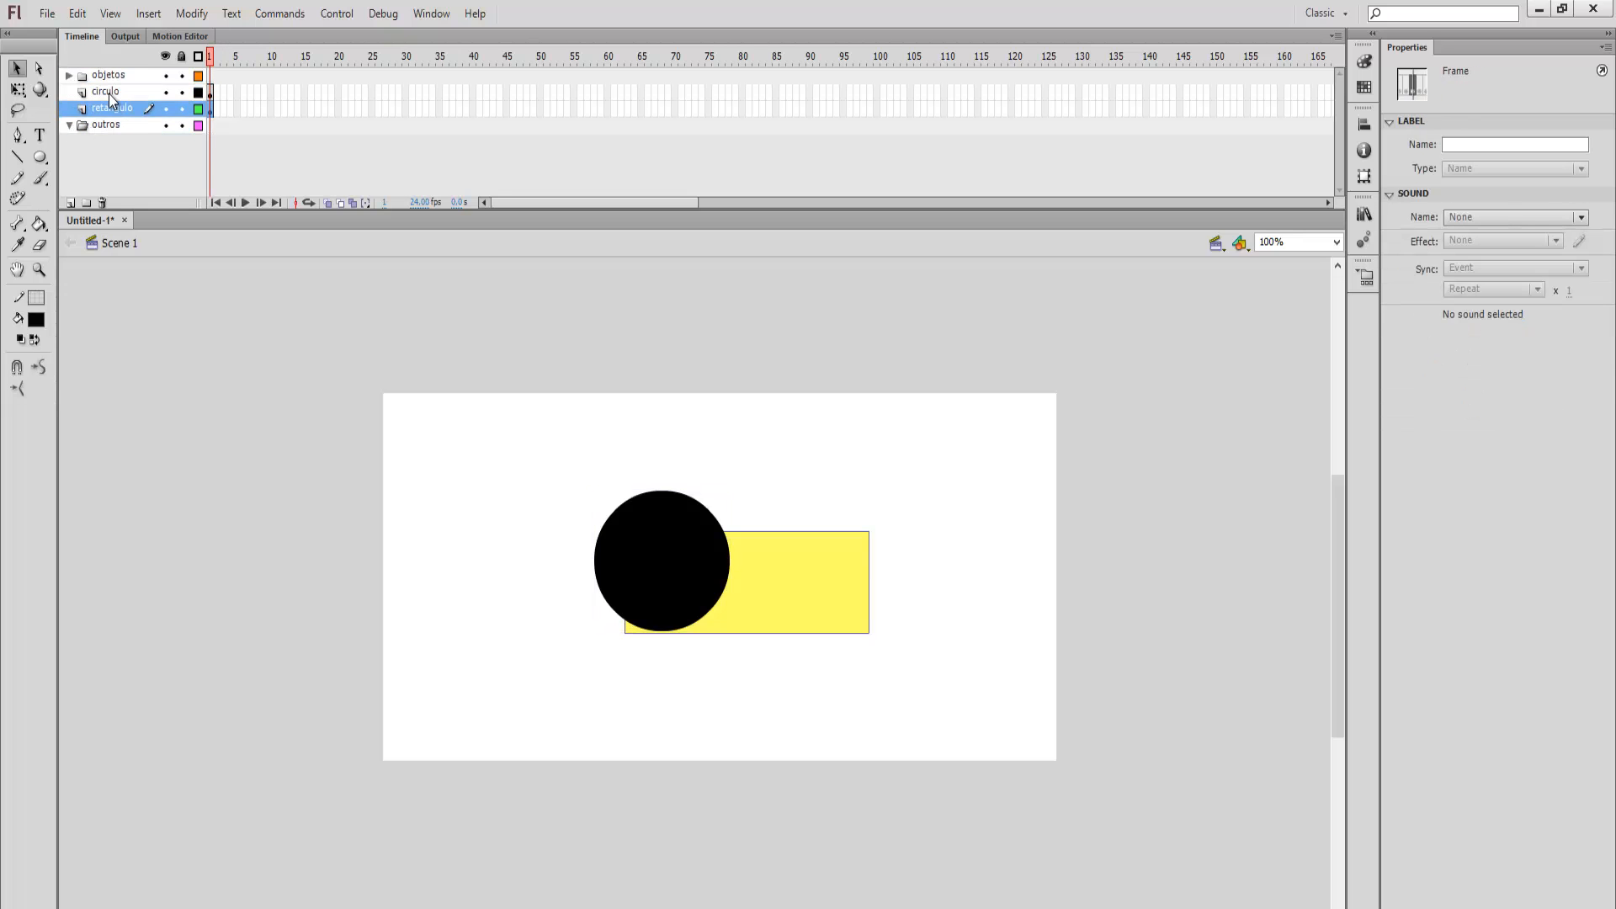
click(109, 94)
click(108, 77)
click(108, 109)
click(108, 92)
click(115, 77)
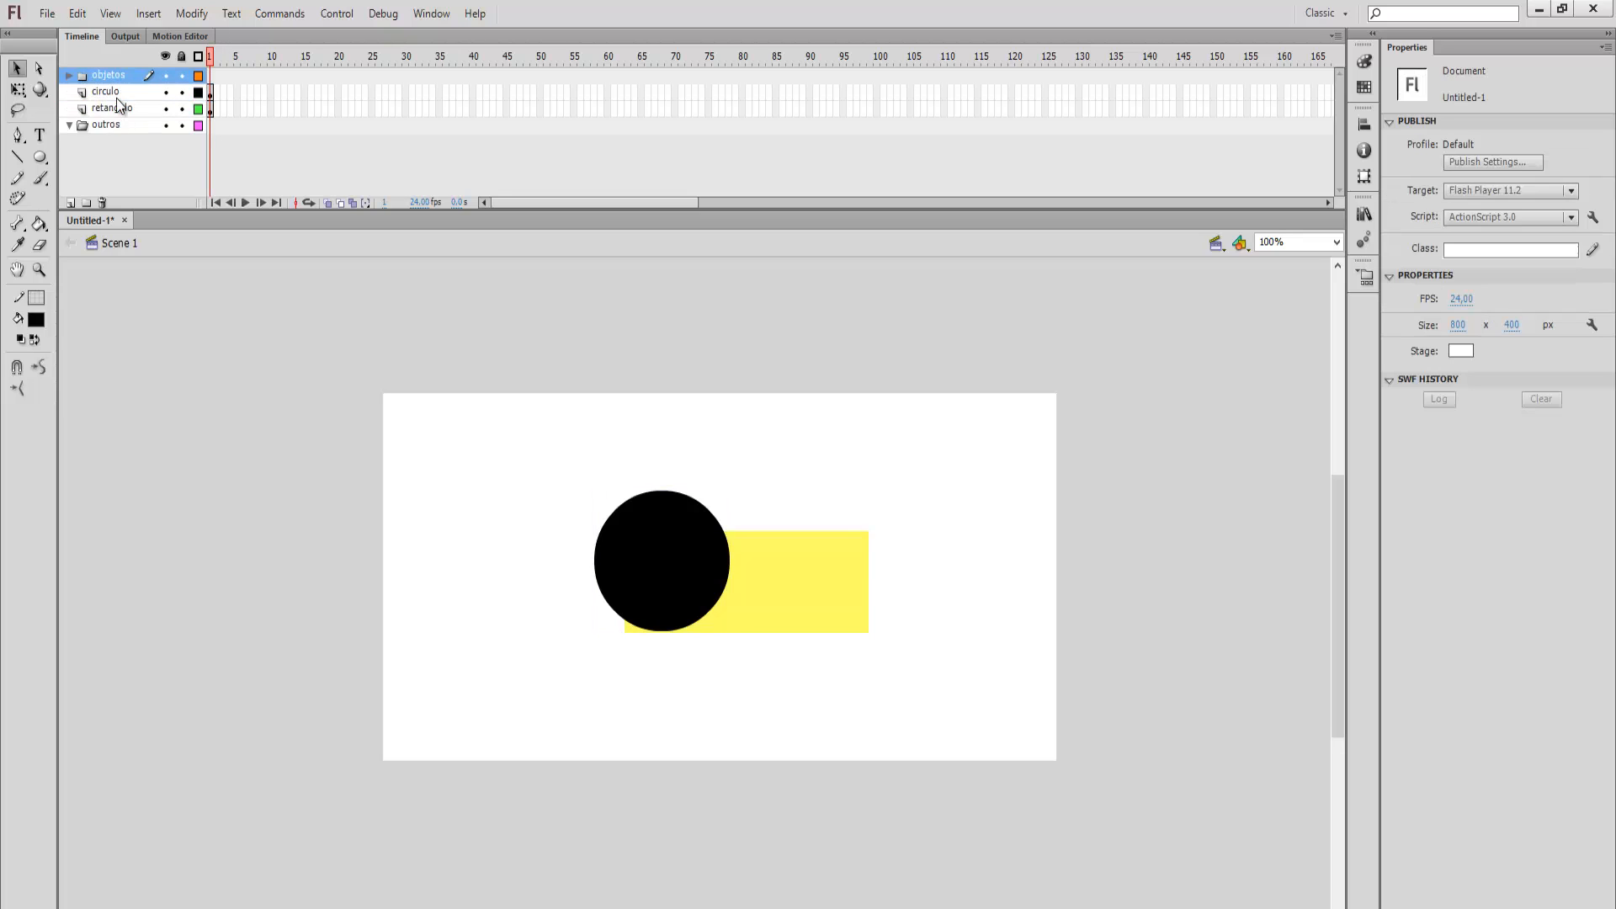
click(117, 107)
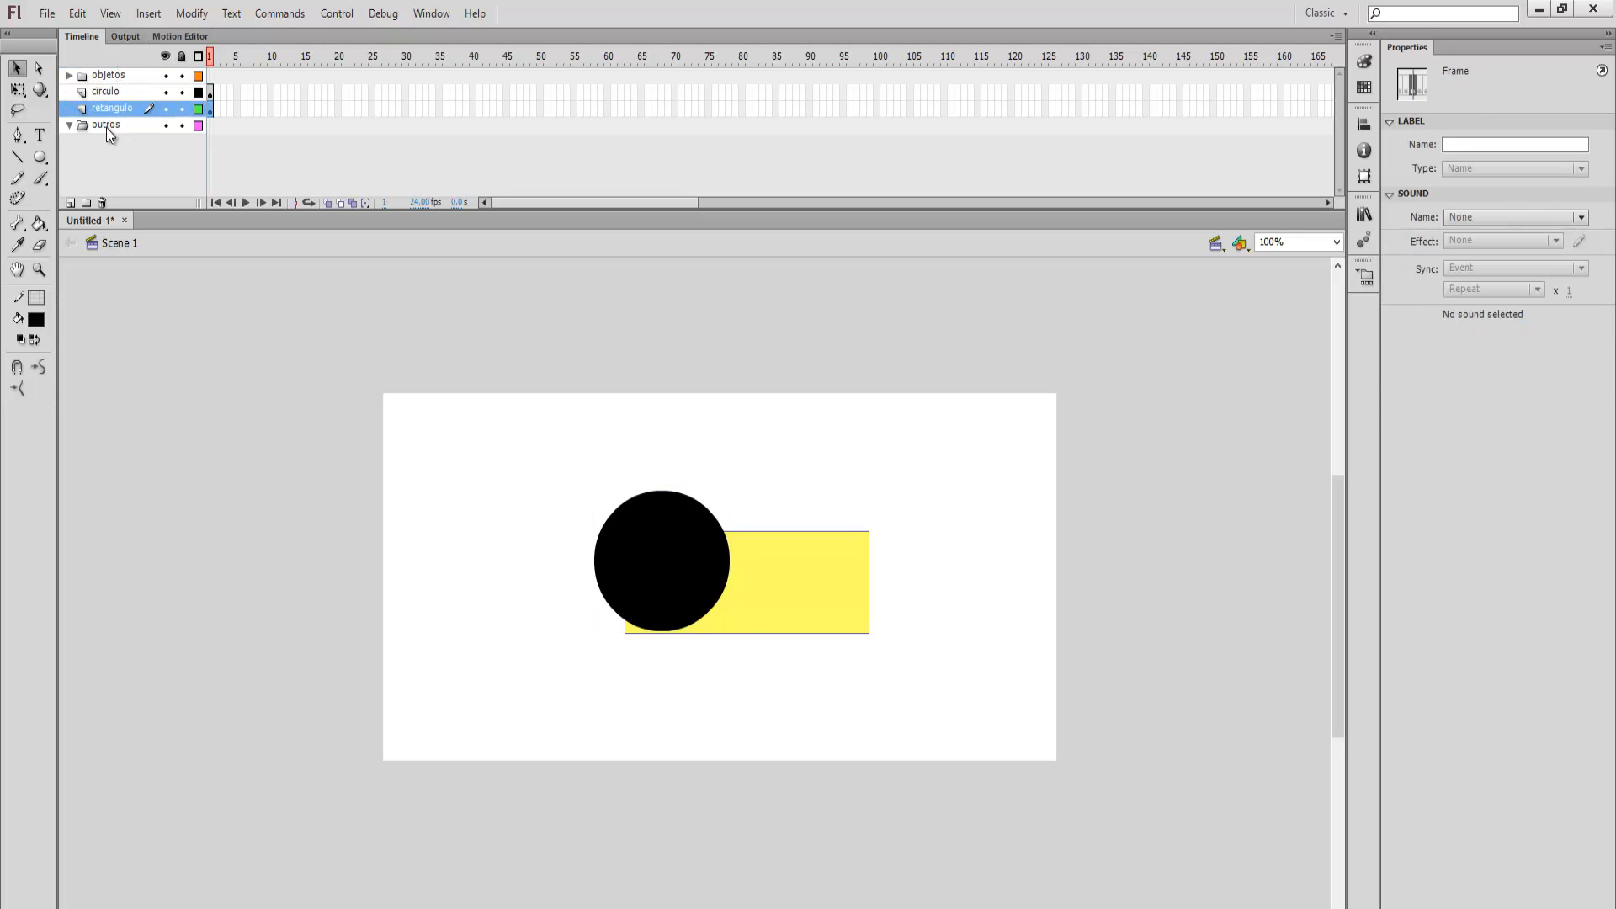
mouse_move(106, 128)
mouse_down()
mouse_move(108, 98)
mouse_move(120, 137)
mouse_up()
click(70, 94)
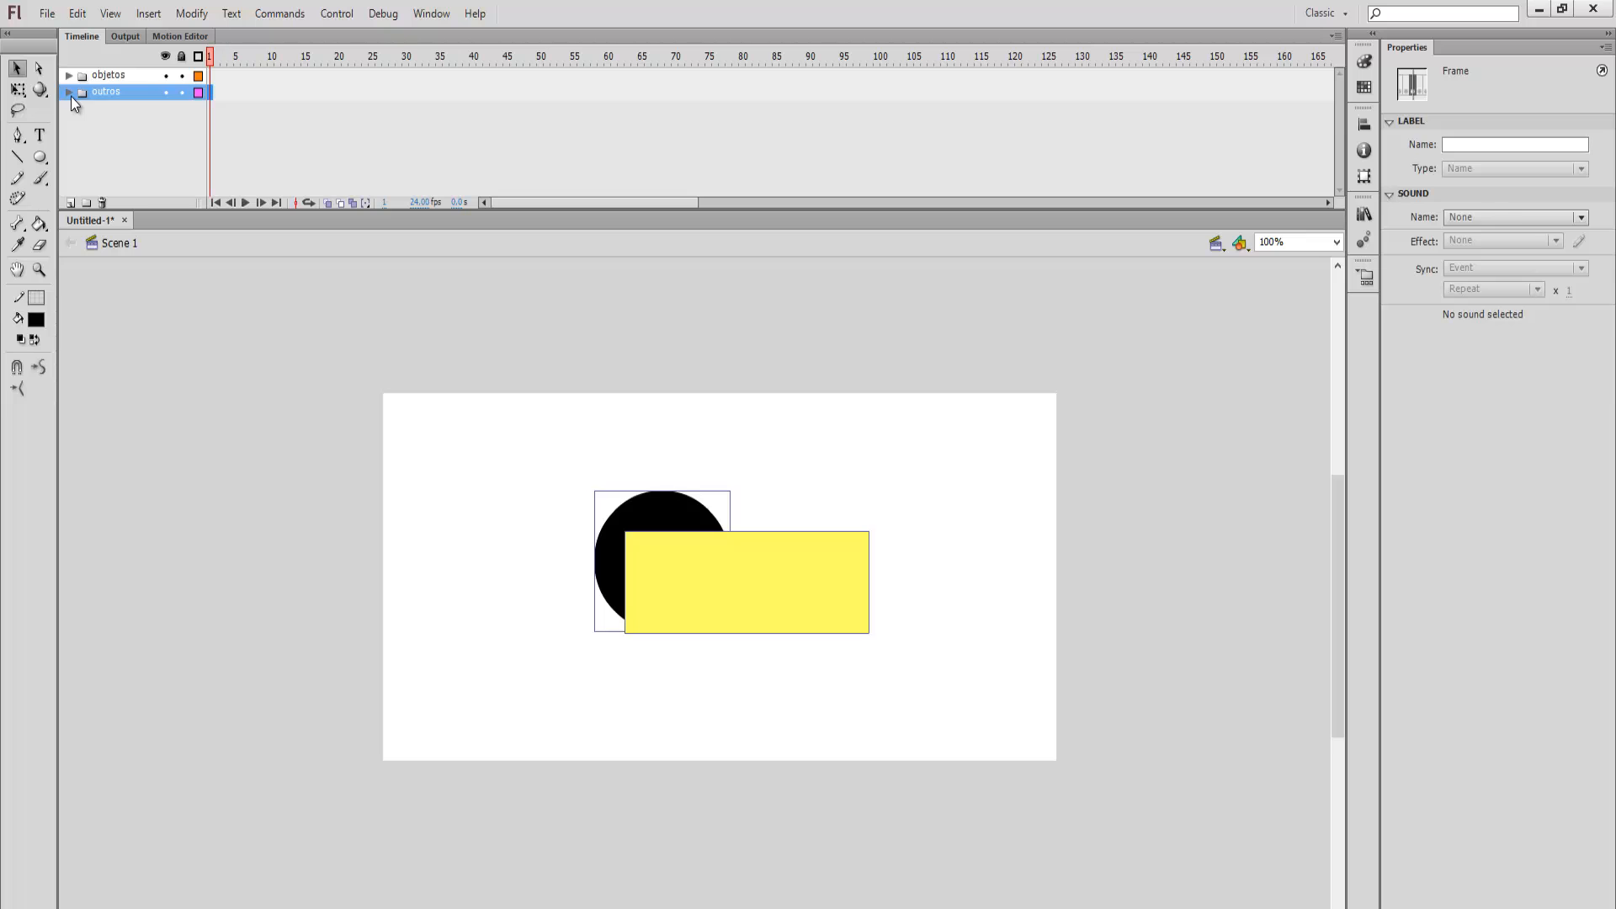
click(70, 96)
click(70, 96)
click(71, 96)
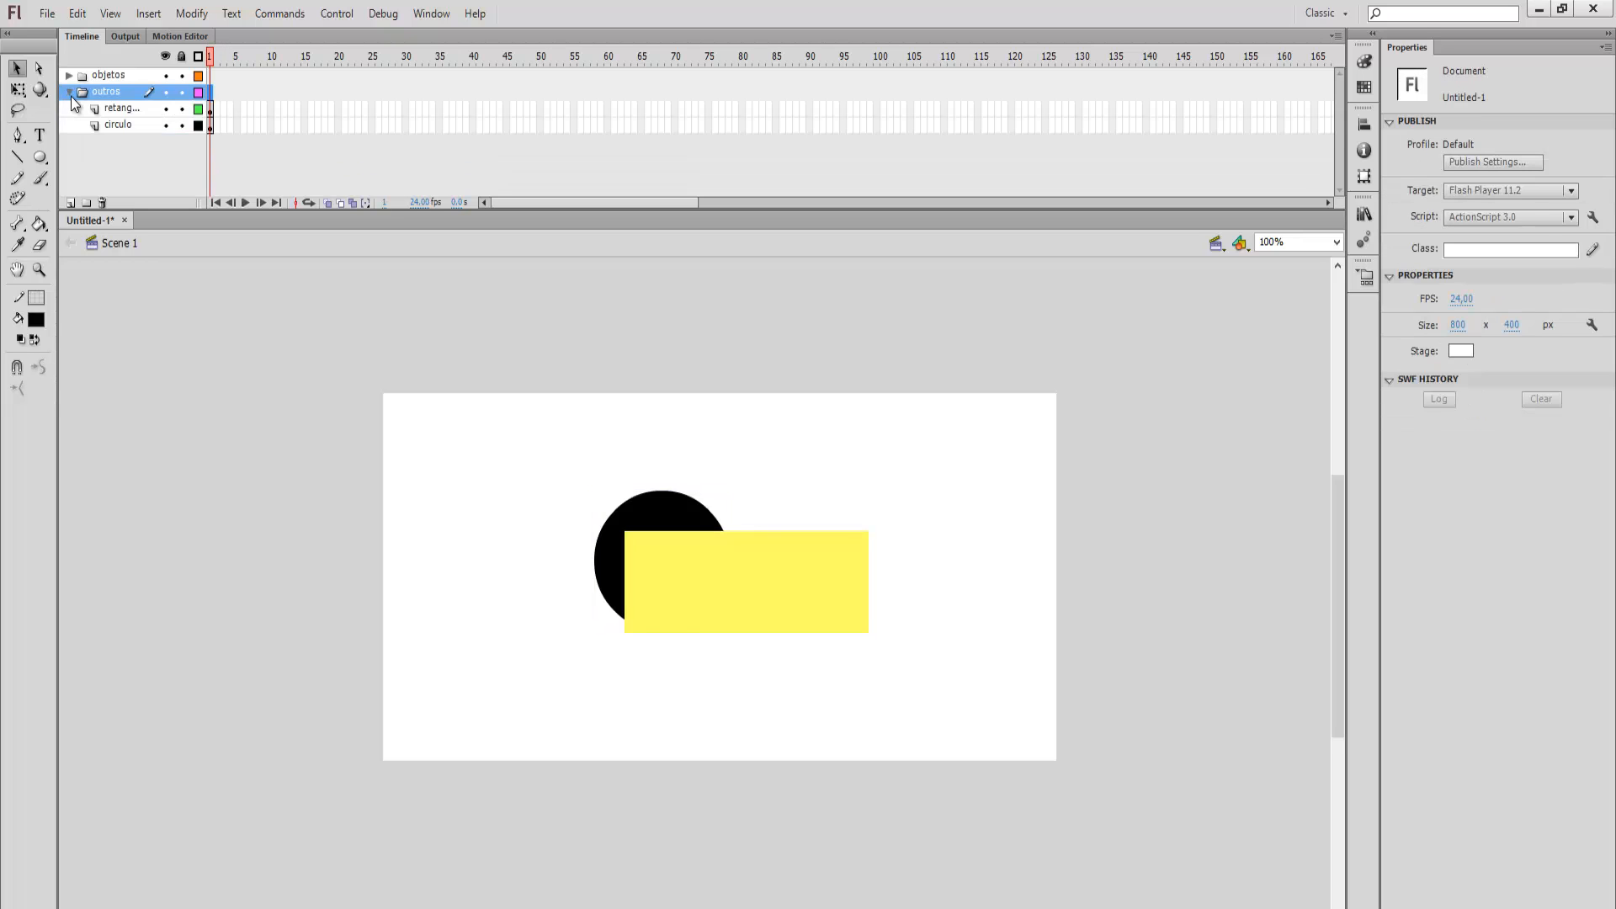
- Collapse and expand the outros folder repeatedly to examine how it hides and reveals the retangulo and circulo layers
click(70, 96)
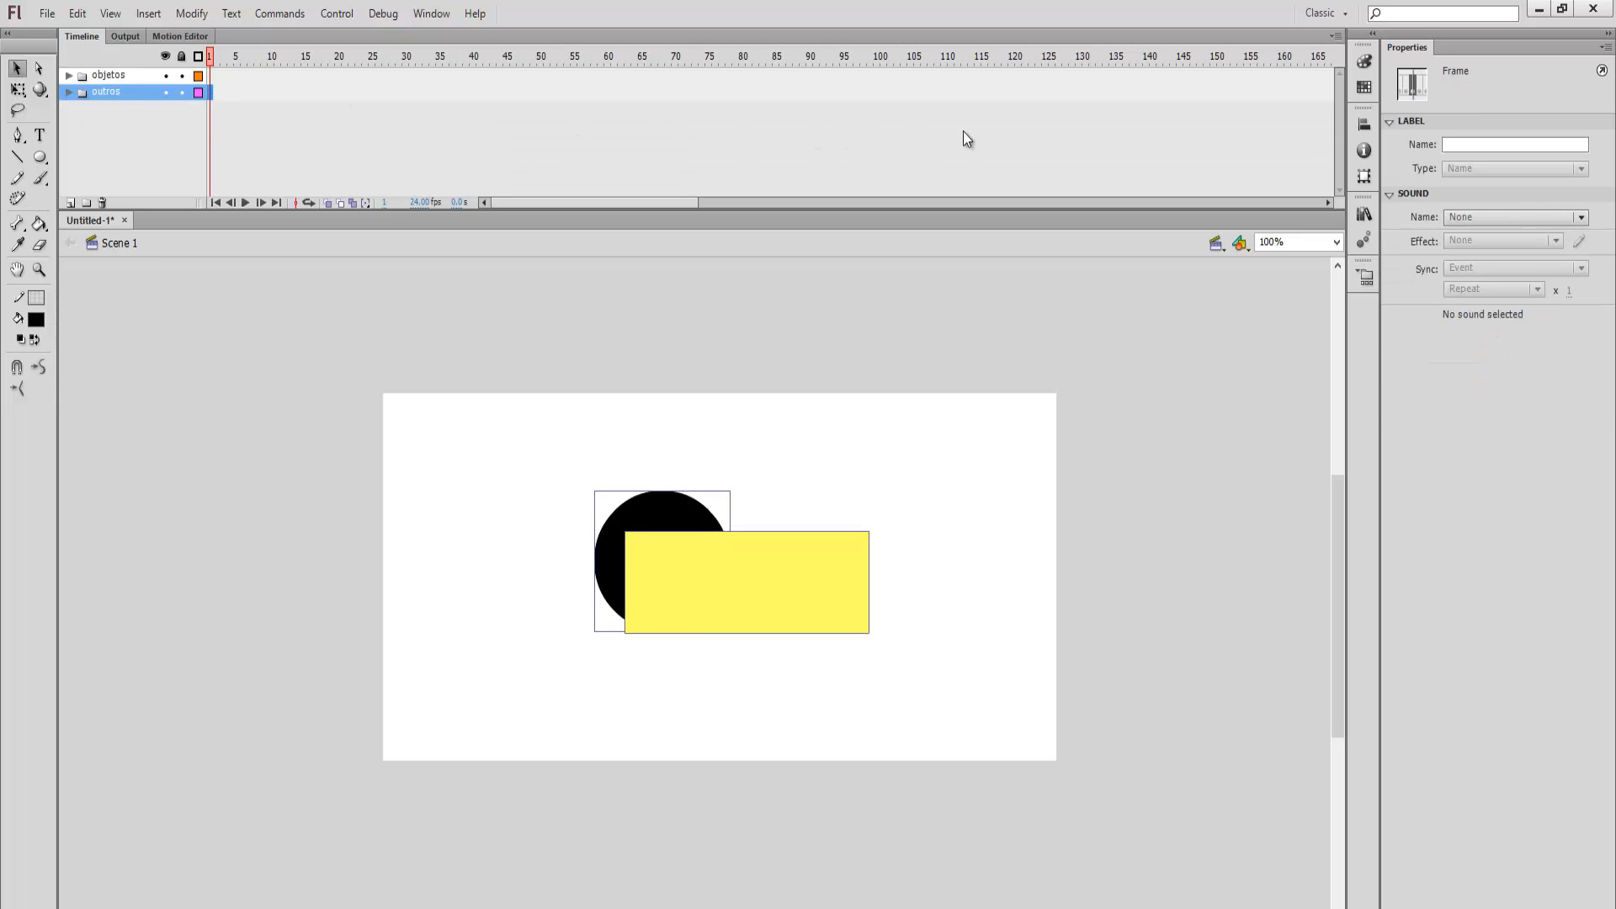
click(71, 93)
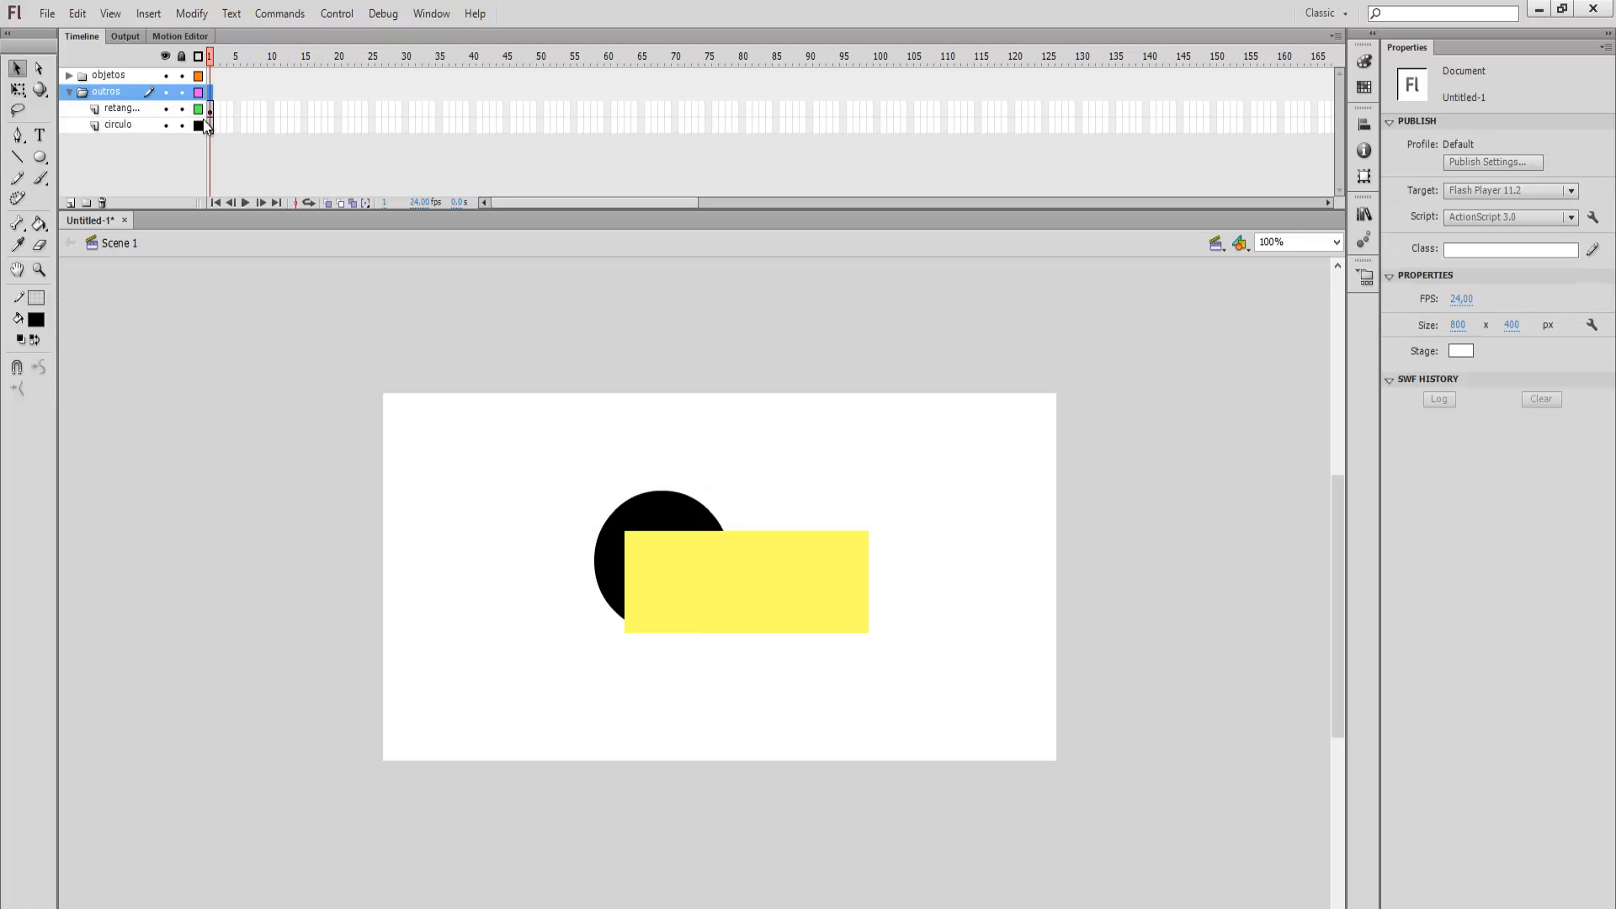
click(121, 115)
click(120, 125)
click(120, 111)
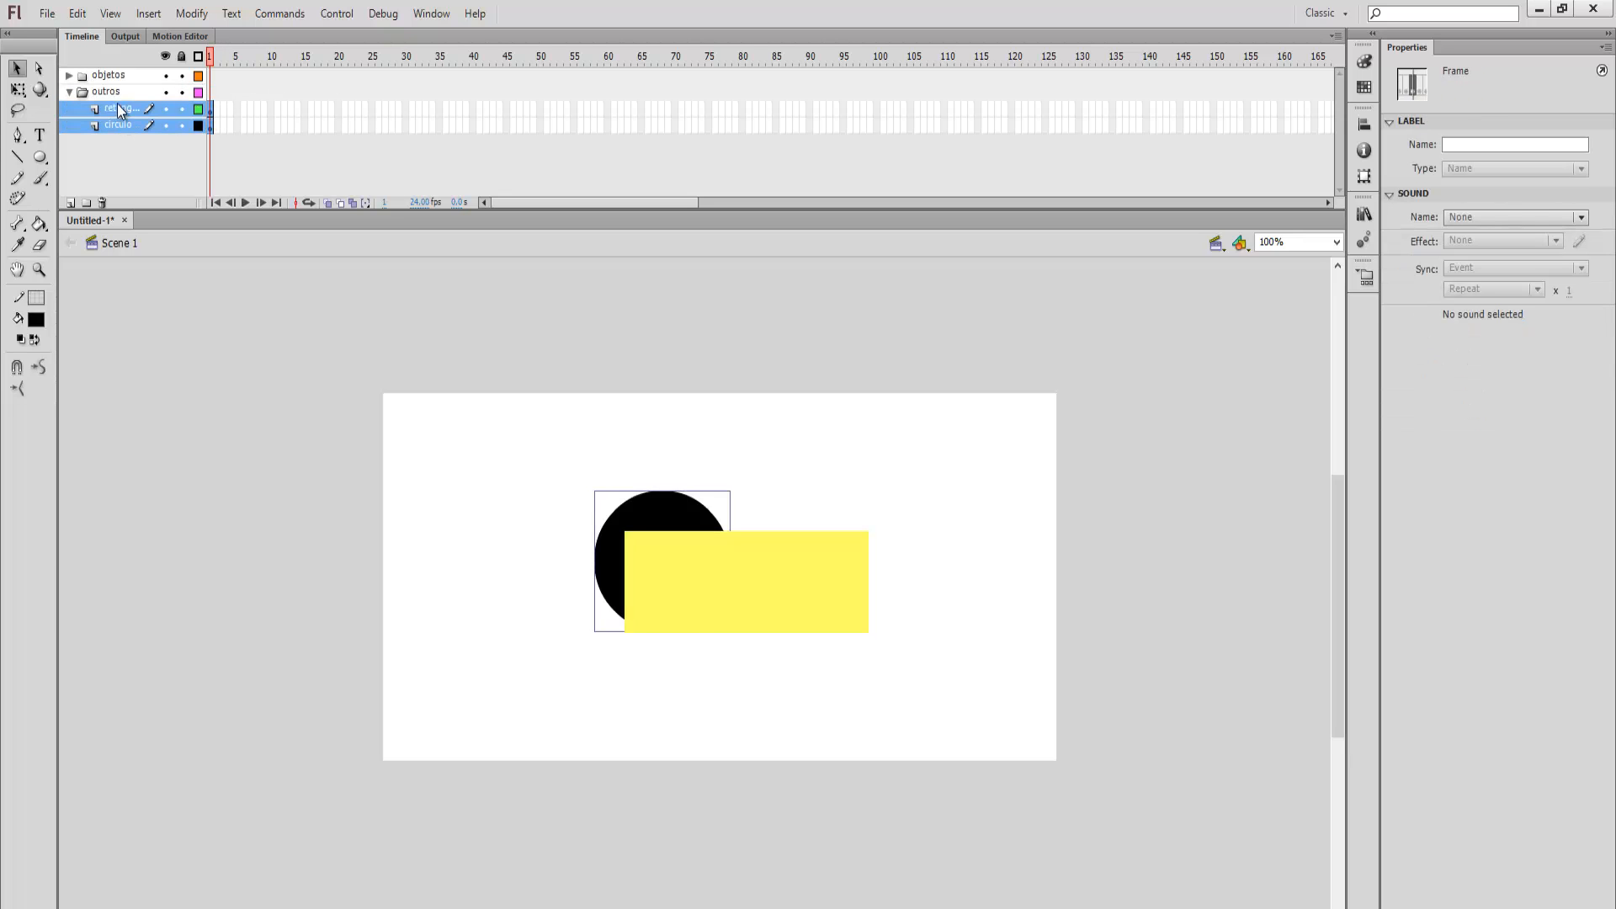
click(73, 93)
click(70, 94)
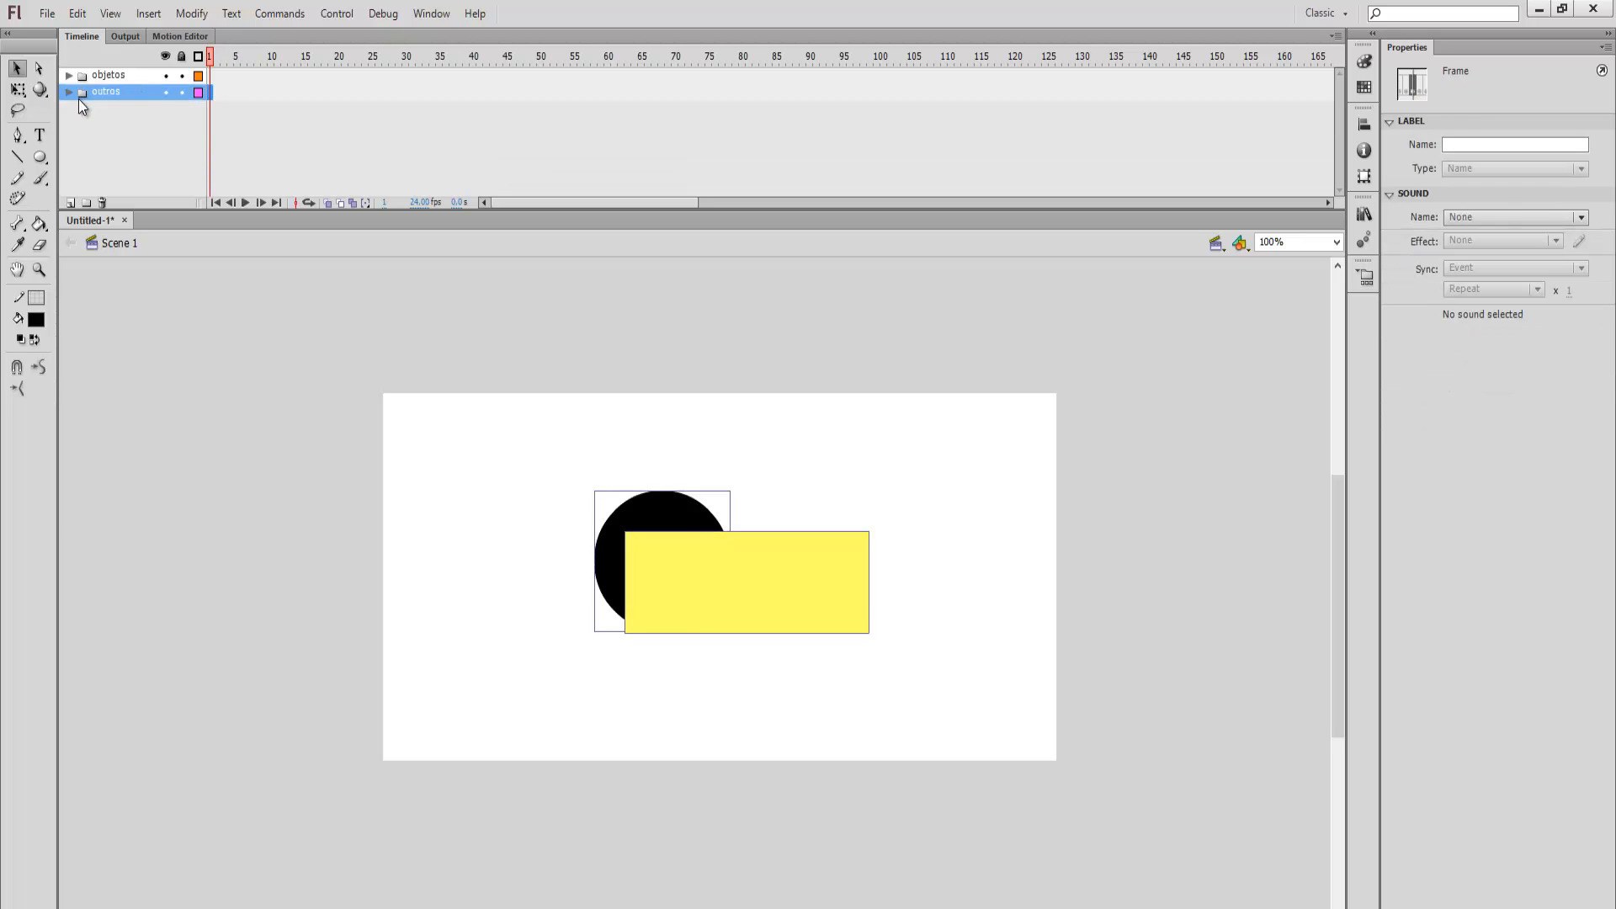
click(70, 92)
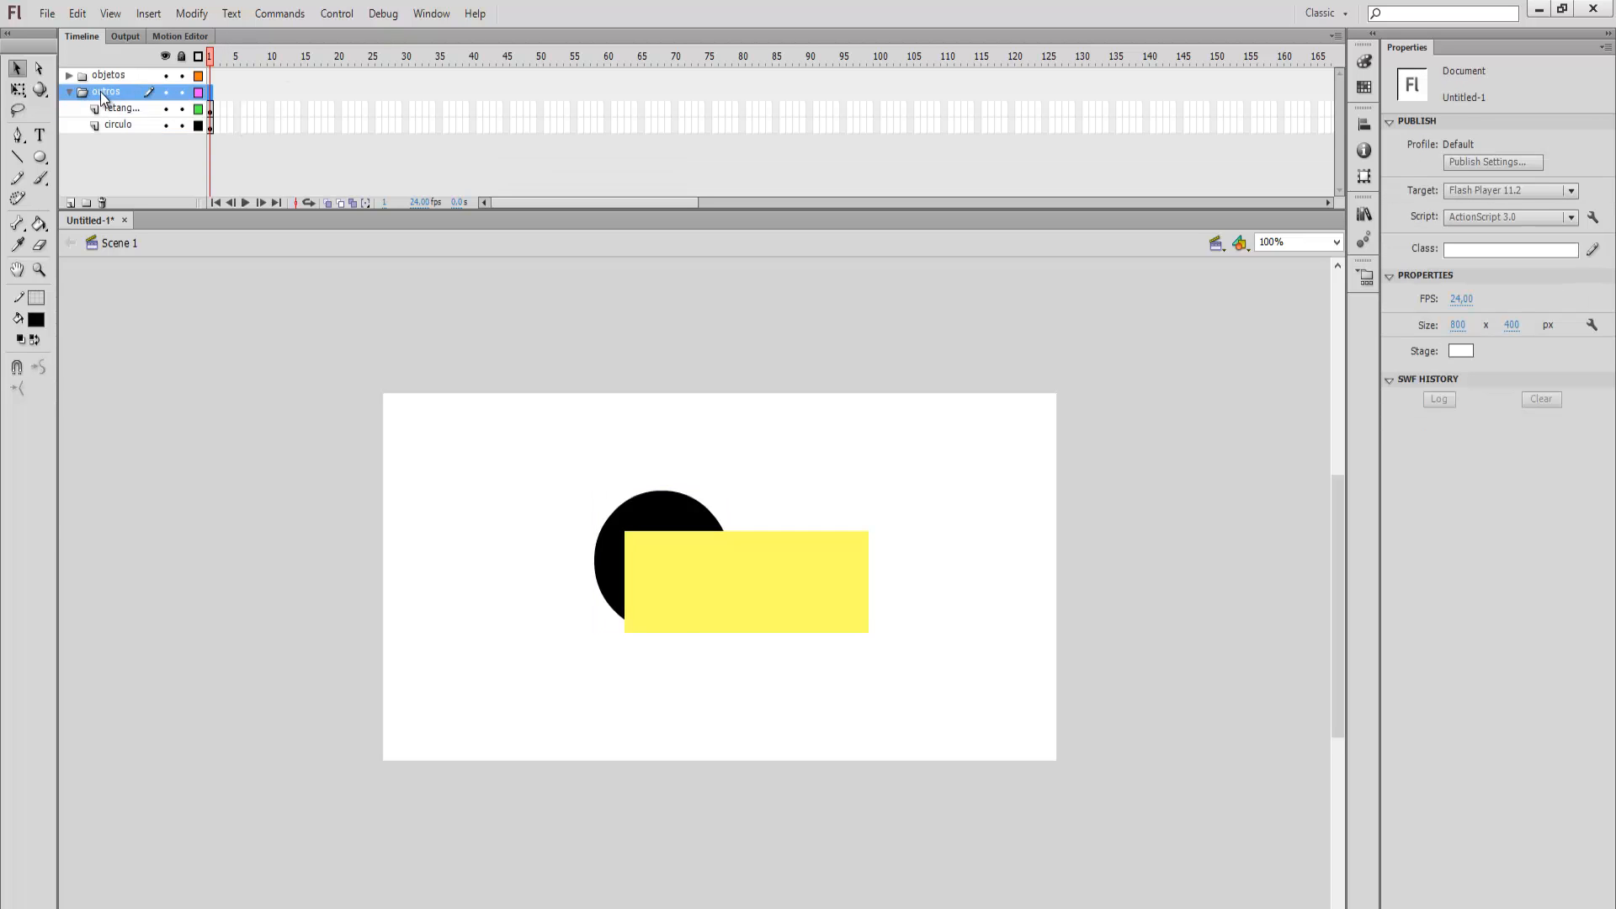
click(70, 93)
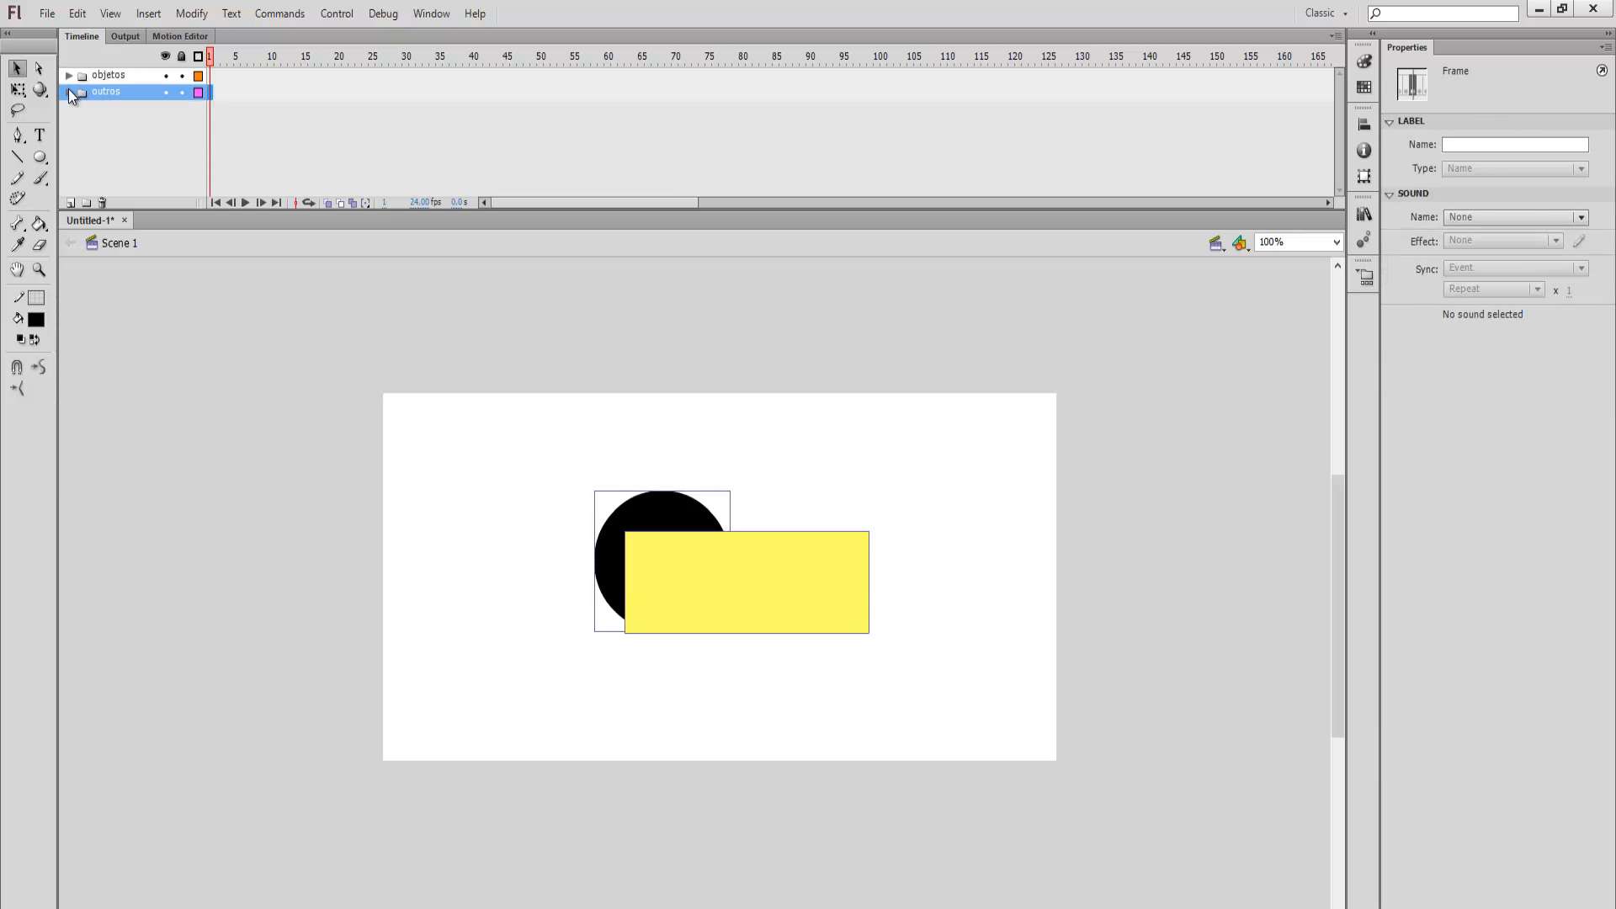
click(70, 92)
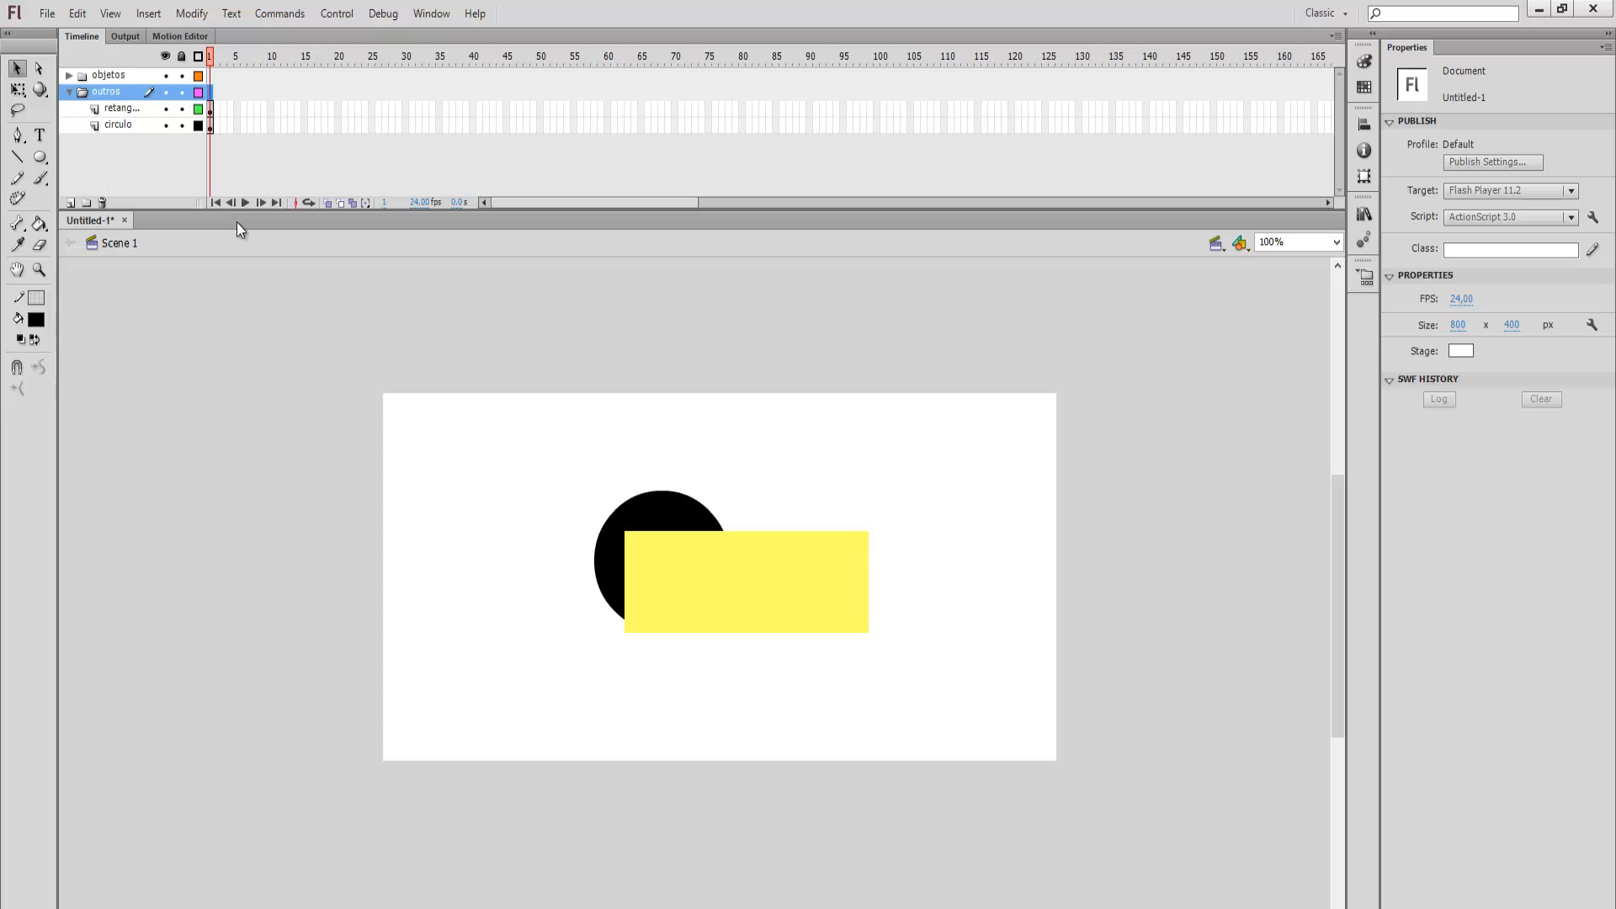
- Delete the objetos and outros folders, keeping the retangulo and circulo layers at the top level
click(110, 79)
right_click(112, 78)
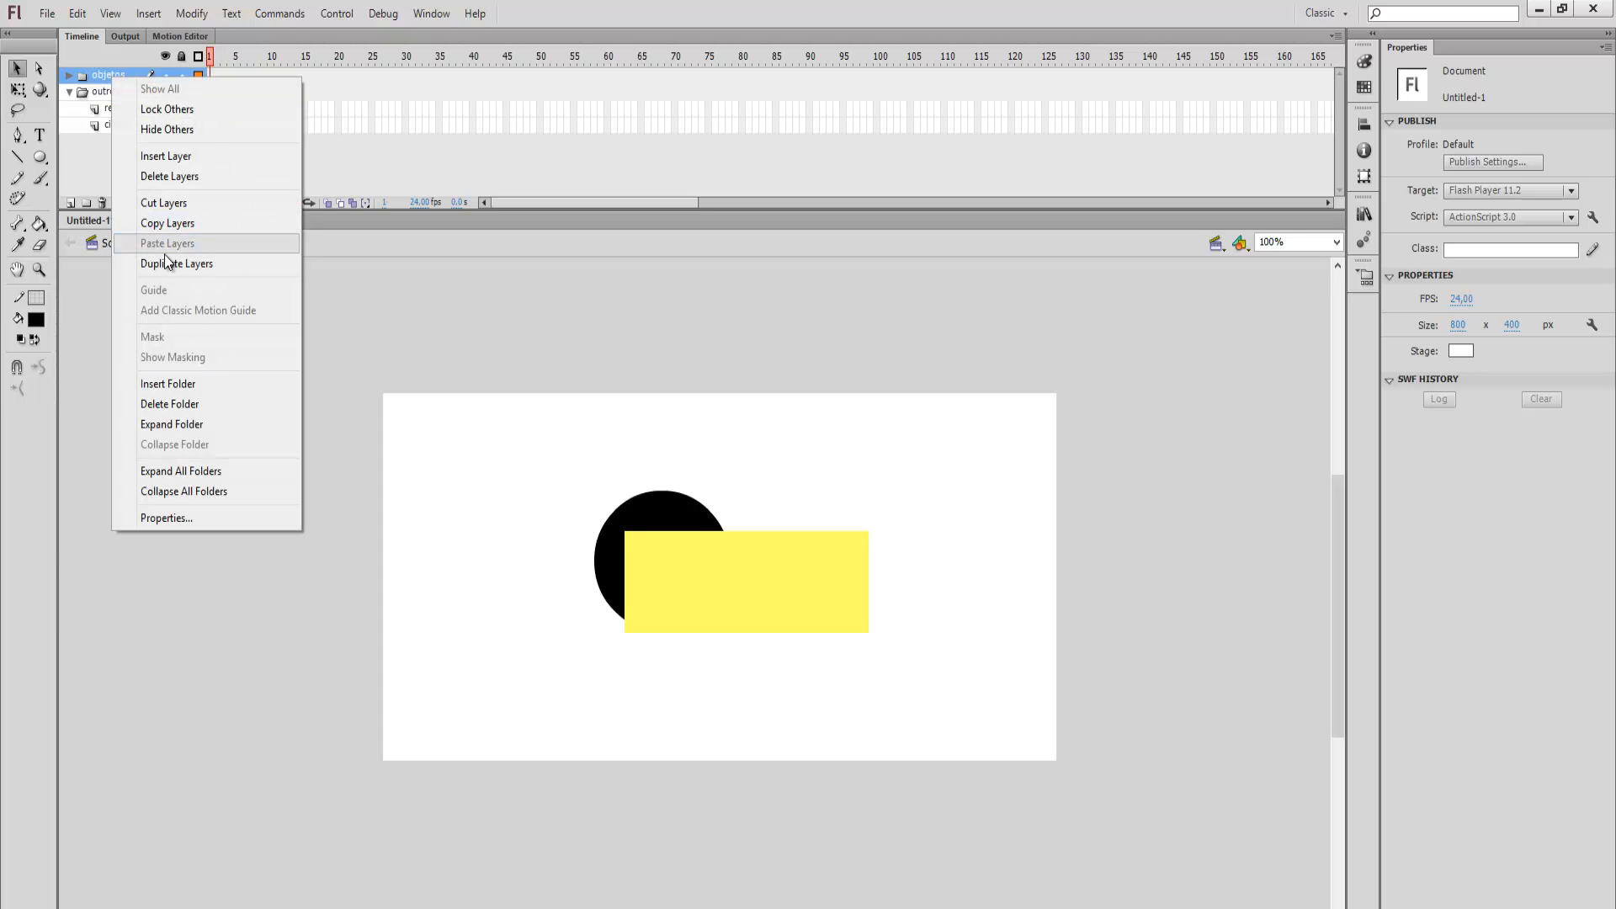
click(202, 178)
right_click(110, 76)
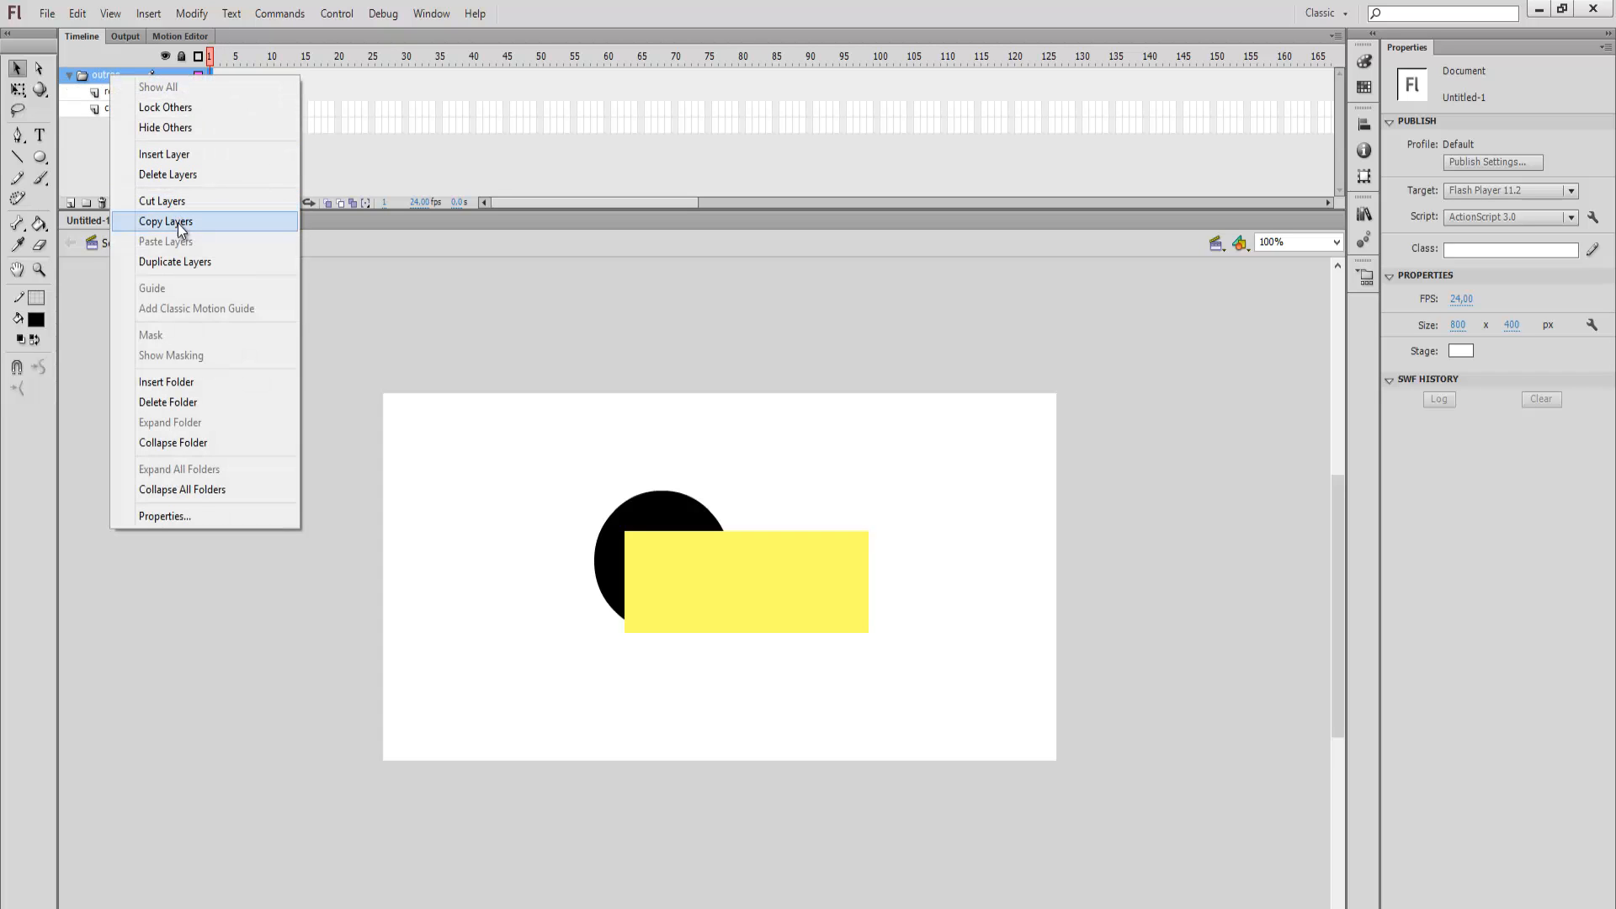
click(85, 184)
click(103, 202)
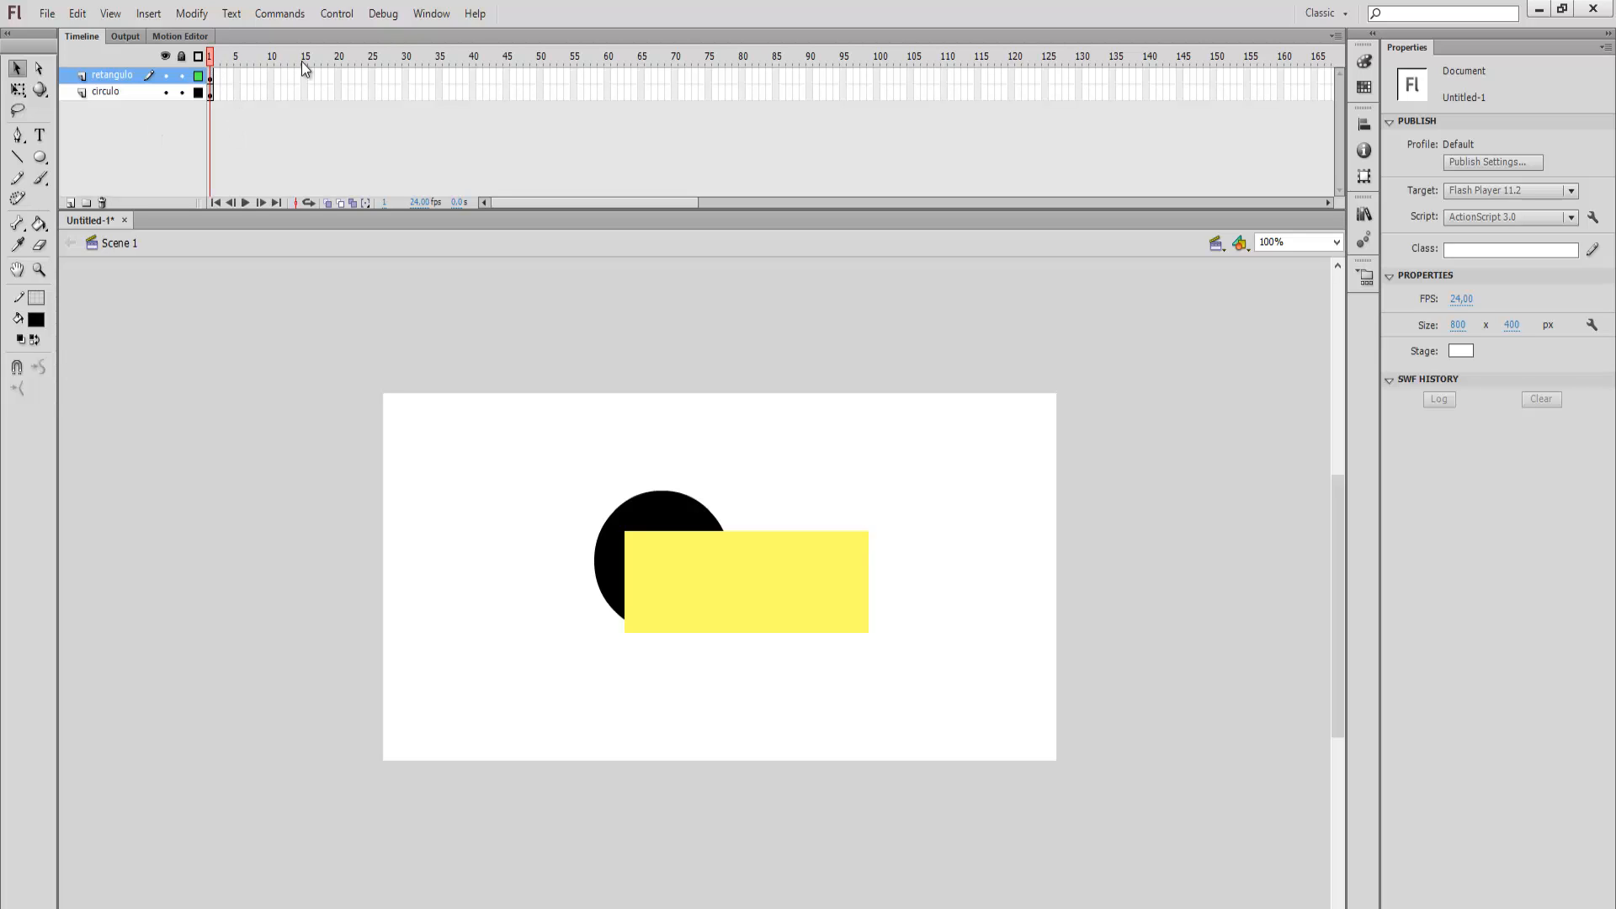
- Insert a keyframe at frame 40 of the retangulo layer
click(230, 76)
click(238, 77)
drag(210, 56, 330, 61)
click(473, 76)
key(F6)
- Scrub the playhead back and forth up to frame 40 and select individual frames to examine the retangulo layer's span
click(230, 72)
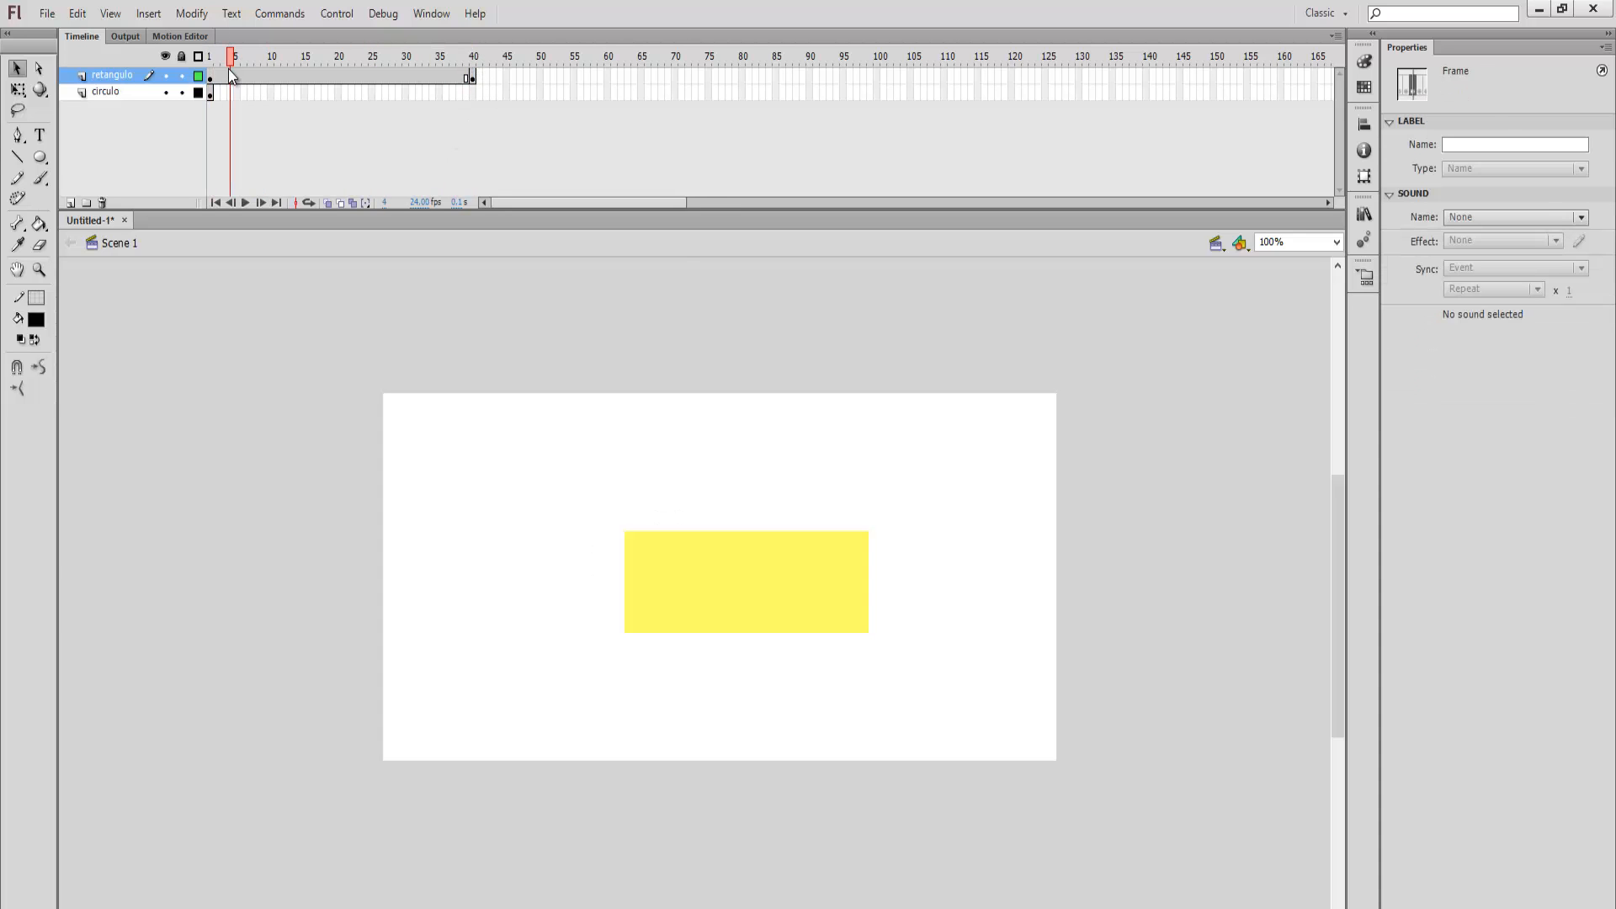
drag(232, 75, 472, 60)
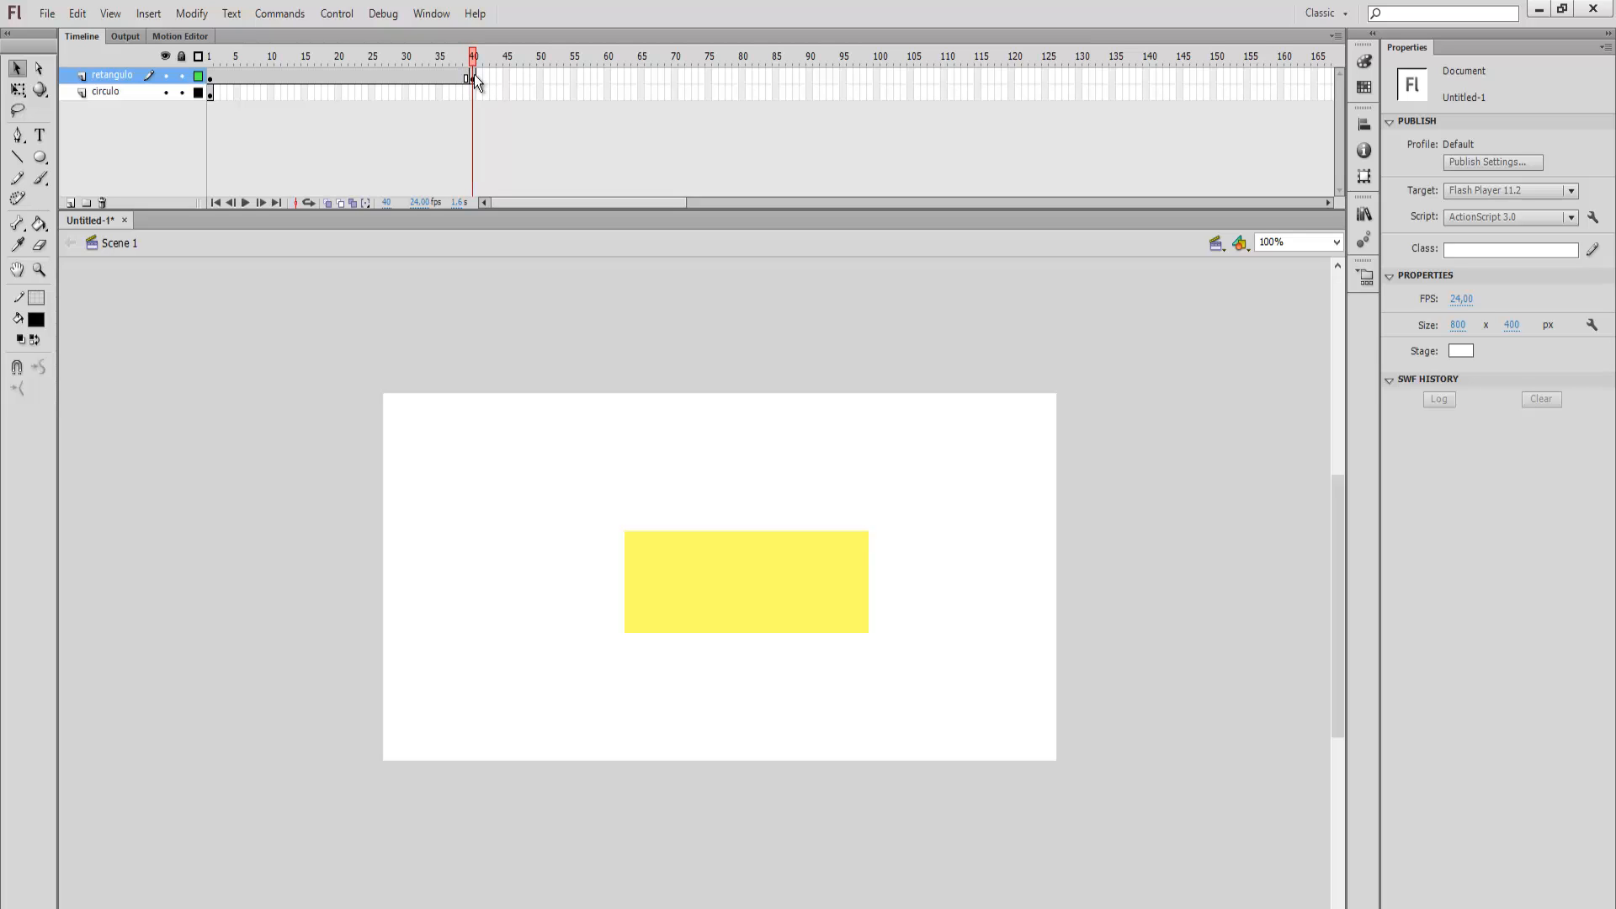
click(473, 77)
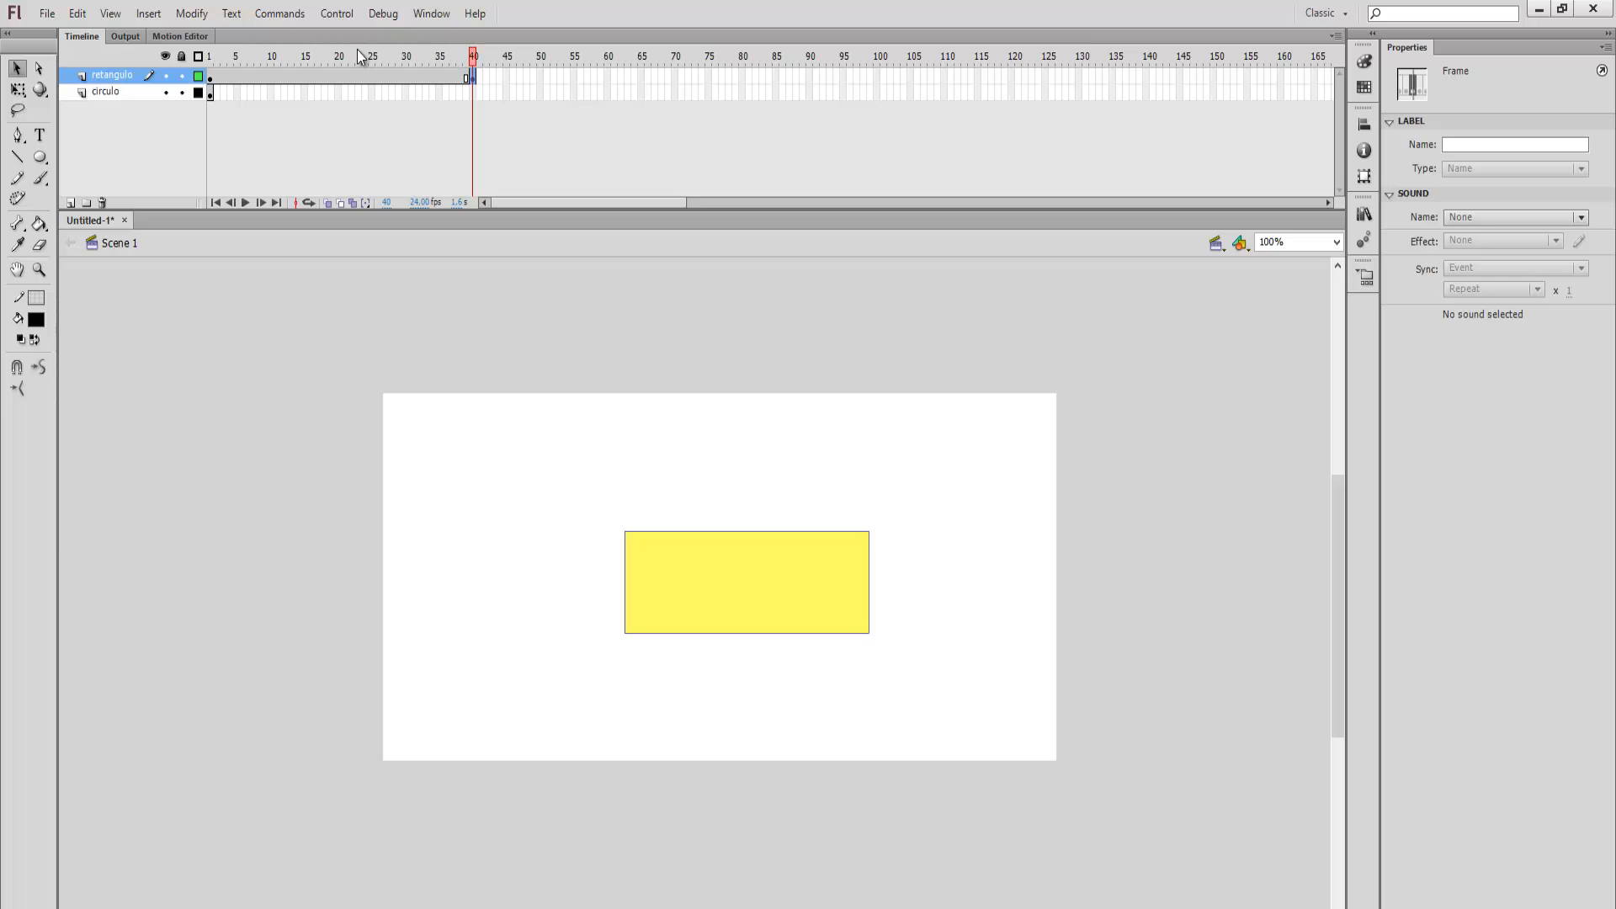
drag(324, 56, 215, 61)
click(330, 158)
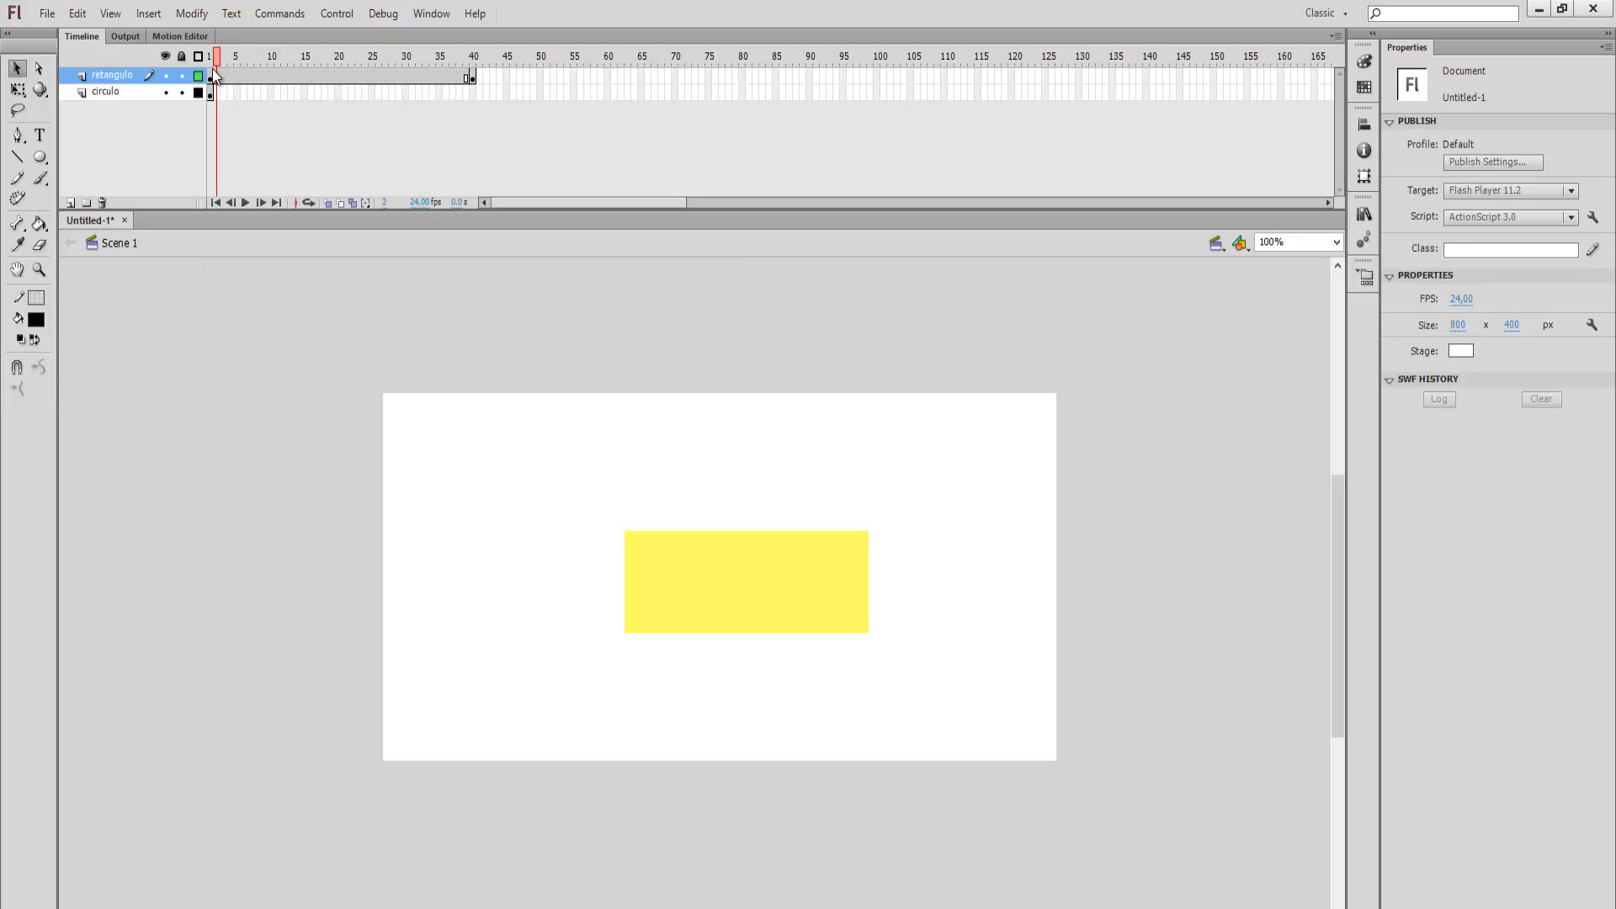
drag(219, 54, 496, 68)
click(219, 78)
click(223, 80)
click(230, 80)
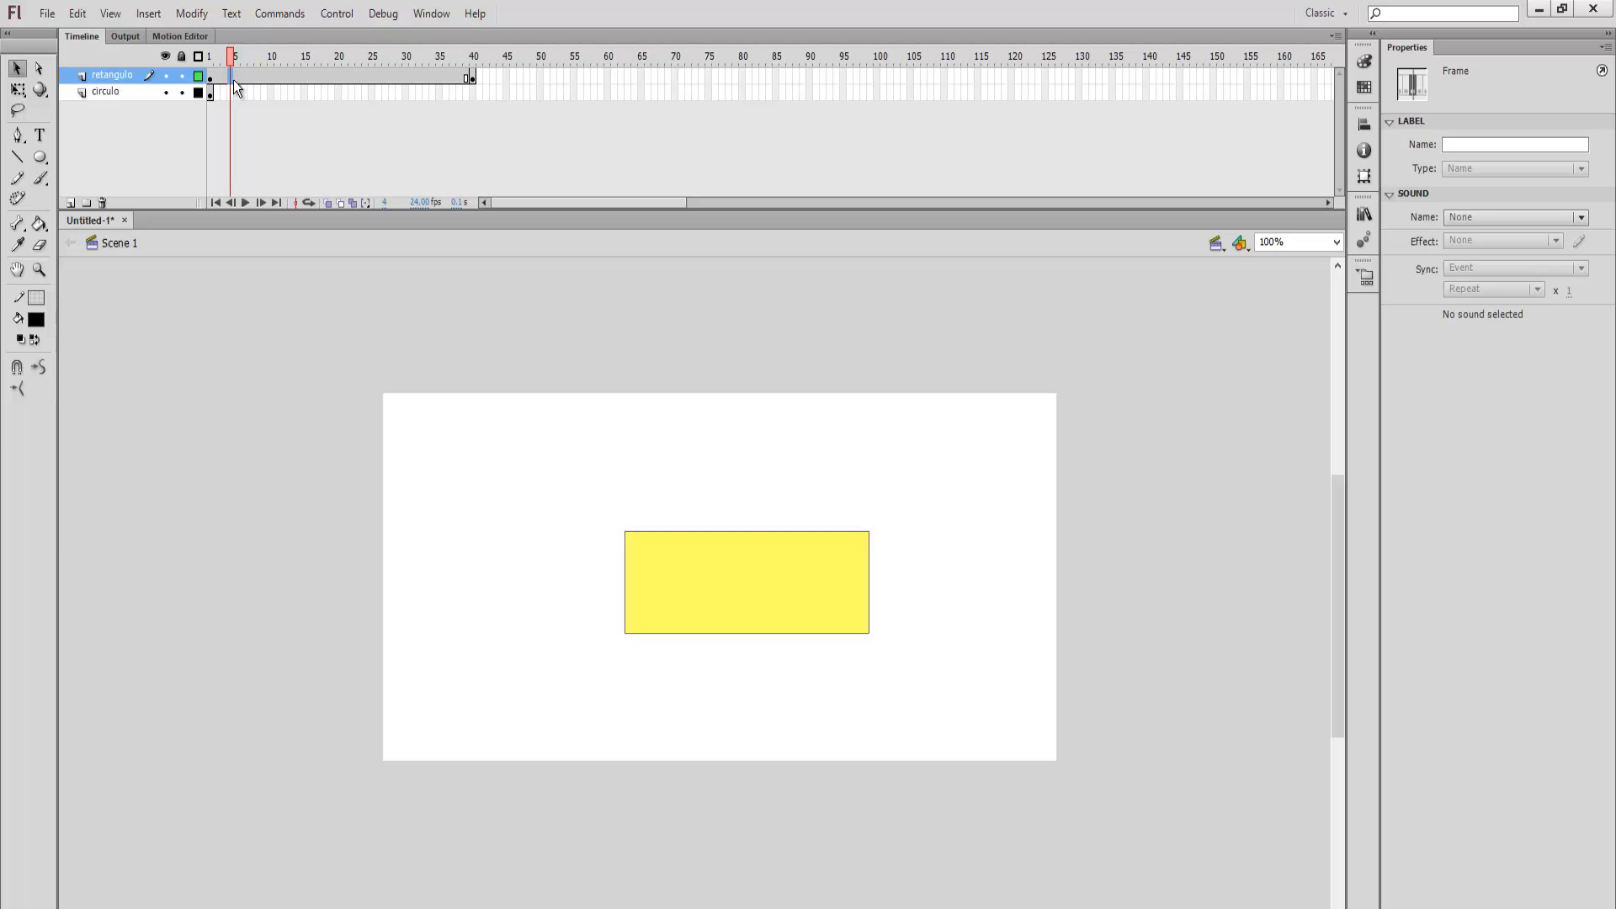
click(235, 79)
drag(236, 57, 472, 63)
click(461, 163)
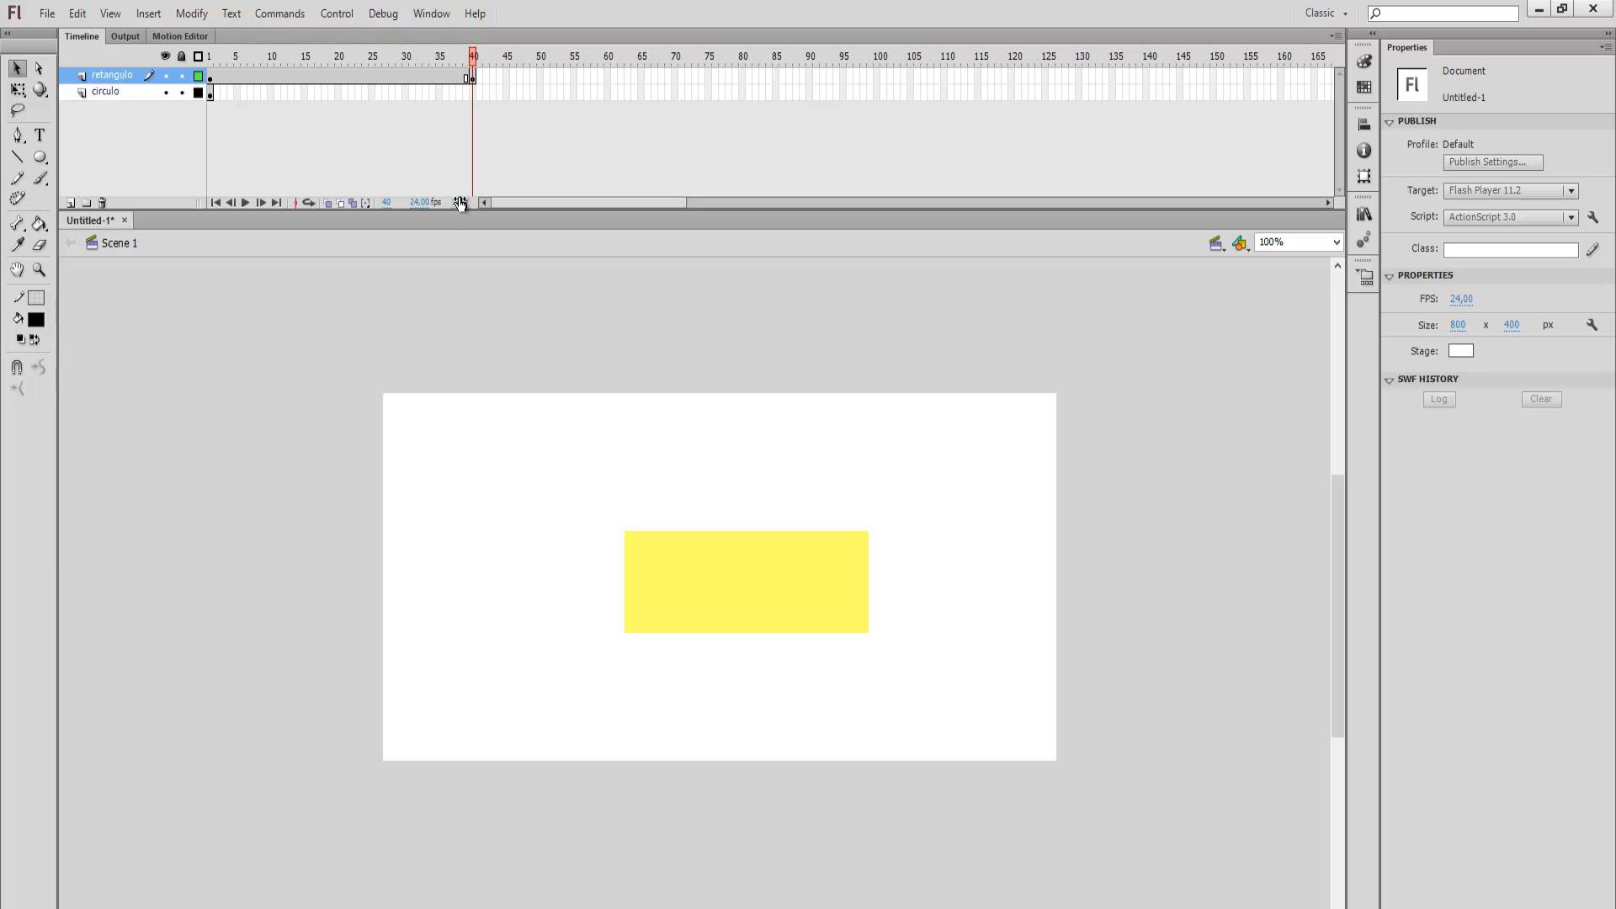
- Insert a keyframe at frame 10 of the retangulo layer and remove frames 11 to 40
drag(472, 76, 281, 78)
key(F6)
click(304, 80)
click(476, 79)
click(490, 87)
right_click(280, 78)
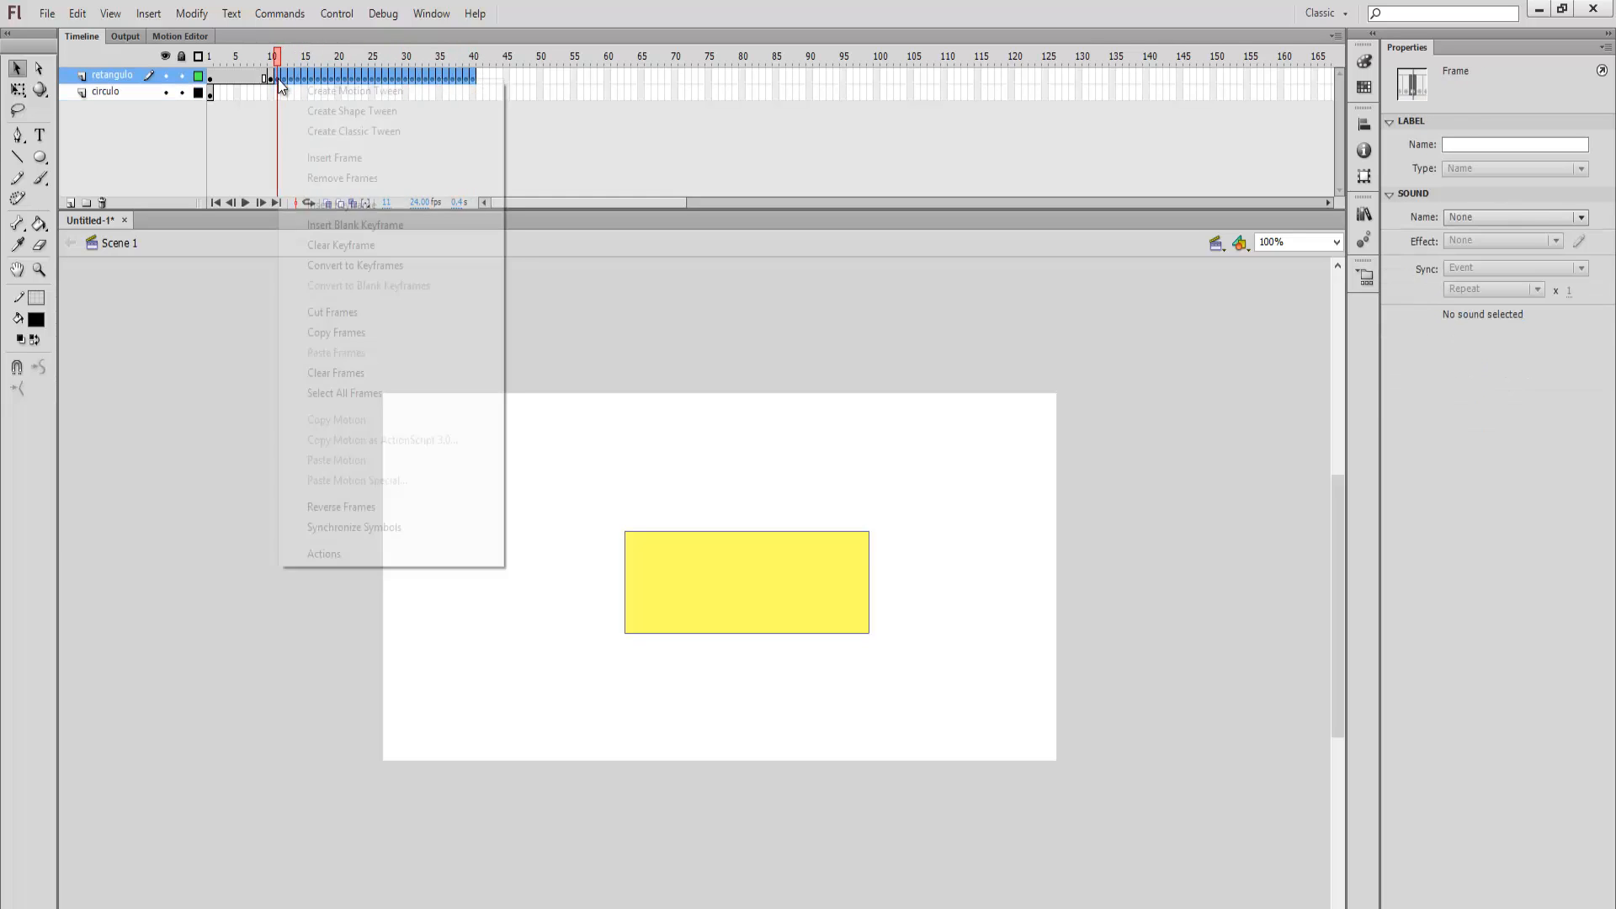
click(337, 176)
click(276, 77)
click(270, 78)
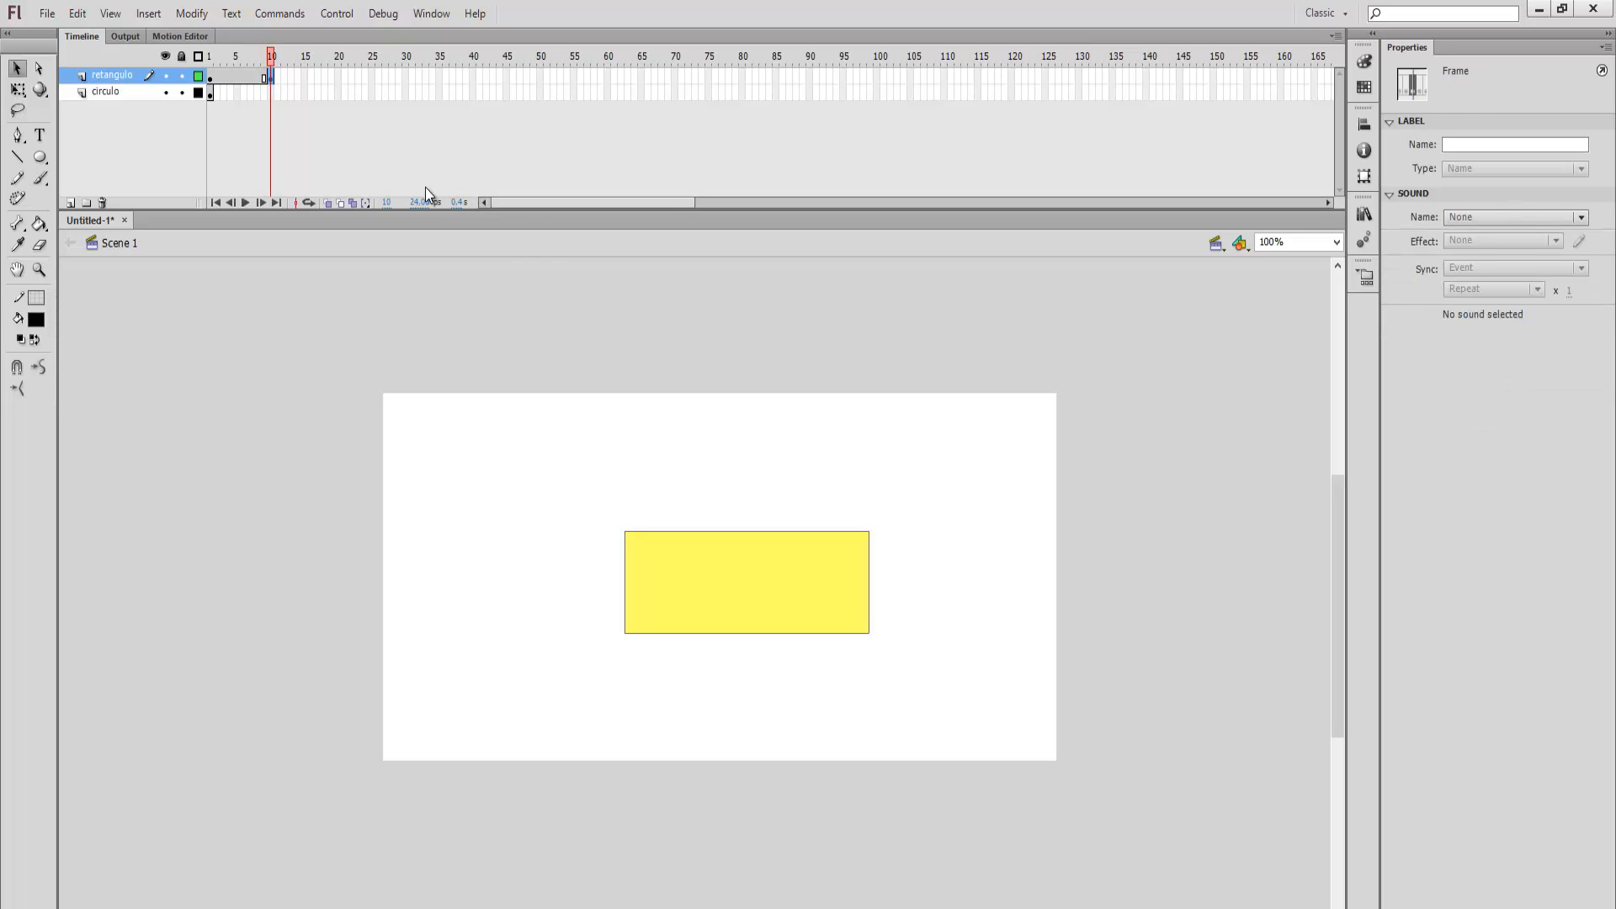
- Play the timeline several times from frame 1 to frame 10 to examine the playback of both layers
mouse_move(271, 60)
mouse_down()
mouse_move(205, 59)
mouse_move(271, 59)
mouse_up()
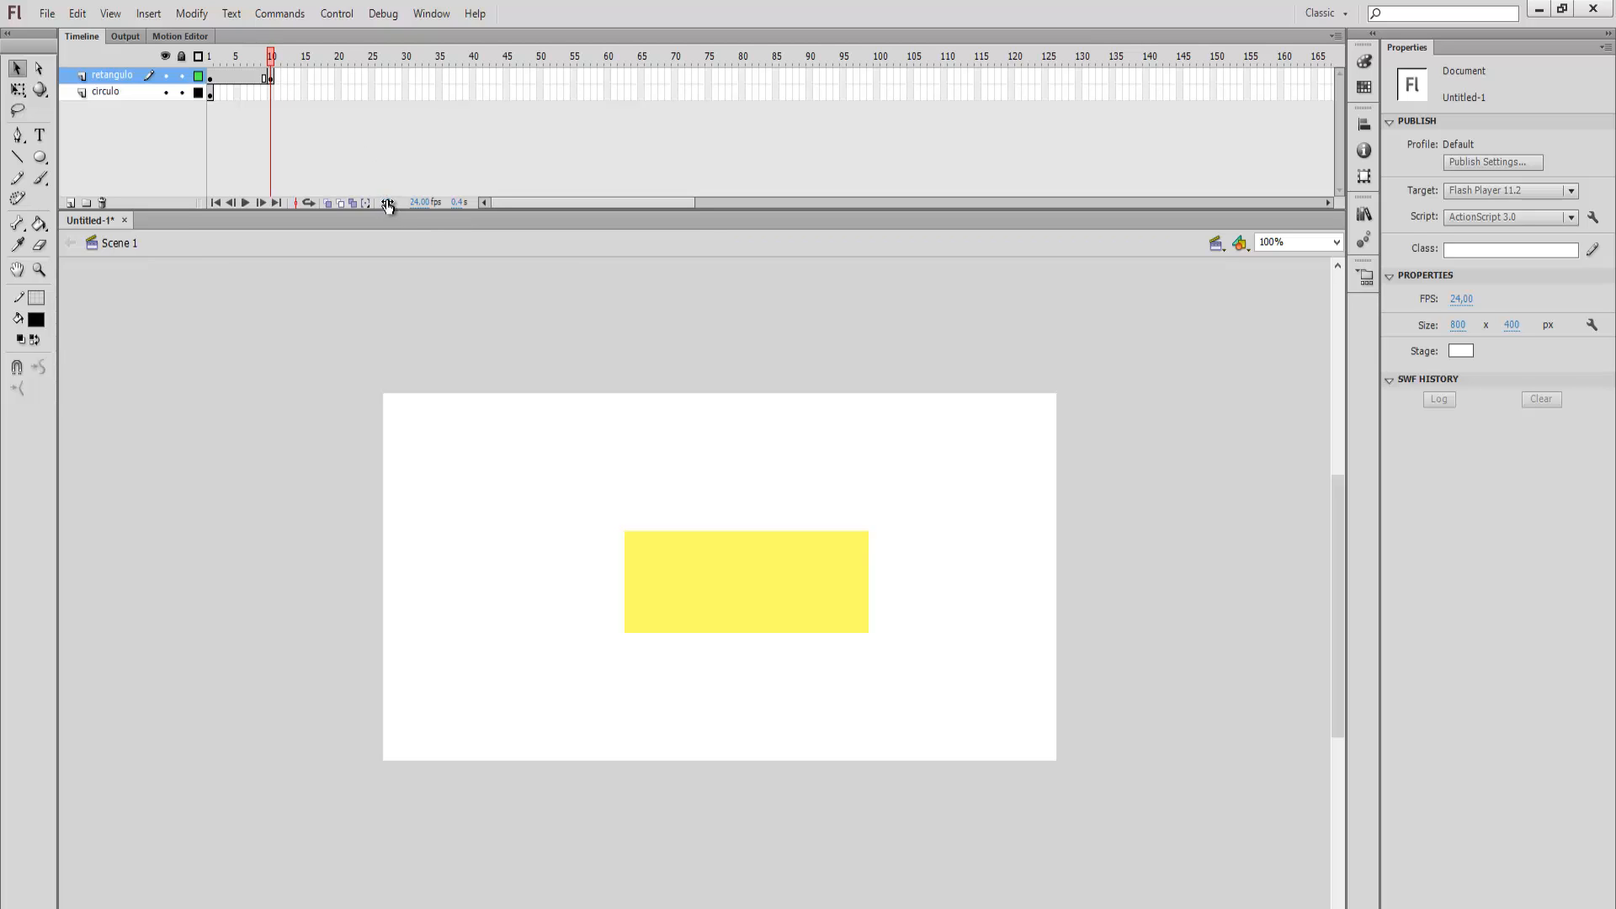
drag(273, 63, 216, 59)
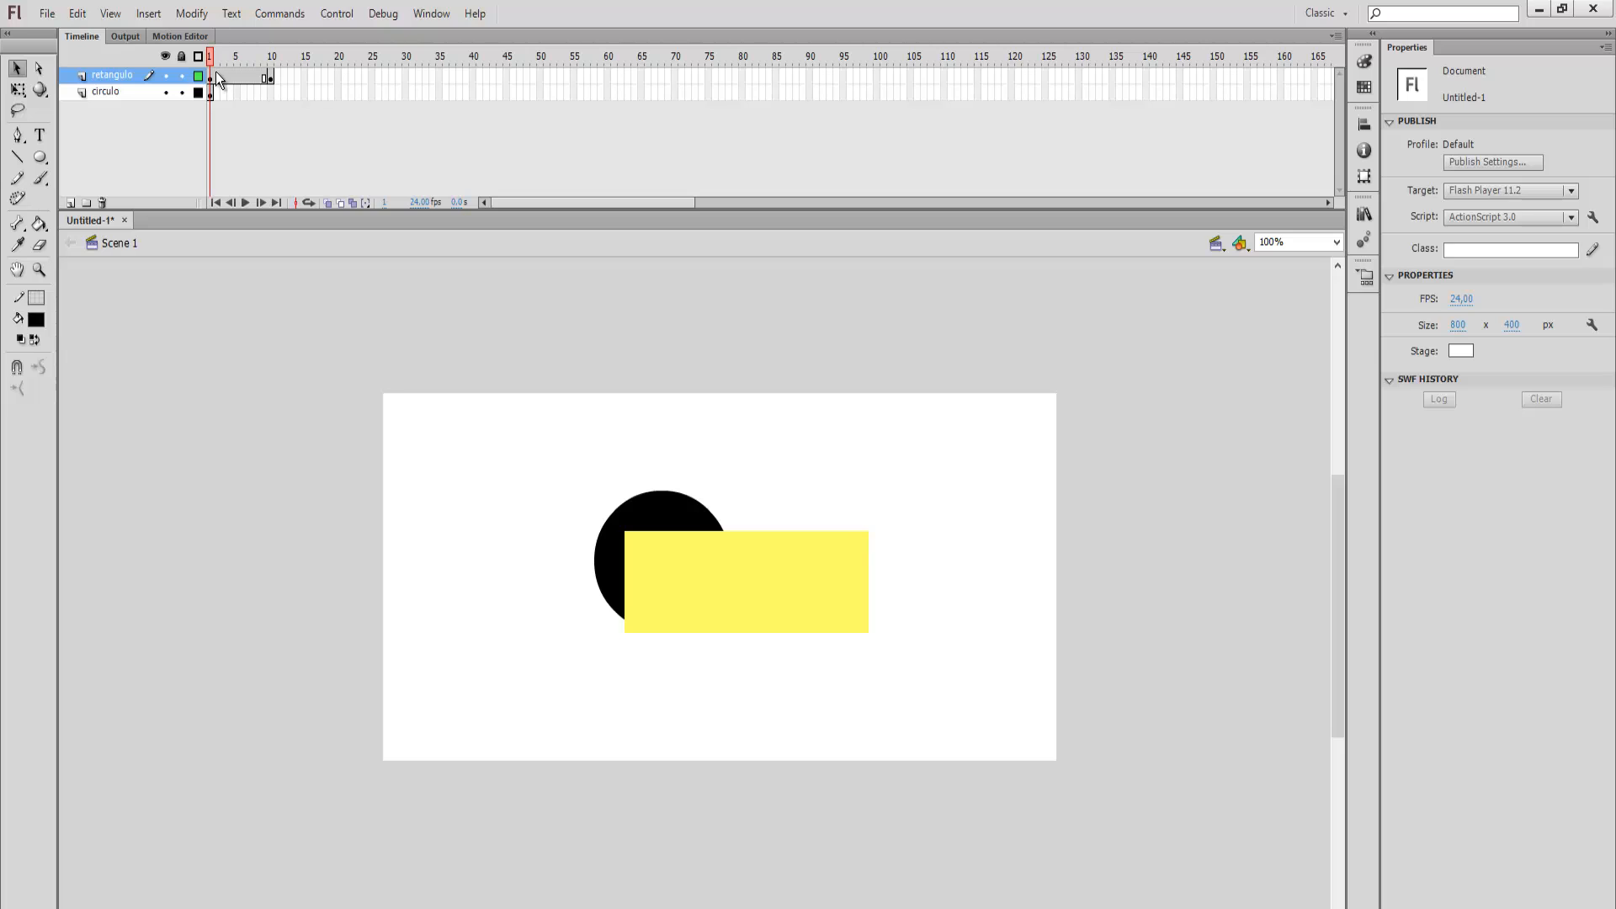
click(244, 202)
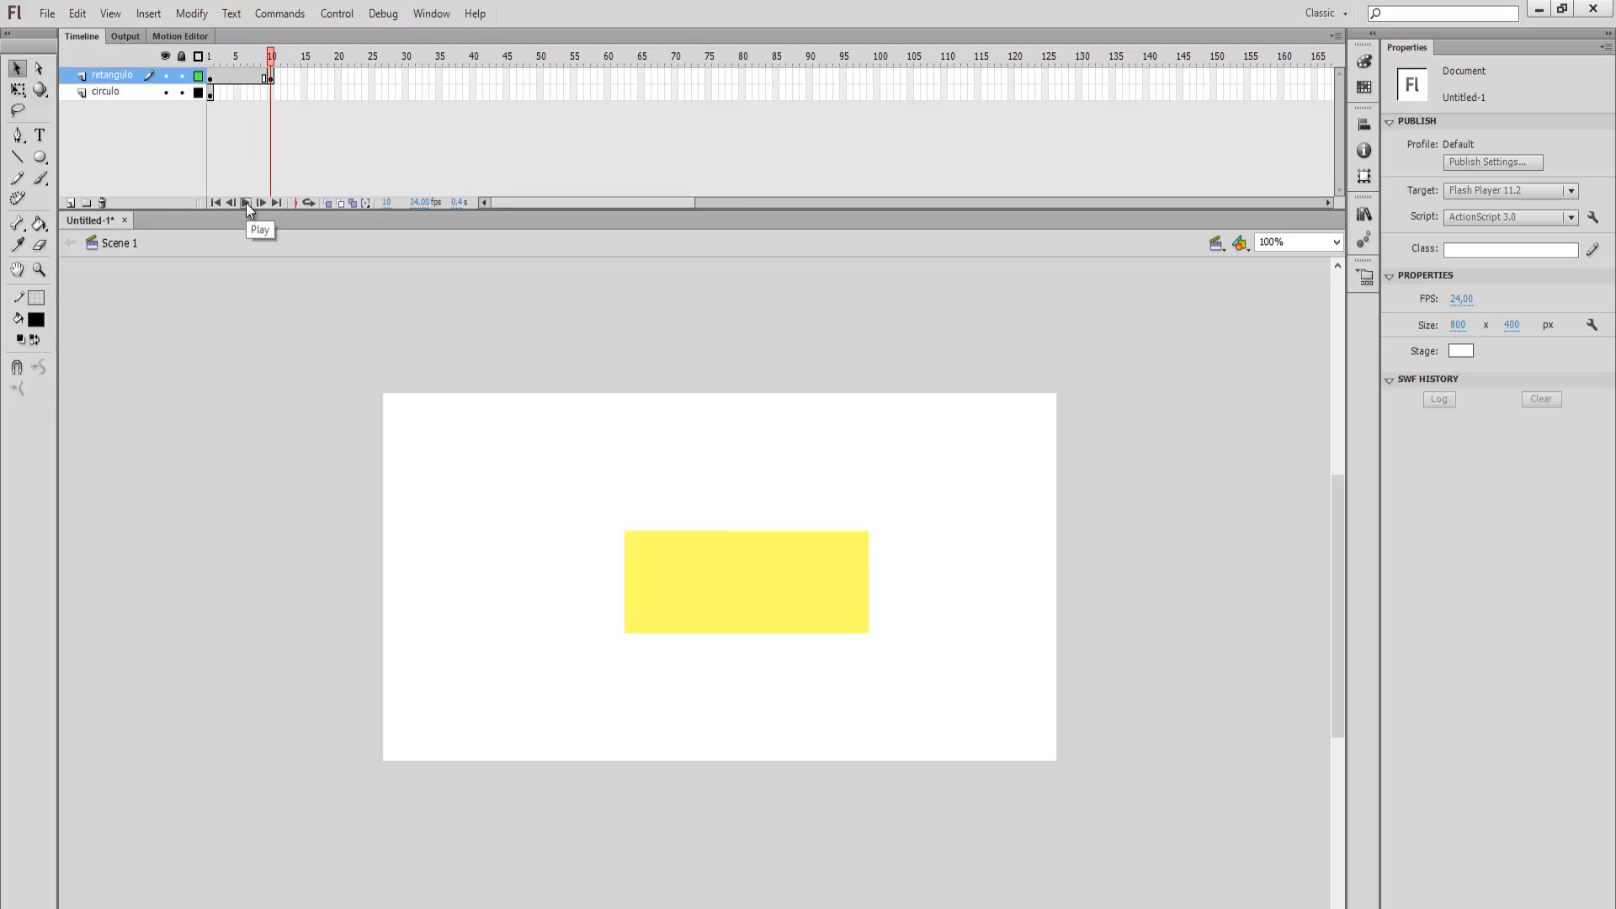
click(246, 204)
click(247, 199)
click(246, 201)
click(247, 202)
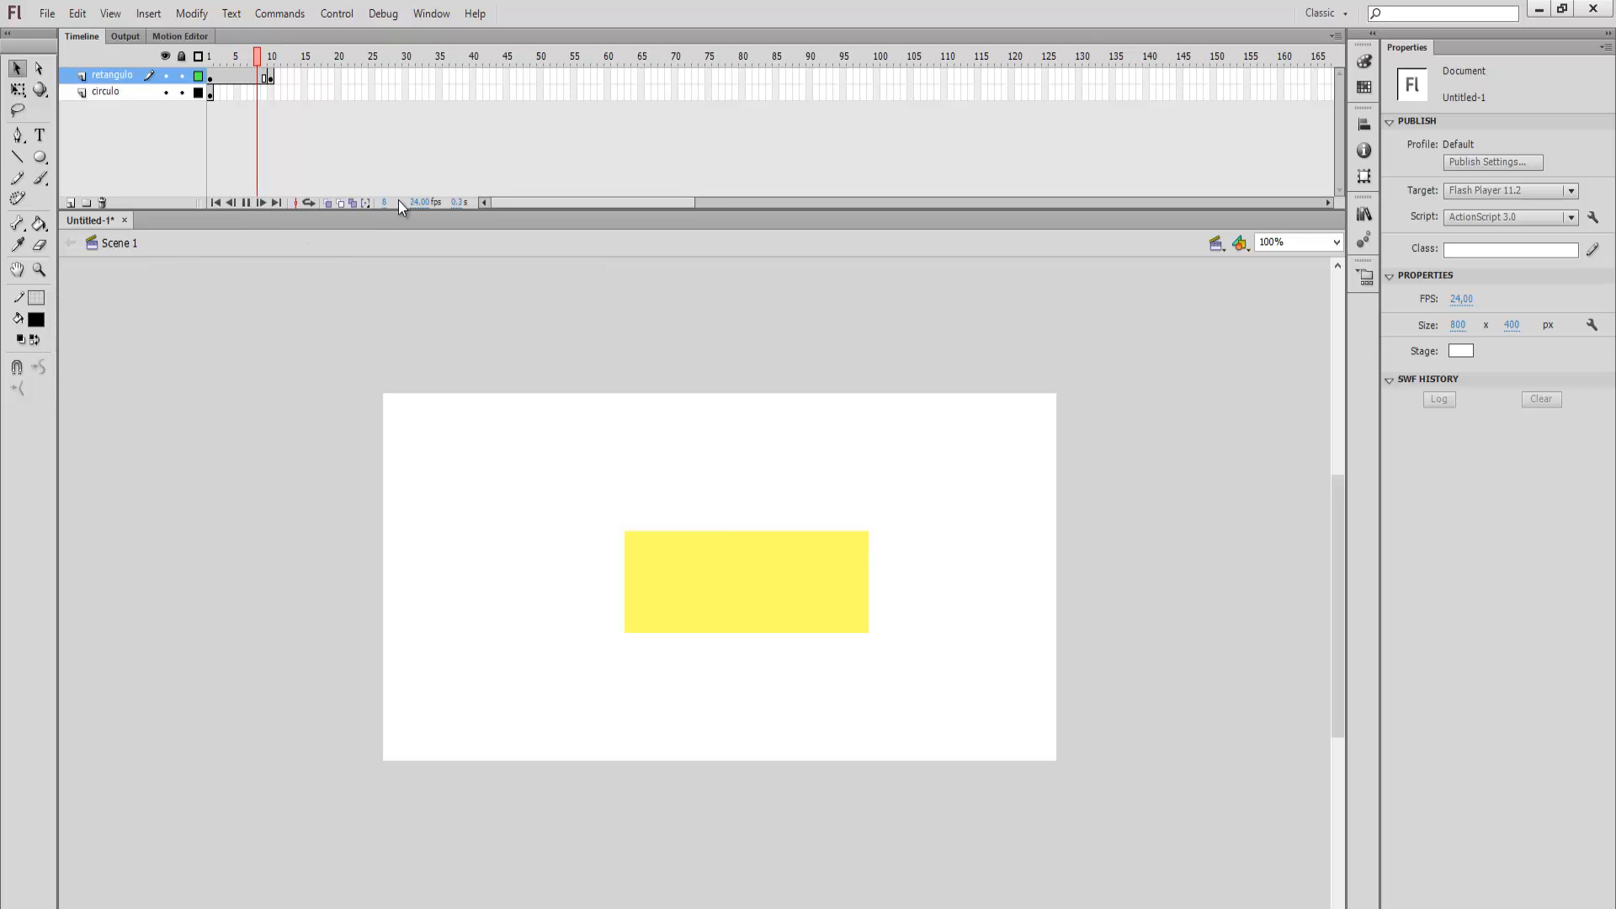
click(244, 203)
click(248, 202)
drag(270, 59, 209, 66)
click(271, 77)
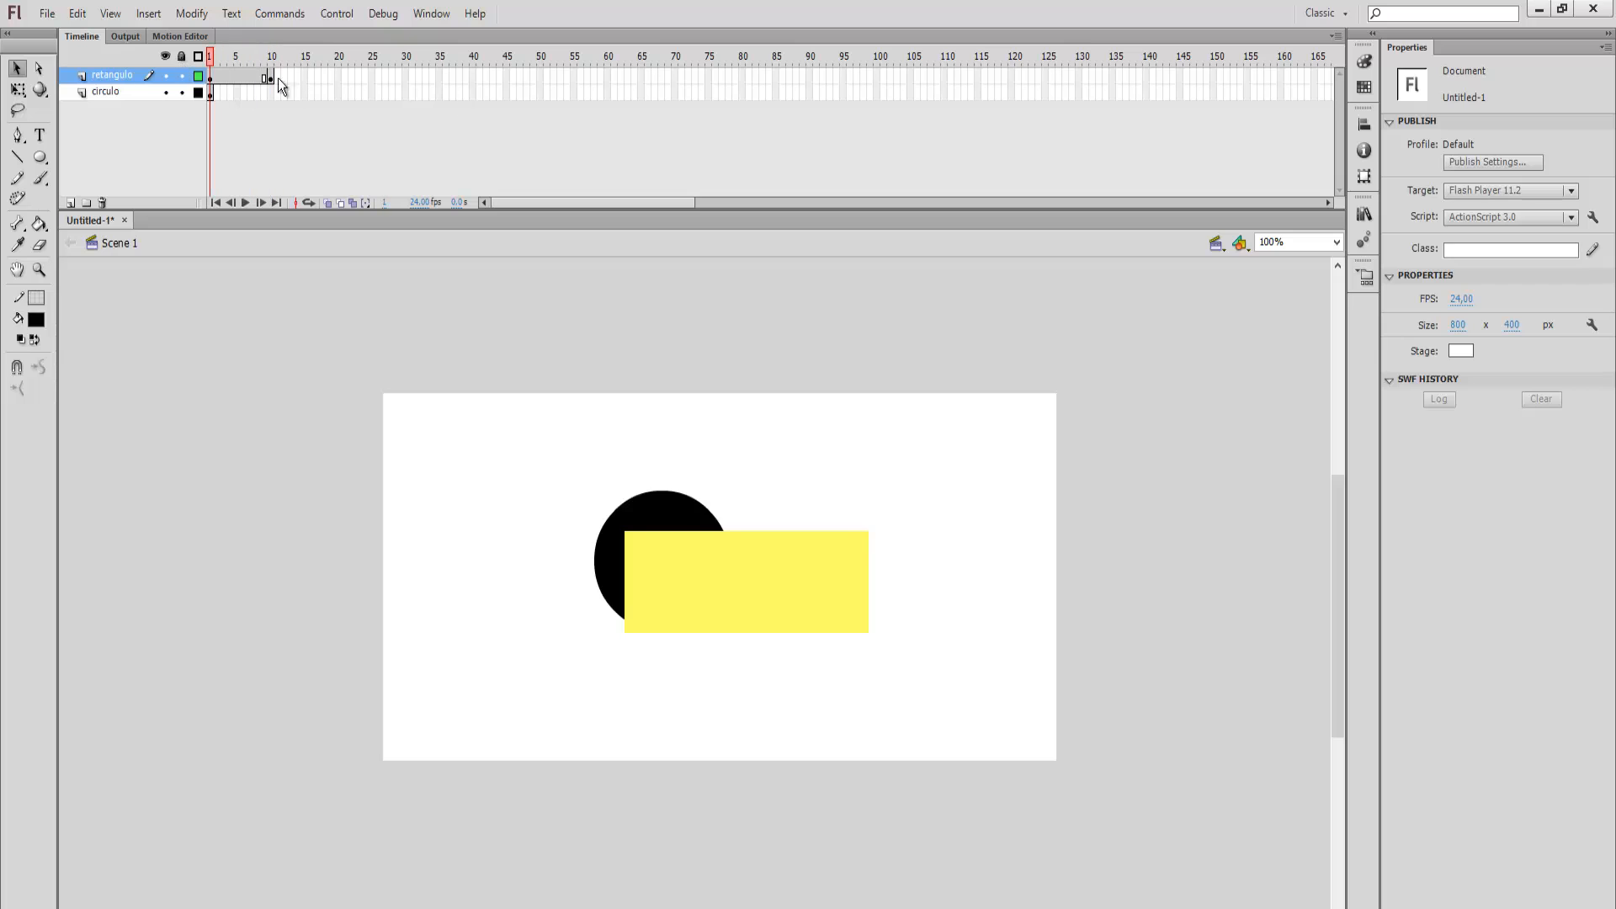
- Set the timeline's frame size to Tiny and bring the playhead back to frame 1
click(1332, 37)
click(1322, 46)
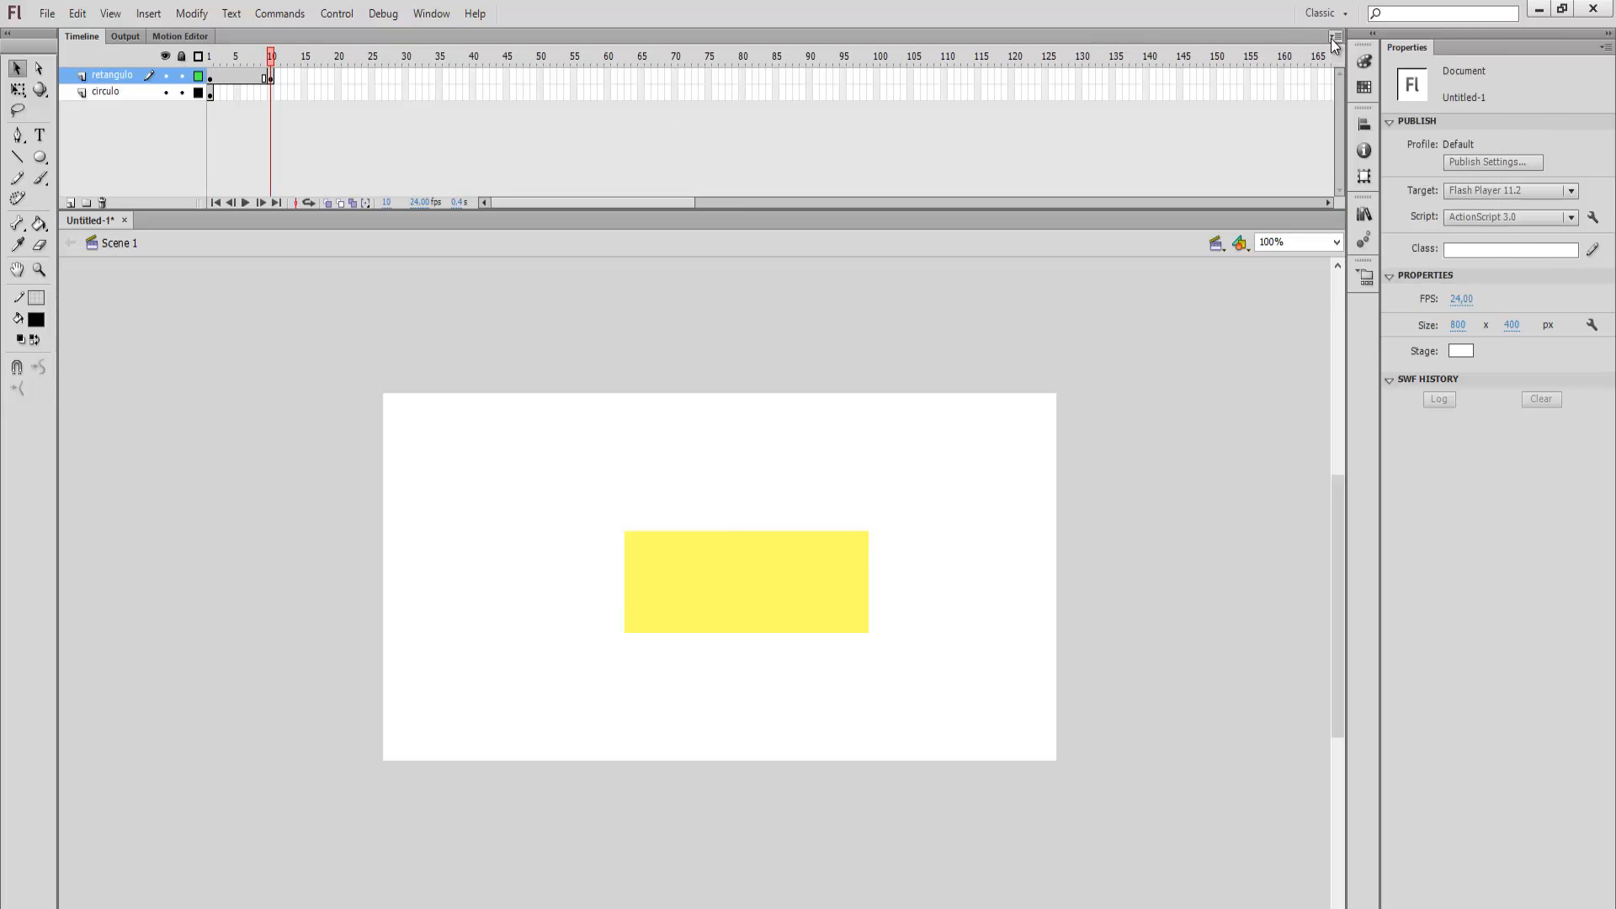
click(1332, 38)
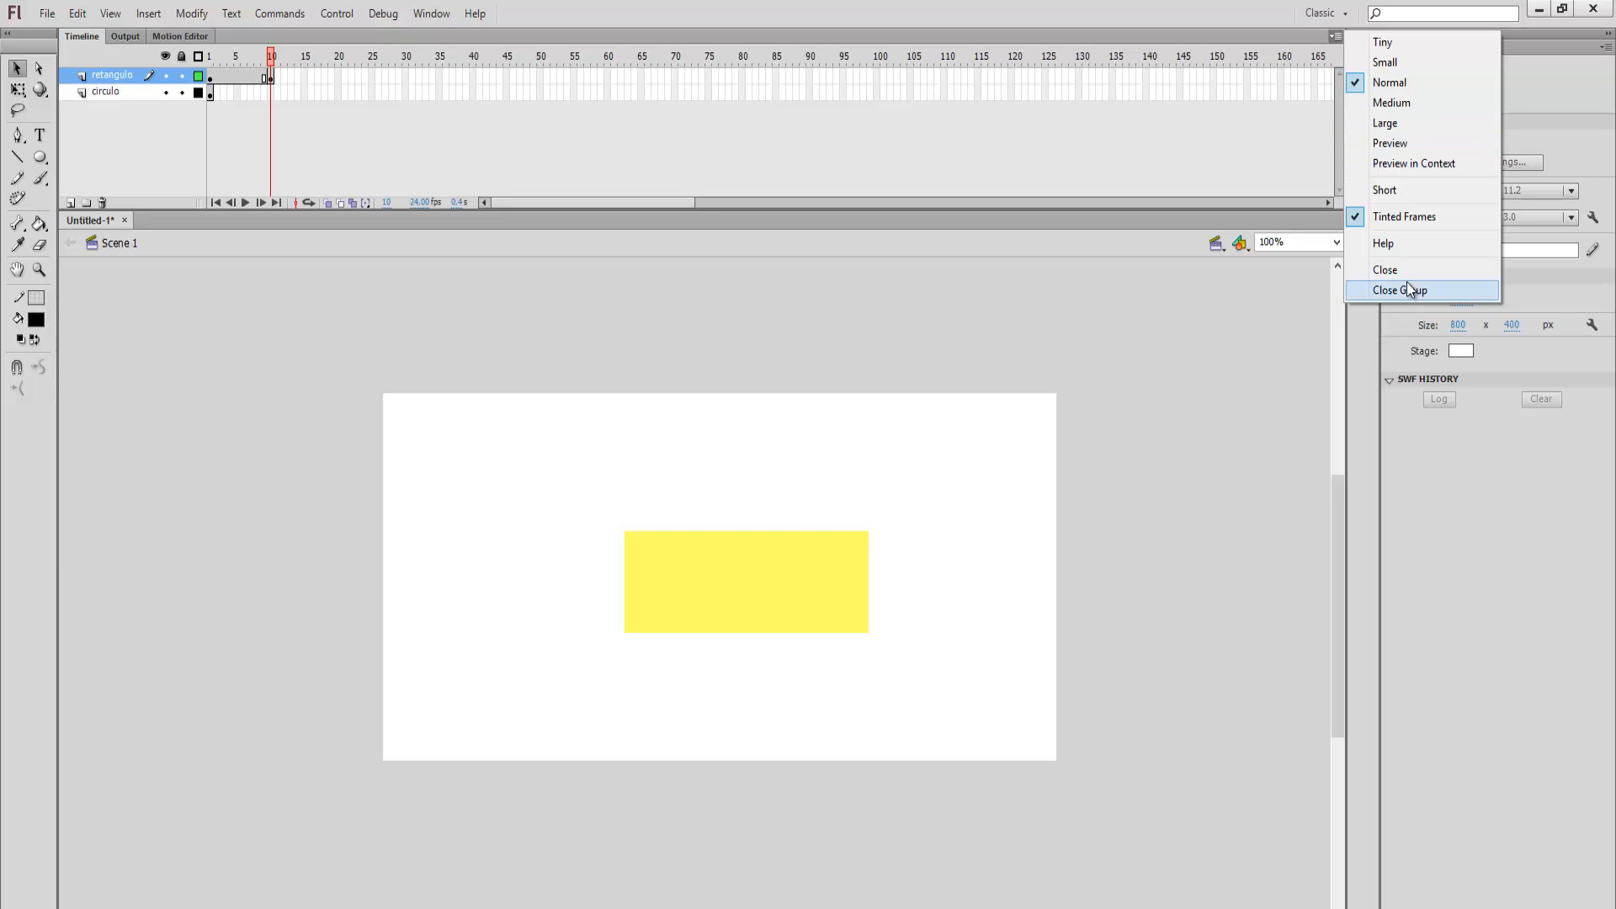
click(1382, 42)
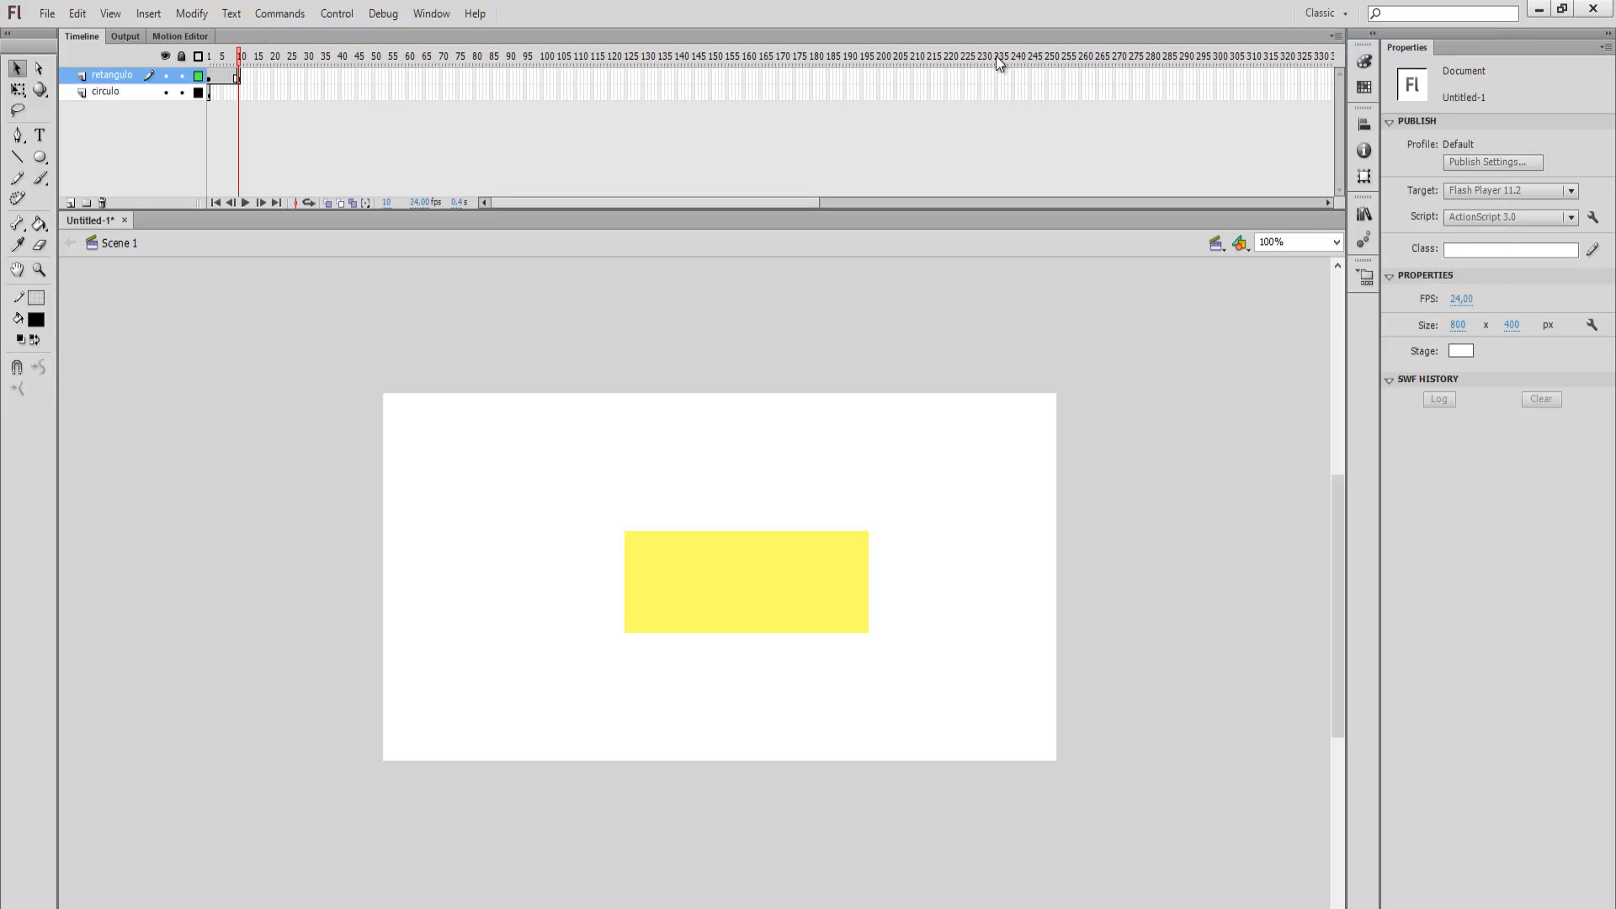
drag(786, 204, 266, 92)
drag(235, 56, 207, 61)
- Restore the timeline's frame size to Normal
click(1325, 12)
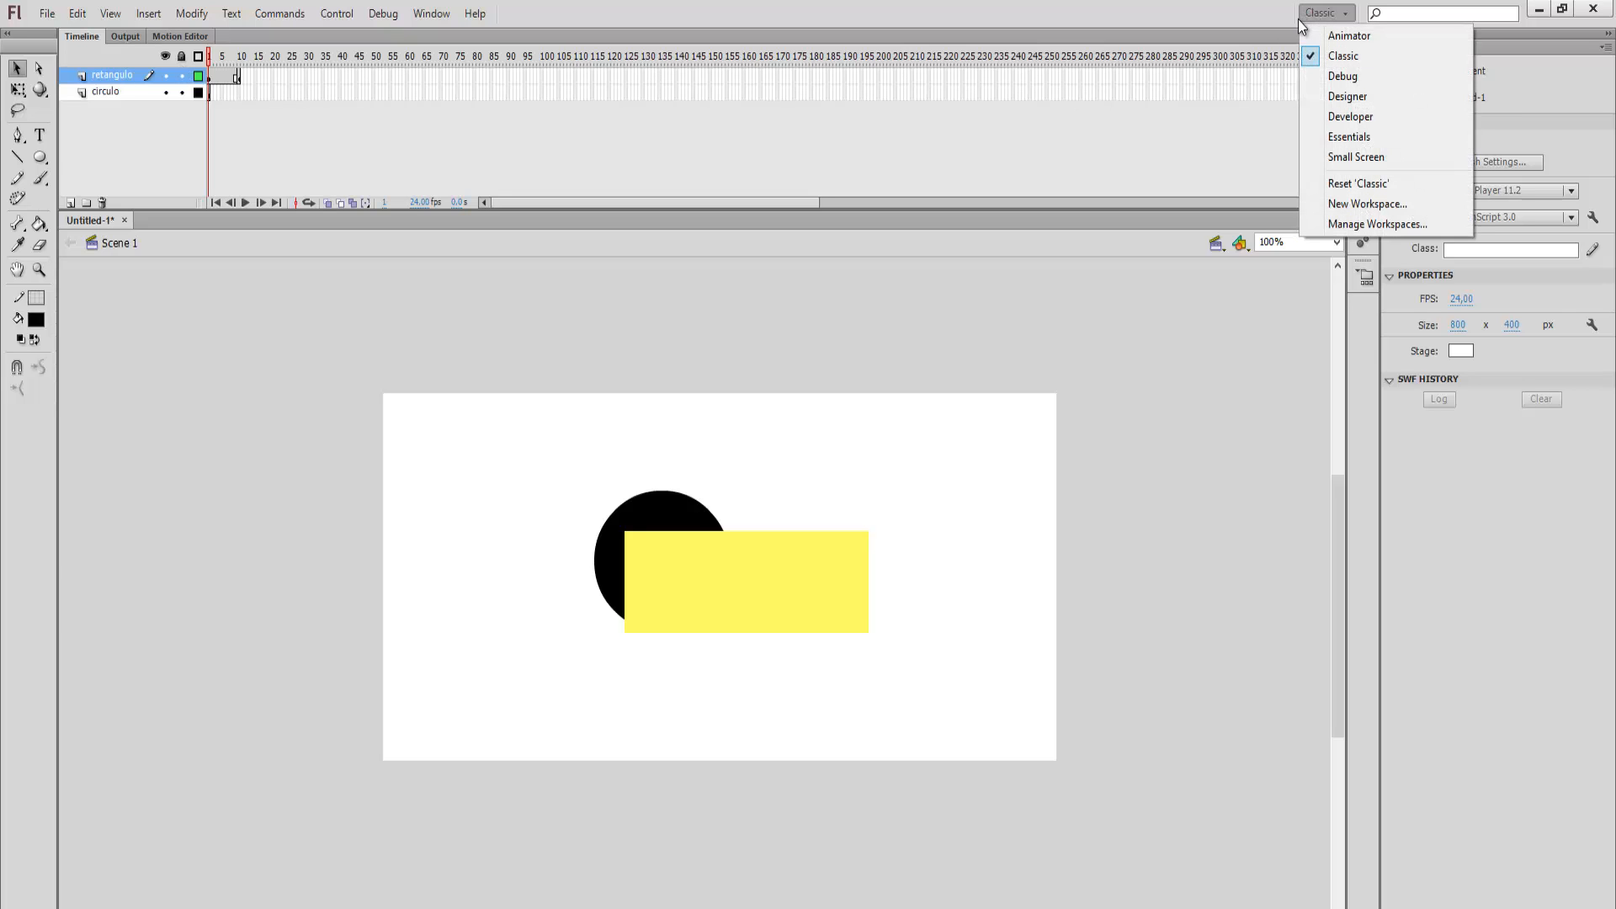
click(1345, 43)
click(1338, 38)
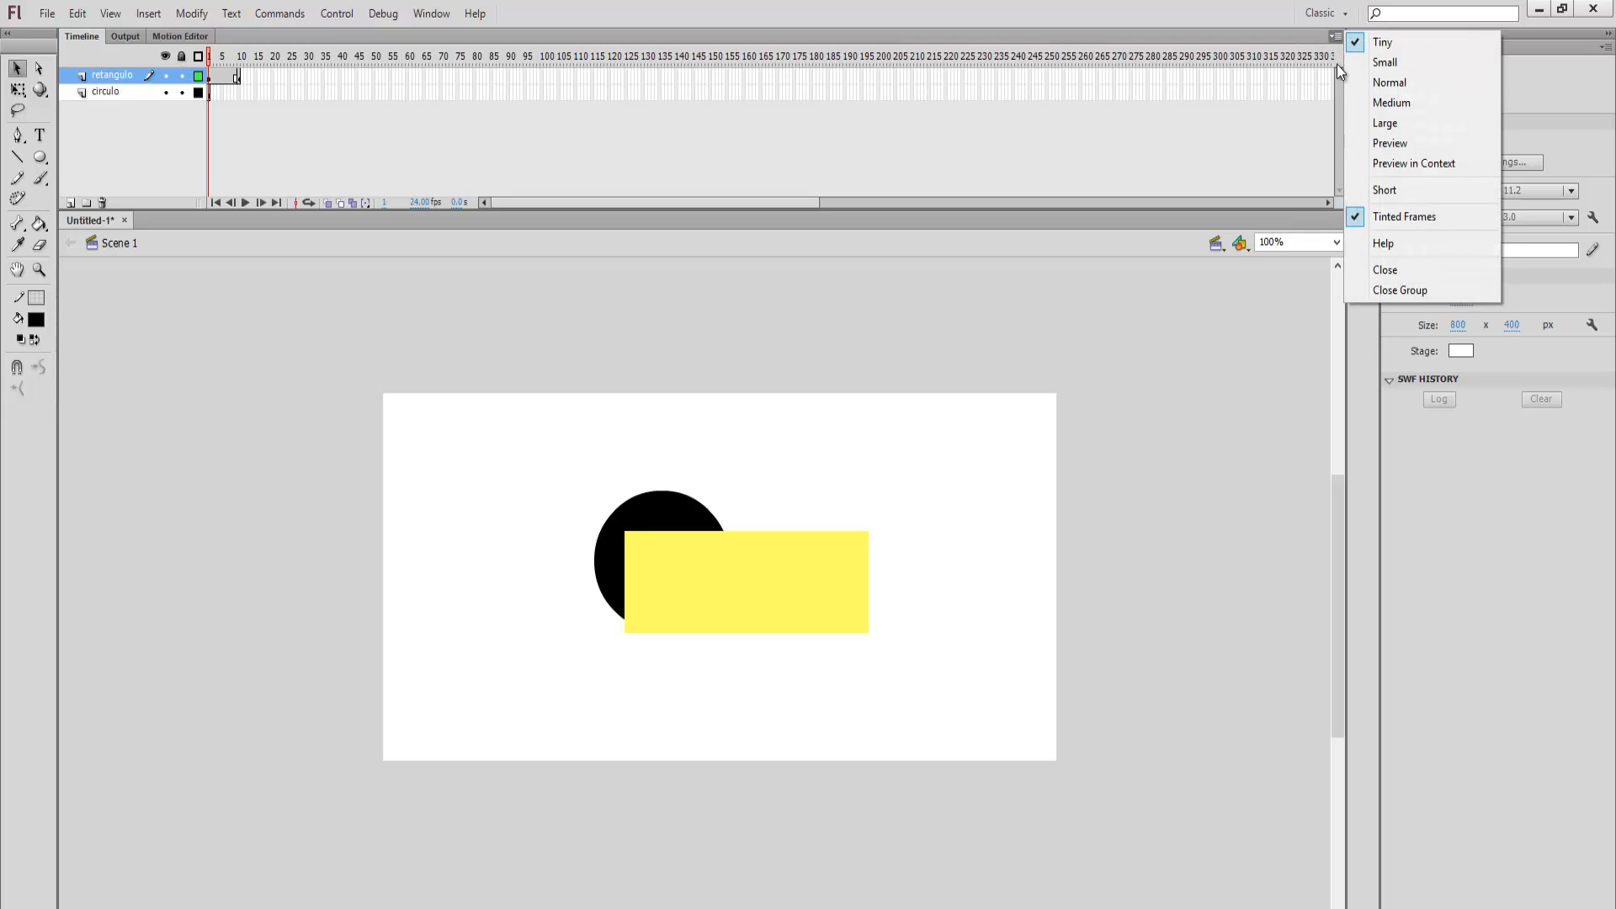
click(1365, 77)
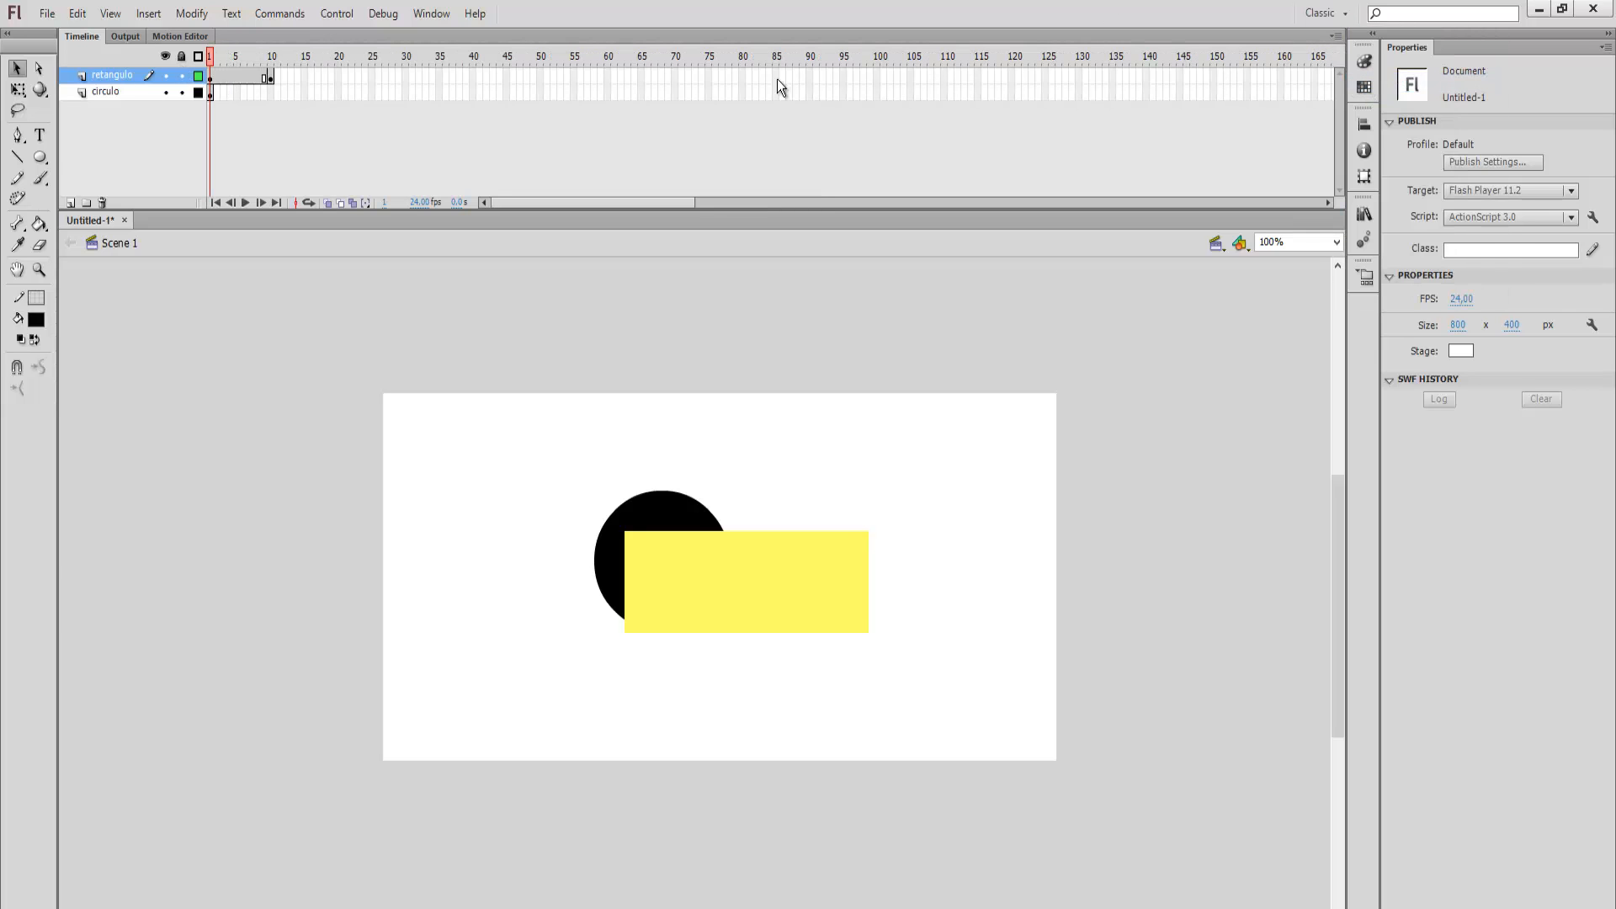
- Scrub from frame 1 to frame 10 and back, view the Output and Motion Editor, and return to the Timeline
drag(230, 56, 270, 55)
click(210, 56)
click(141, 38)
click(225, 85)
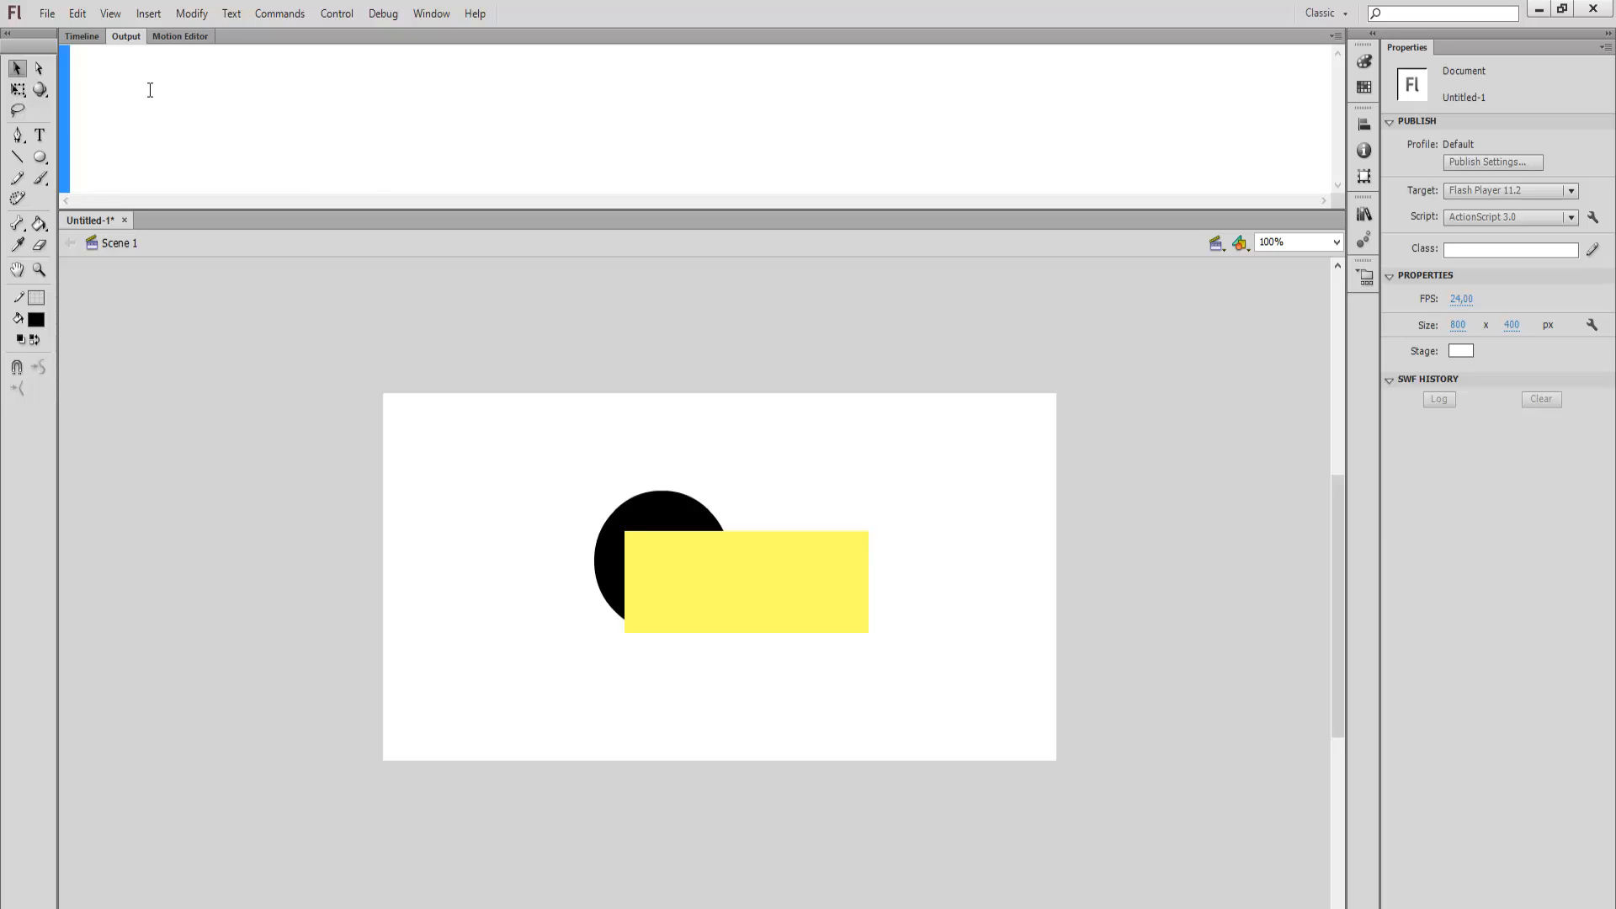
click(175, 39)
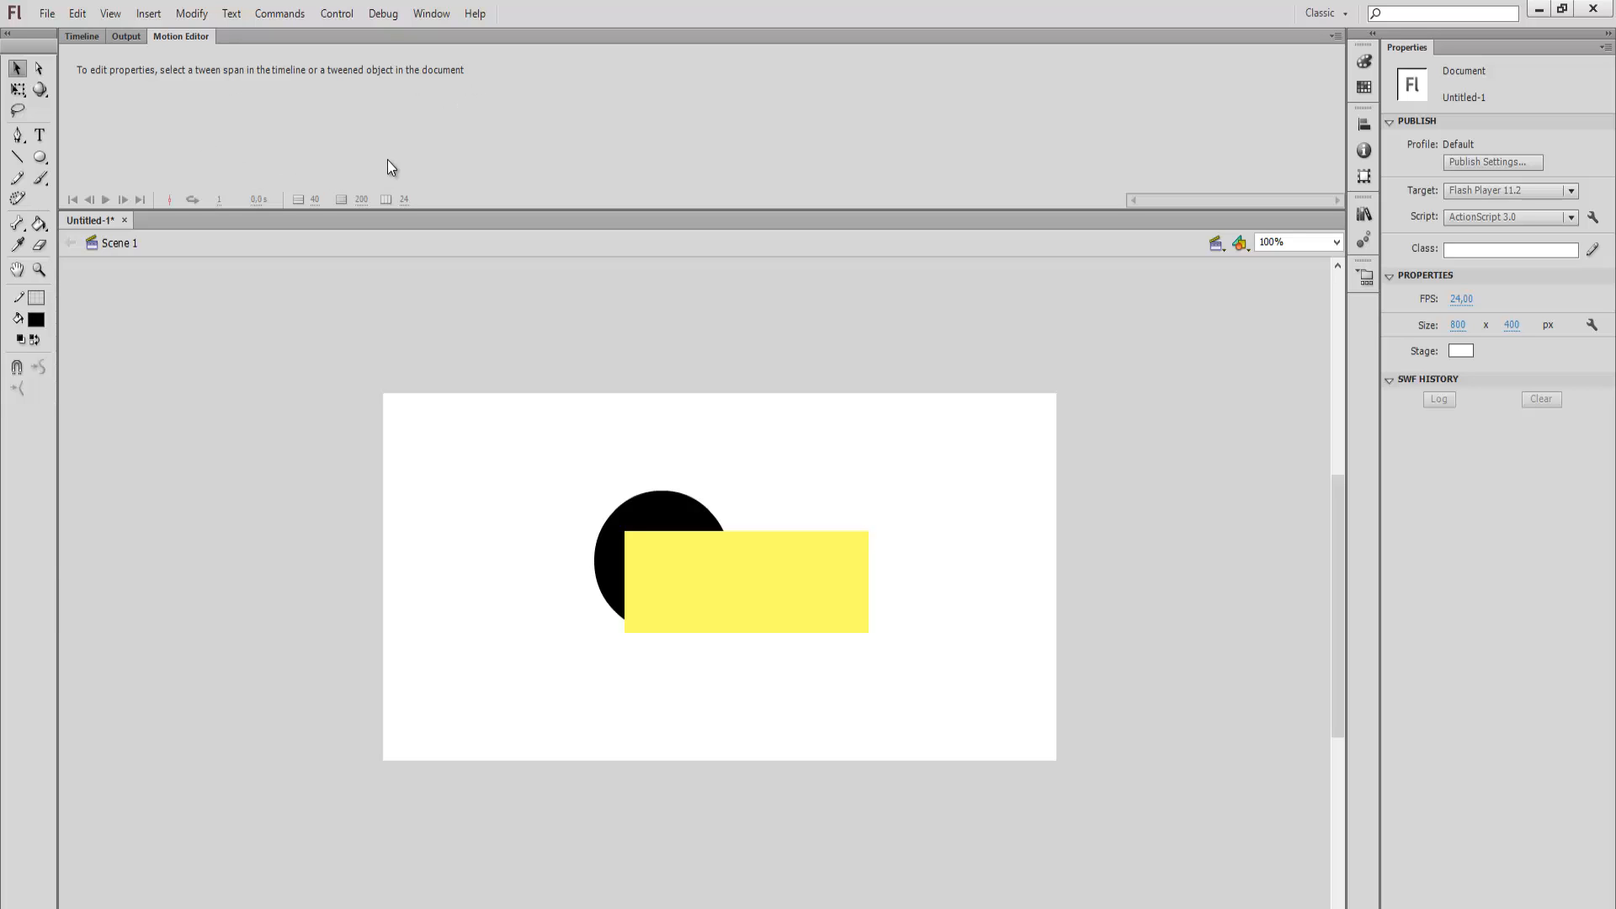
click(84, 37)
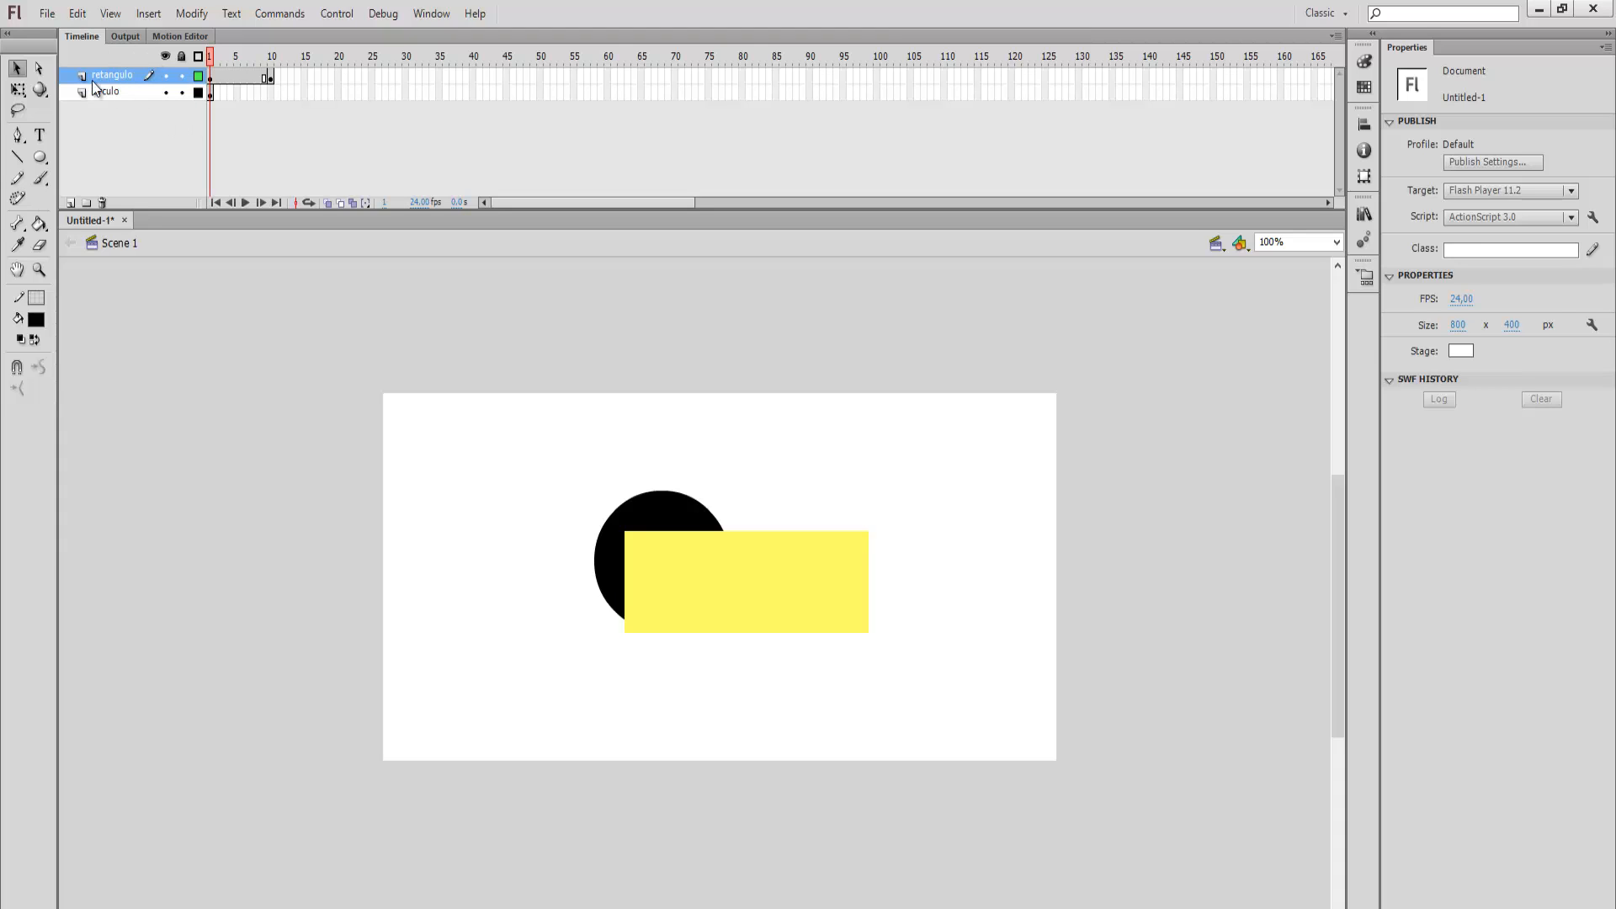